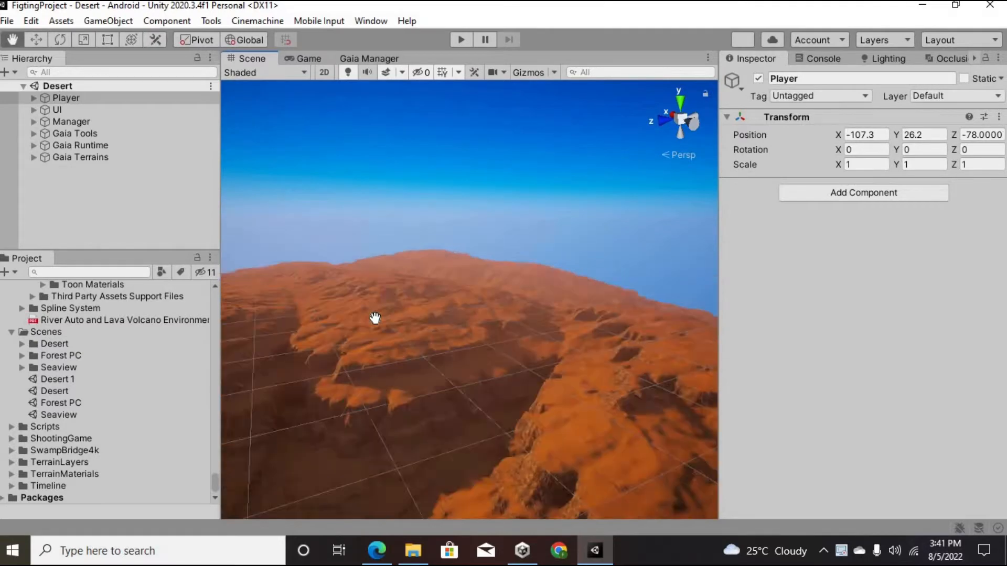
Look up the Cinemachine package in the Package Manager's Unity Registry list
{"action": "scroll", "coordinate": [375, 318], "scroll_direction": "up", "scroll_amount": 4}
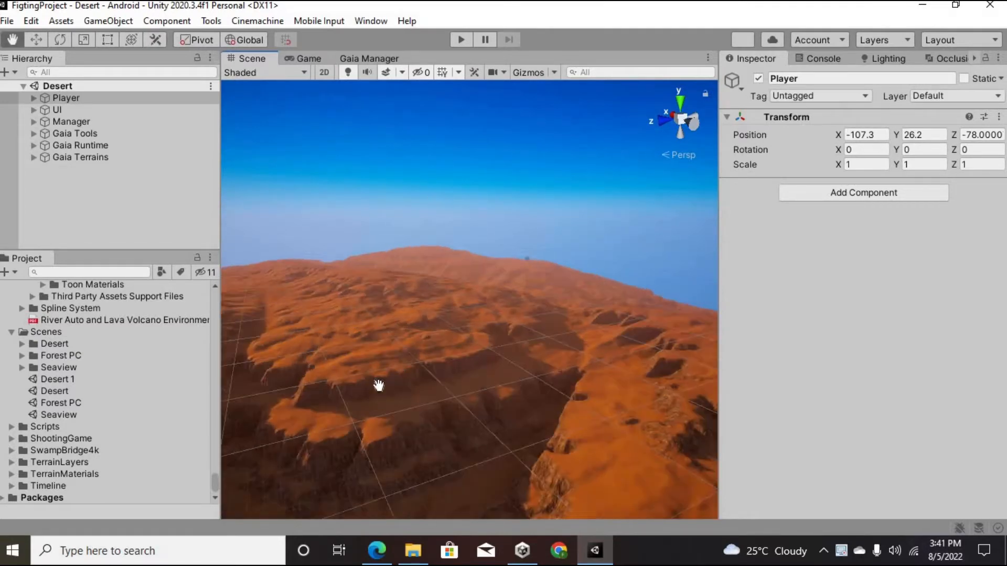
{"action": "left_click", "coordinate": [362, 21]}
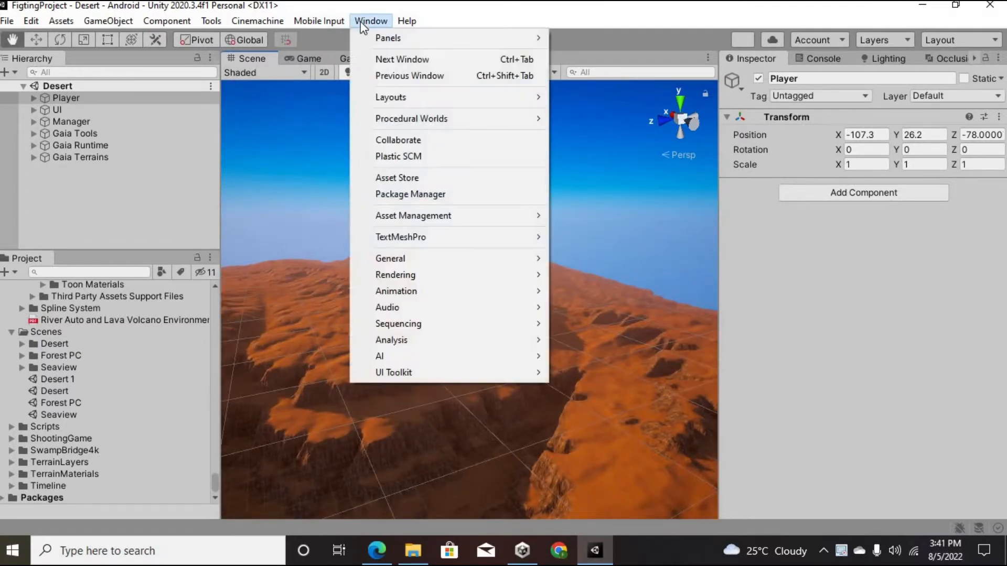
{"action": "left_click", "coordinate": [384, 196]}
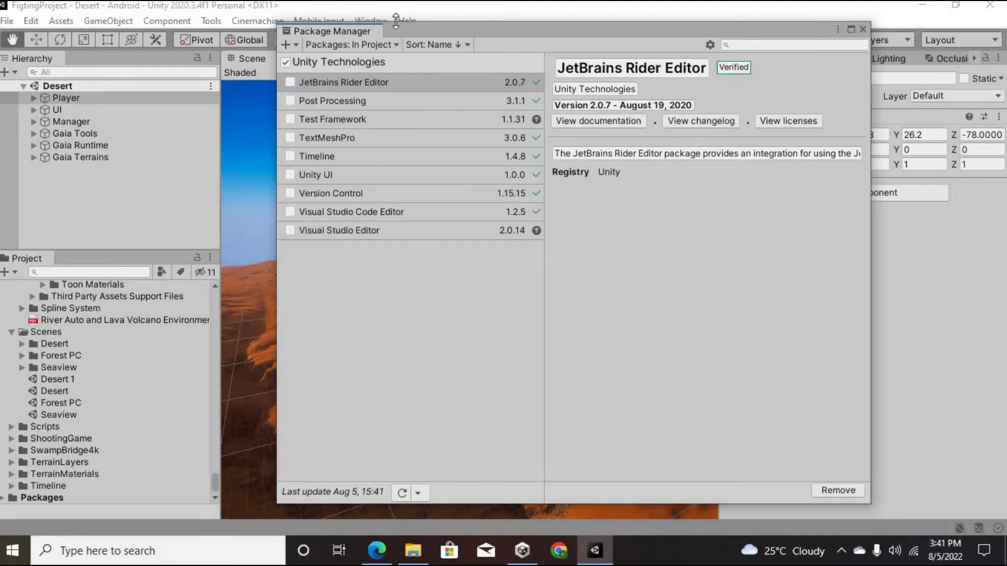
{"action": "left_click", "coordinate": [386, 44]}
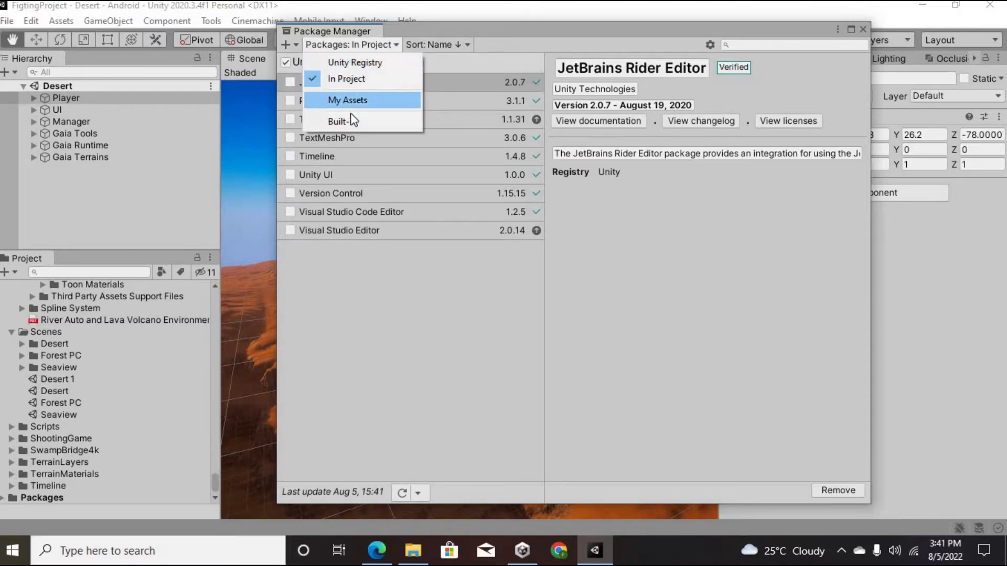
{"action": "left_click", "coordinate": [339, 65]}
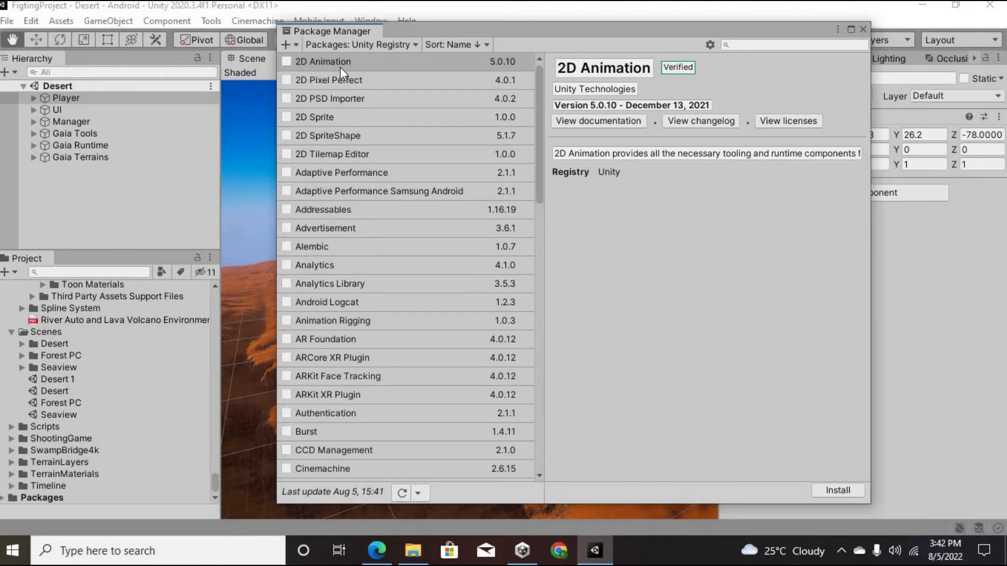
{"action": "scroll", "coordinate": [348, 215], "scroll_direction": "down", "scroll_amount": 12}
{"action": "scroll", "coordinate": [381, 354], "scroll_direction": "down", "scroll_amount": 3}
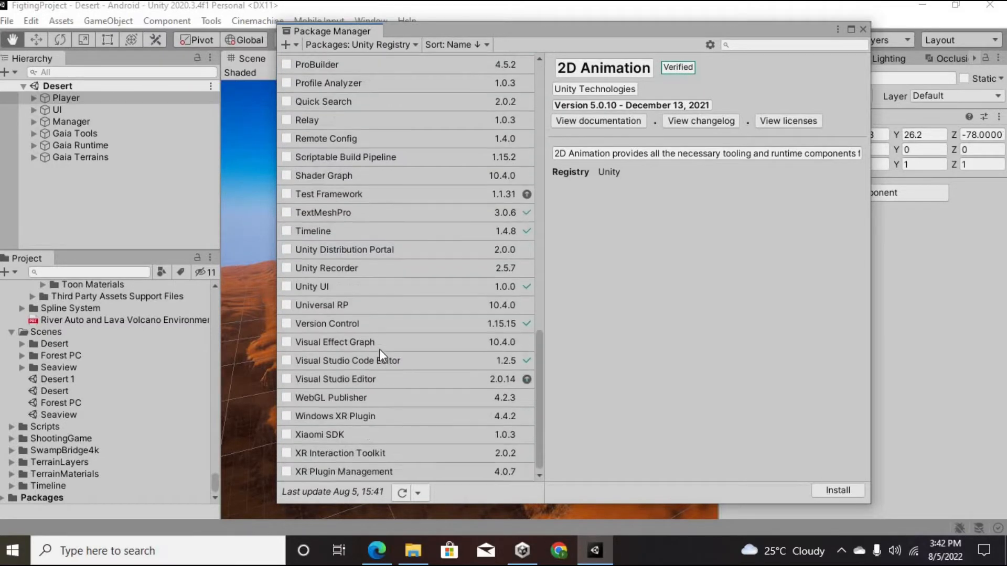
{"action": "scroll", "coordinate": [329, 217], "scroll_direction": "up", "scroll_amount": 15}
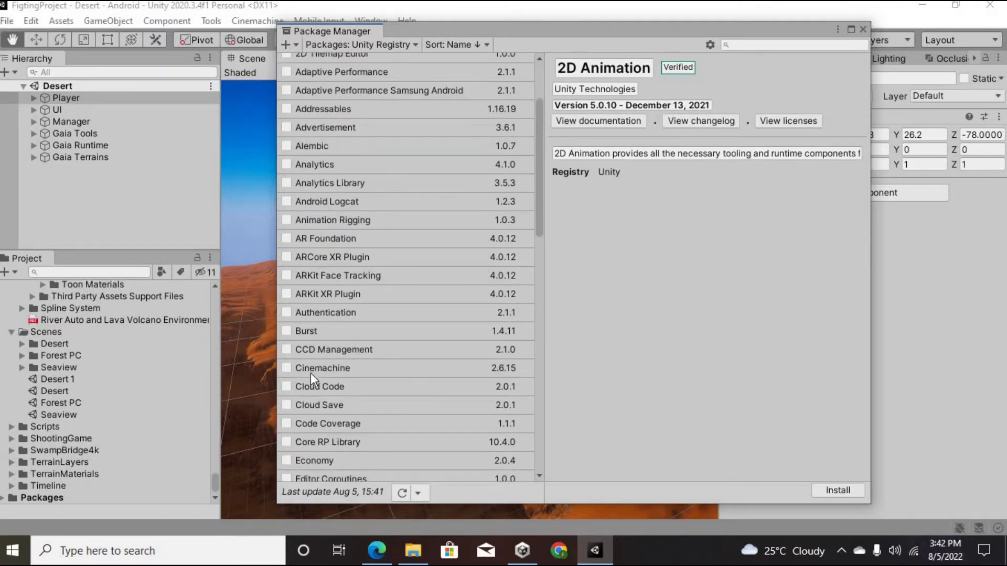
{"action": "left_click", "coordinate": [307, 369]}
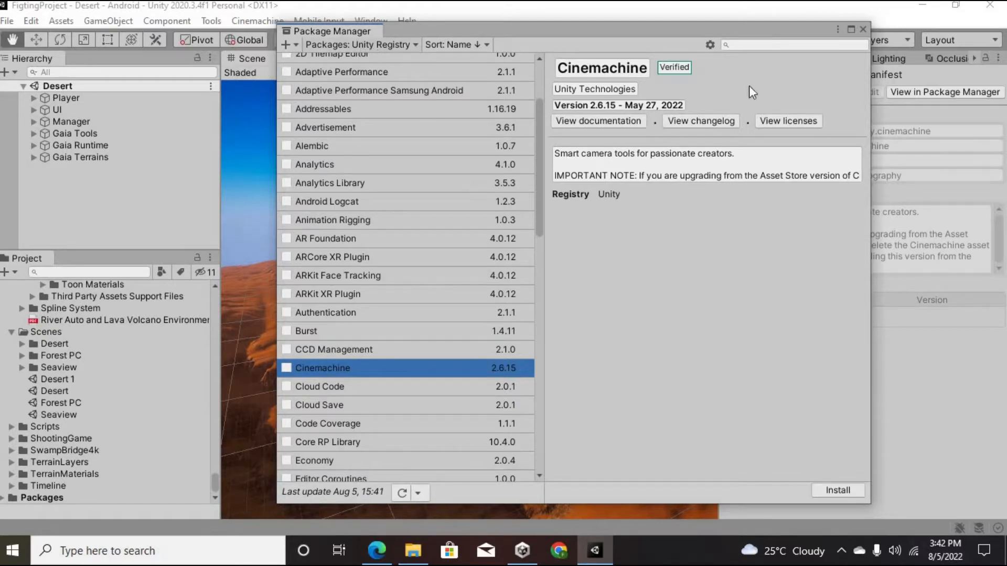
{"action": "left_click", "coordinate": [865, 32]}
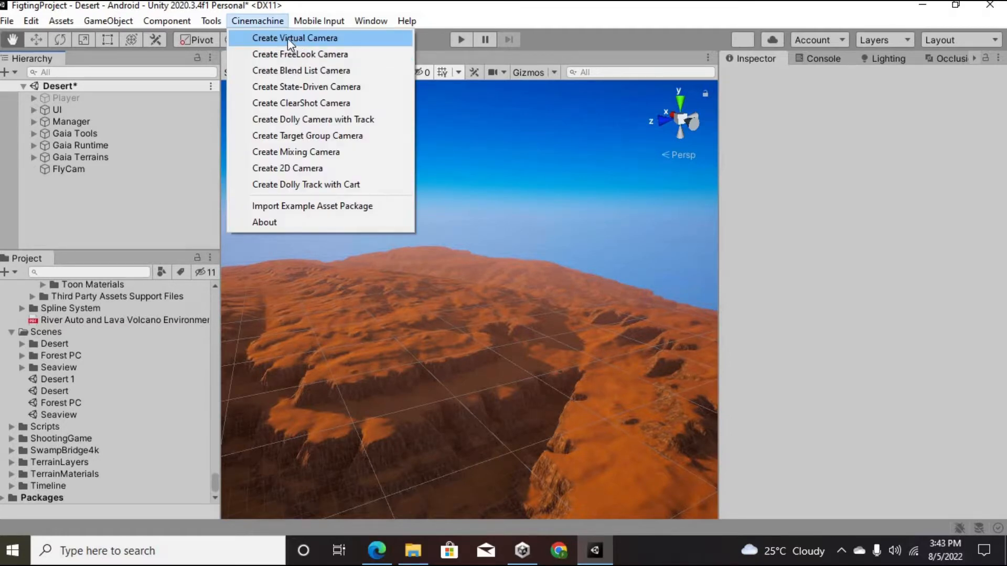
Create a Cinemachine virtual camera, then review its settings and those of FlyCam
{"action": "left_click", "coordinate": [288, 39]}
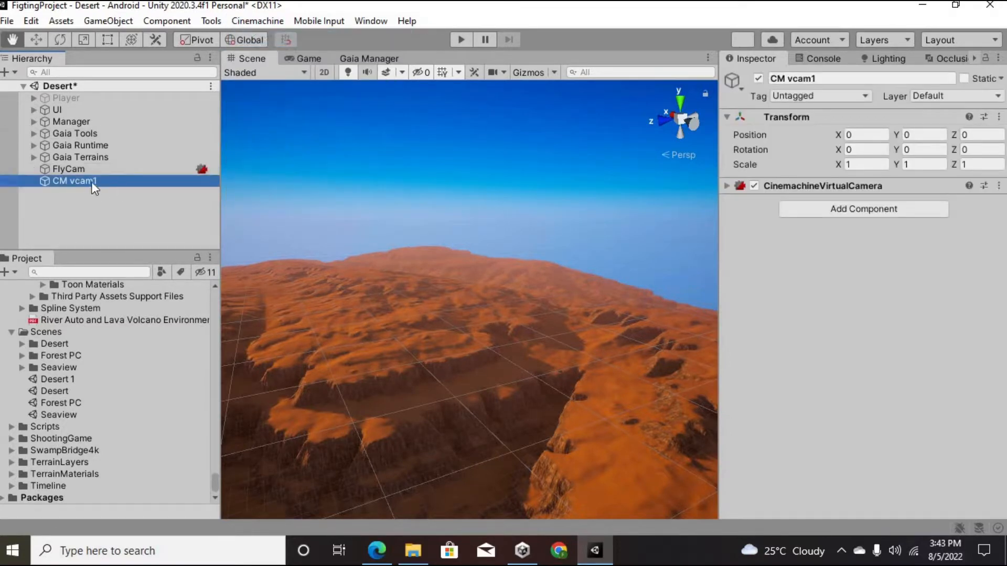
{"action": "left_click", "coordinate": [726, 185]}
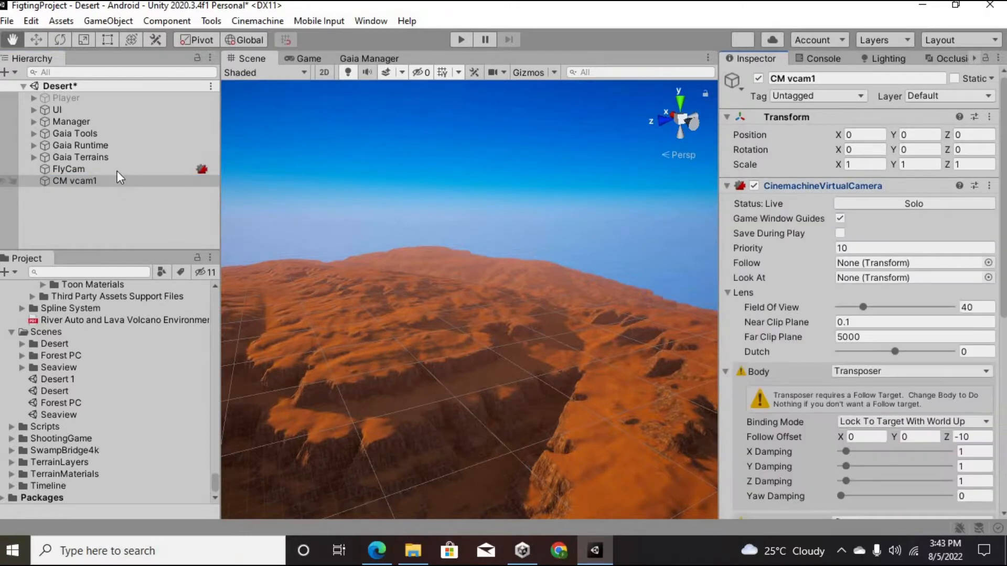
{"action": "left_click", "coordinate": [121, 169]}
{"action": "scroll", "coordinate": [848, 185], "scroll_direction": "down", "scroll_amount": 10}
{"action": "scroll", "coordinate": [848, 184], "scroll_direction": "up", "scroll_amount": 10}
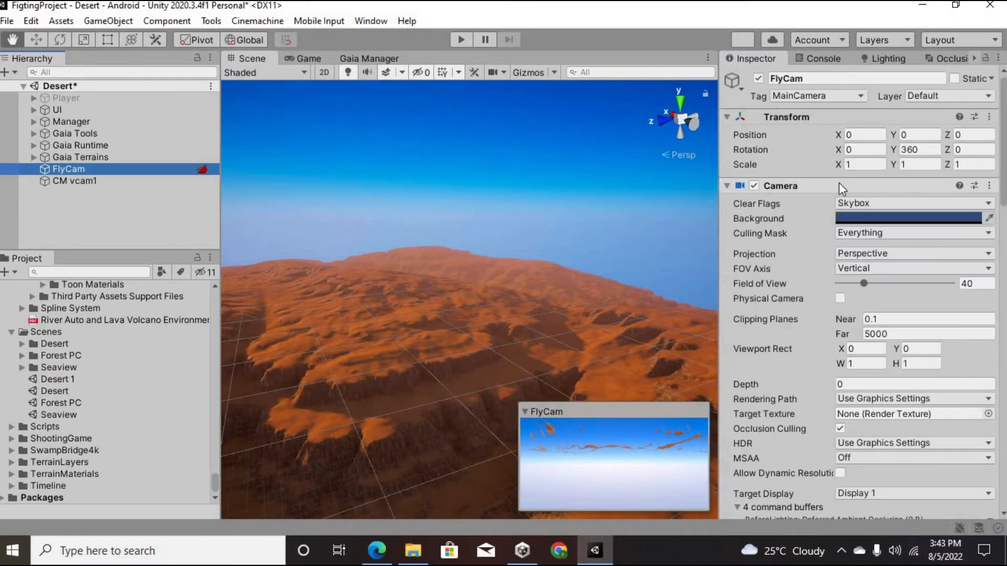
{"action": "left_click", "coordinate": [94, 181]}
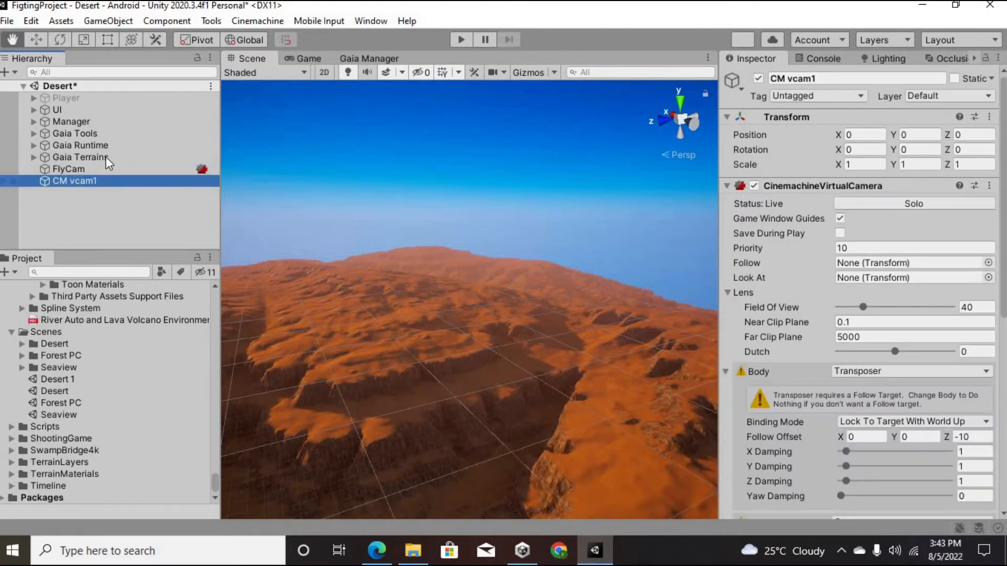
Dock the Game view beneath the Scene view and enlarge it so both are visible together
{"action": "left_click", "coordinate": [308, 59]}
{"action": "left_click", "coordinate": [989, 117]}
{"action": "left_click", "coordinate": [924, 132]}
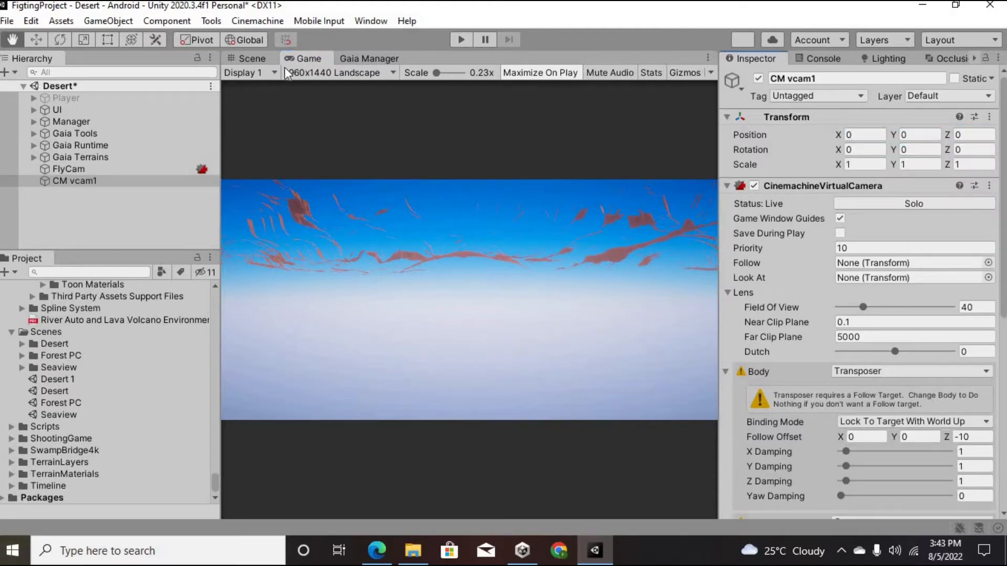
{"action": "left_click_drag", "start_coordinate": [303, 59], "coordinate": [420, 441]}
{"action": "left_click_drag", "start_coordinate": [397, 358], "coordinate": [392, 262]}
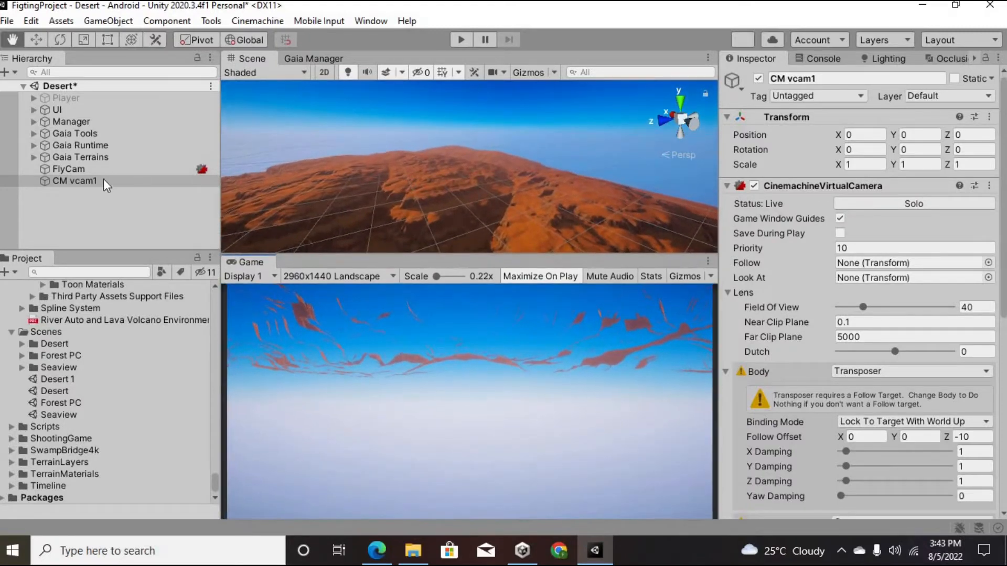
Position CM vcam1 at X 9, Y 139.17 and tilt it to an X rotation of 16.3
{"action": "left_click", "coordinate": [907, 137]}
{"action": "left_click_drag", "start_coordinate": [893, 135], "coordinate": [965, 135]}
{"action": "left_click_drag", "start_coordinate": [183, 403], "coordinate": [682, 496]}
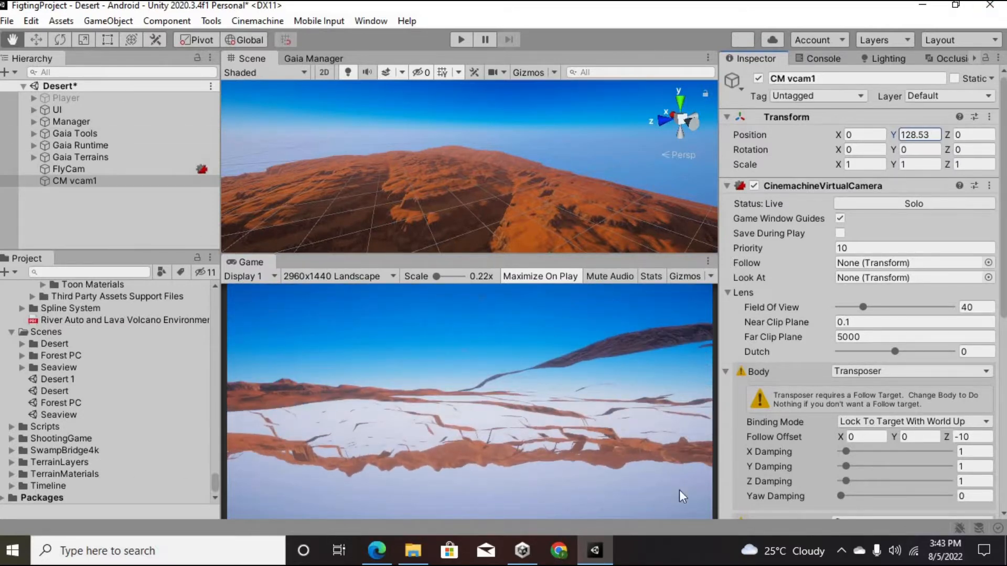
{"action": "left_click_drag", "start_coordinate": [929, 148], "coordinate": [109, 193]}
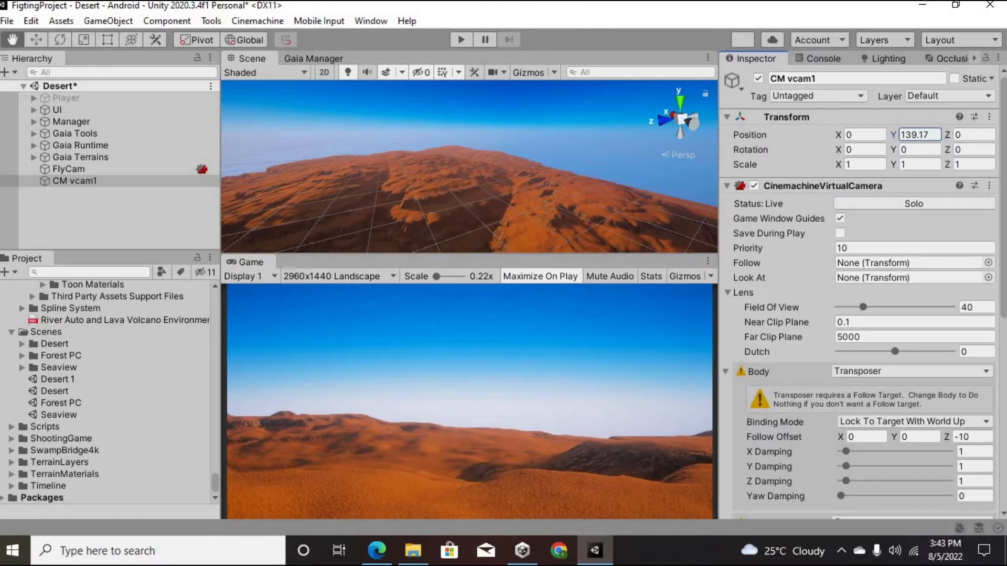
{"action": "scroll", "coordinate": [465, 180], "scroll_direction": "down", "scroll_amount": 5}
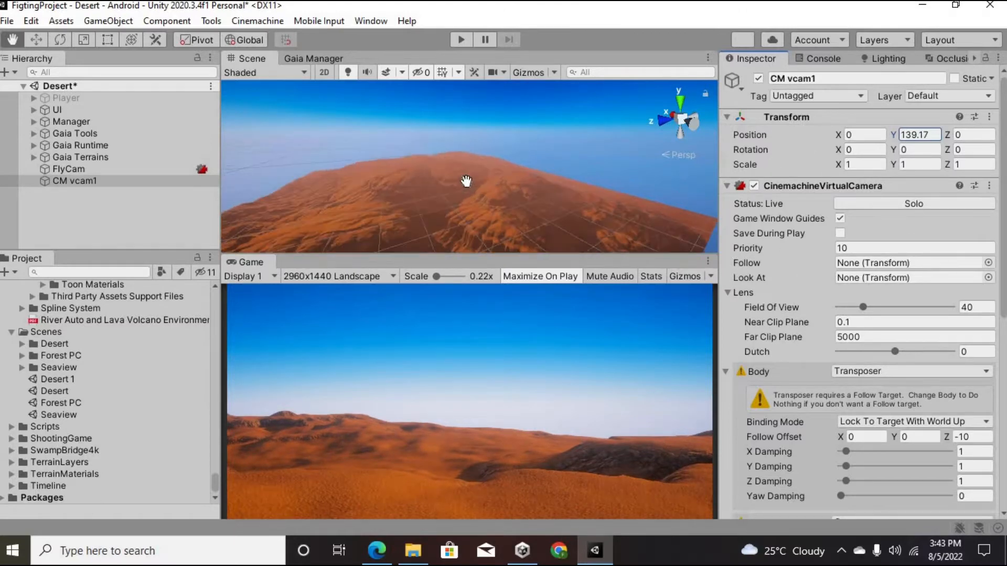
{"action": "left_click", "coordinate": [36, 39]}
{"action": "left_click_drag", "start_coordinate": [433, 153], "coordinate": [406, 178]}
{"action": "left_click", "coordinate": [851, 152]}
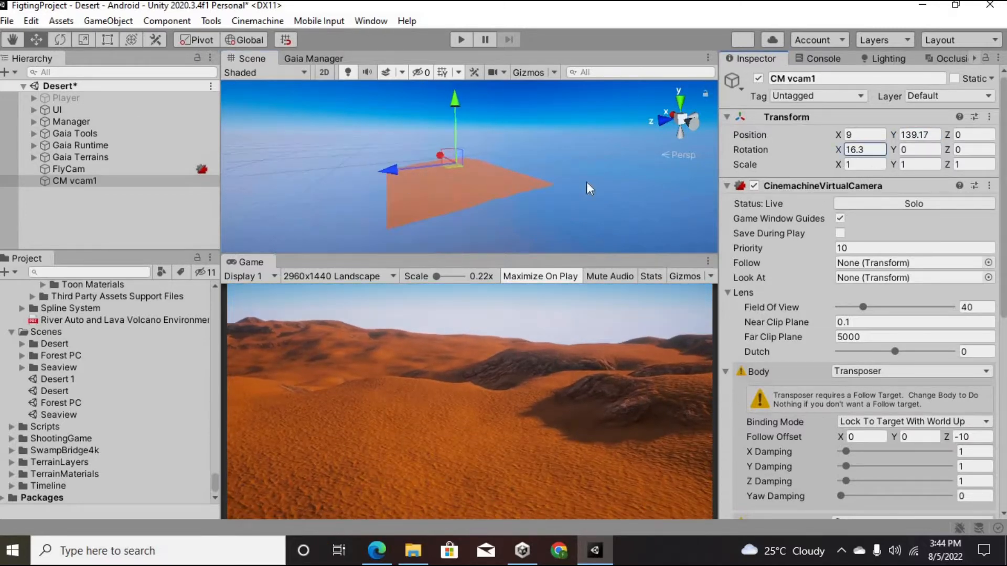
Reposition CM vcam1 to about X -4.1, Y 238, Z 571 with rotation X 32.9, Y 541.8, facing the cliffs
{"action": "left_click", "coordinate": [34, 98]}
{"action": "left_click", "coordinate": [90, 109]}
{"action": "left_click", "coordinate": [73, 205]}
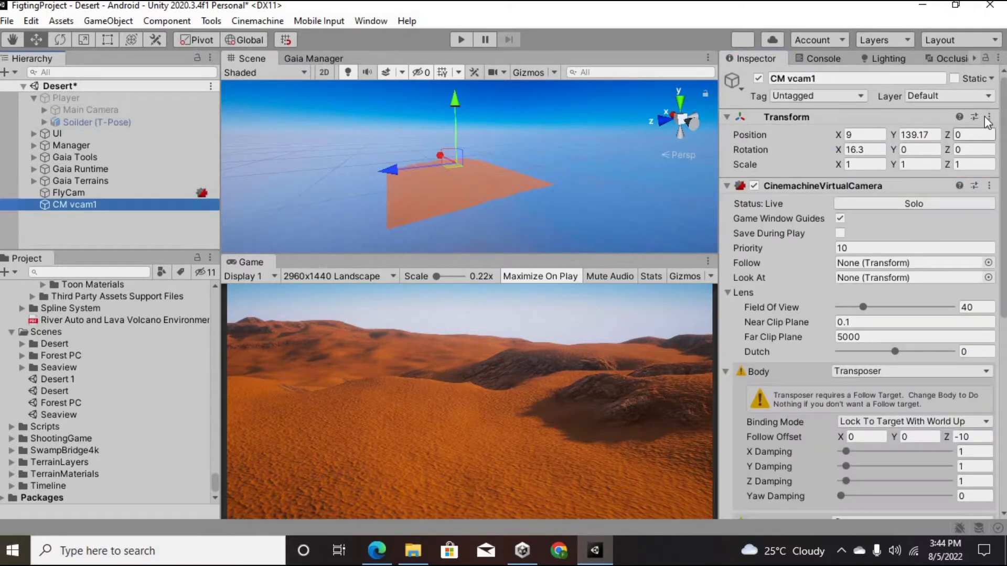
{"action": "left_click", "coordinate": [989, 116]}
{"action": "left_click", "coordinate": [888, 218]}
{"action": "left_click_drag", "start_coordinate": [894, 136], "coordinate": [896, 139]}
{"action": "left_click_drag", "start_coordinate": [838, 150], "coordinate": [911, 162]}
{"action": "left_click_drag", "start_coordinate": [974, 176], "coordinate": [952, 156]}
{"action": "left_click_drag", "start_coordinate": [893, 135], "coordinate": [955, 173]}
{"action": "left_click_drag", "start_coordinate": [947, 135], "coordinate": [294, 273]}
{"action": "left_click", "coordinate": [918, 150]}
{"action": "type", "text": "0"}
{"action": "left_click_drag", "start_coordinate": [895, 149], "coordinate": [867, 172]}
{"action": "left_click_drag", "start_coordinate": [820, 137], "coordinate": [724, 137]}
Enlarge the Game view slightly and inspect CM vcam1 in the Scene view from above and at an angle
{"action": "left_click_drag", "start_coordinate": [331, 254], "coordinate": [330, 232]}
{"action": "left_click", "coordinate": [680, 100]}
{"action": "scroll", "coordinate": [458, 170], "scroll_direction": "down", "scroll_amount": 8}
{"action": "mouse_move", "coordinate": [461, 93]}
{"action": "left_mouse_down"}
{"action": "mouse_move", "coordinate": [470, 106]}
{"action": "mouse_move", "coordinate": [471, 87]}
{"action": "mouse_move", "coordinate": [469, 100]}
{"action": "left_mouse_up"}
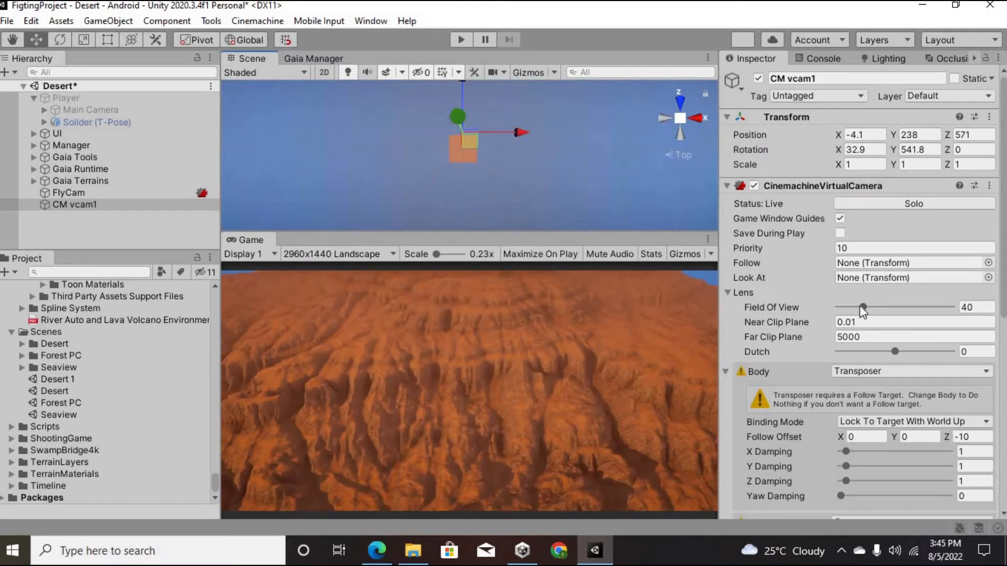
{"action": "left_click", "coordinate": [862, 307]}
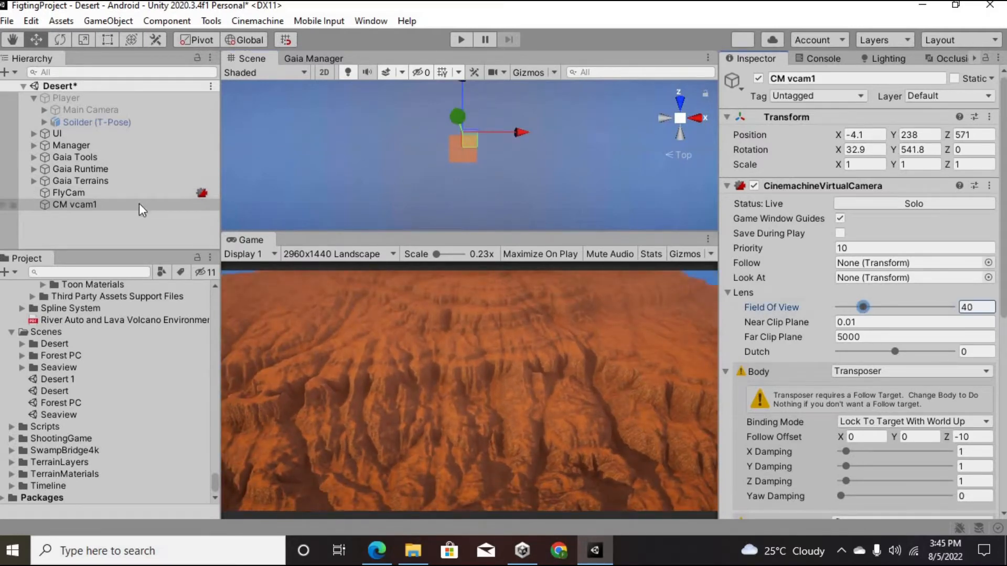
{"action": "left_click", "coordinate": [680, 99]}
{"action": "left_click_drag", "start_coordinate": [547, 187], "coordinate": [435, 185], "text": "alt"}
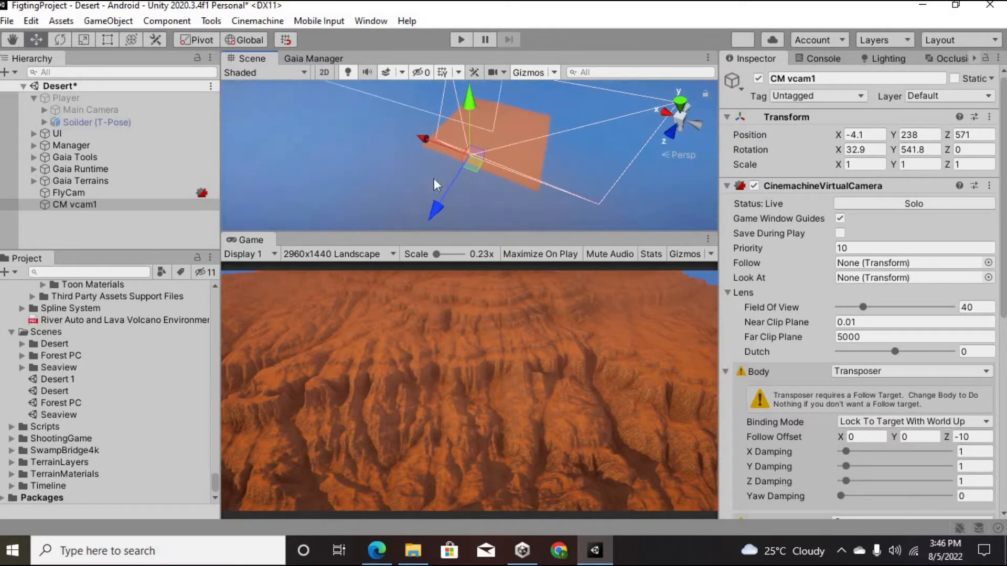
Give the Game view more height and move CM vcam1 to Y 121.9, Z 535.5 with an X rotation of 20.3
{"action": "left_click_drag", "start_coordinate": [895, 139], "coordinate": [317, 278]}
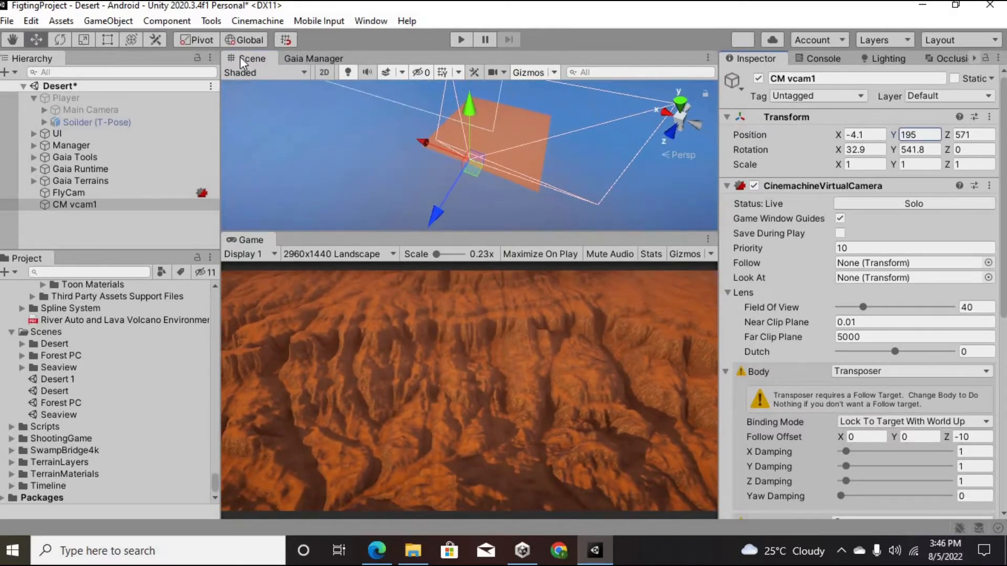
{"action": "left_click_drag", "start_coordinate": [375, 232], "coordinate": [376, 140]}
{"action": "left_click_drag", "start_coordinate": [895, 135], "coordinate": [940, 149]}
{"action": "mouse_move", "coordinate": [838, 150]}
{"action": "left_mouse_down"}
{"action": "mouse_move", "coordinate": [818, 154]}
{"action": "mouse_move", "coordinate": [832, 168]}
{"action": "left_mouse_up"}
{"action": "left_click_drag", "start_coordinate": [893, 135], "coordinate": [414, 90]}
{"action": "left_click_drag", "start_coordinate": [947, 136], "coordinate": [811, 168]}
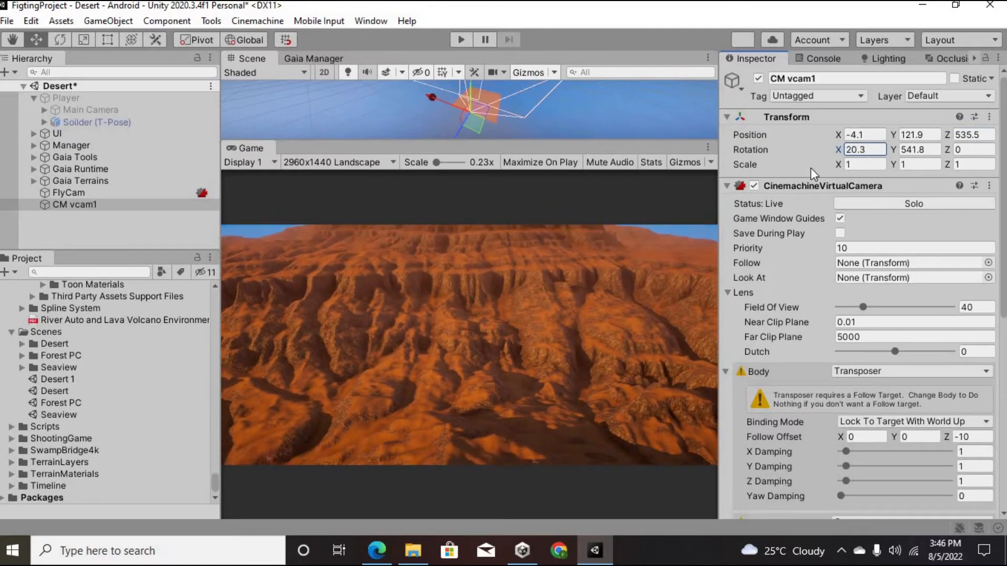
Frame the desert canyon by setting CM vcam1 to position X -426.9, Y 89.7, Z 458.5 and rotation X 10.2, Y 852.87
{"action": "left_click_drag", "start_coordinate": [842, 135], "coordinate": [822, 178]}
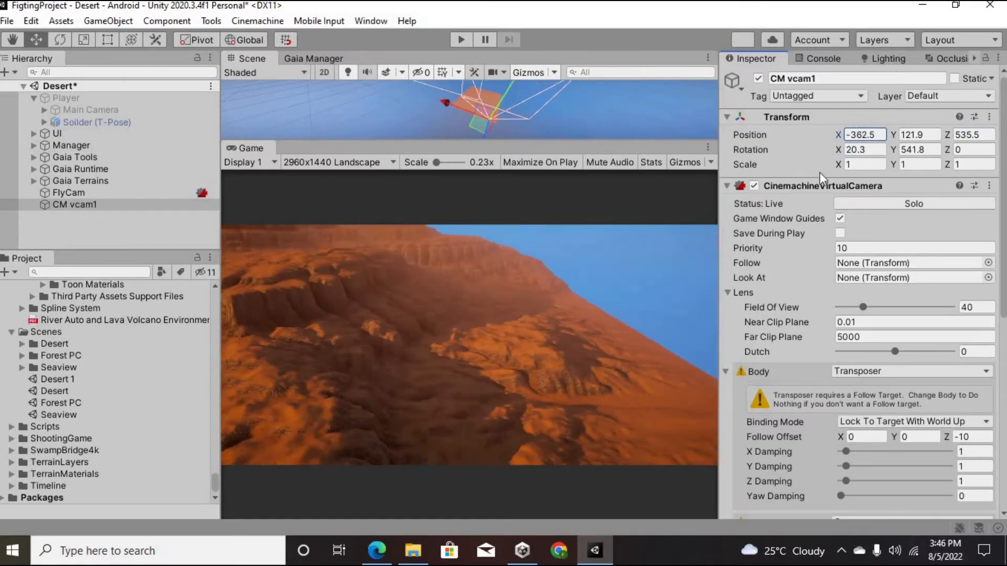
{"action": "left_click_drag", "start_coordinate": [896, 152], "coordinate": [821, 135]}
{"action": "left_click_drag", "start_coordinate": [947, 136], "coordinate": [810, 151]}
{"action": "left_click_drag", "start_coordinate": [894, 150], "coordinate": [424, 217]}
{"action": "left_click_drag", "start_coordinate": [894, 136], "coordinate": [906, 135]}
{"action": "left_click_drag", "start_coordinate": [840, 151], "coordinate": [793, 262]}
{"action": "key", "text": "ctrl+z"}
{"action": "left_click_drag", "start_coordinate": [895, 150], "coordinate": [448, 377]}
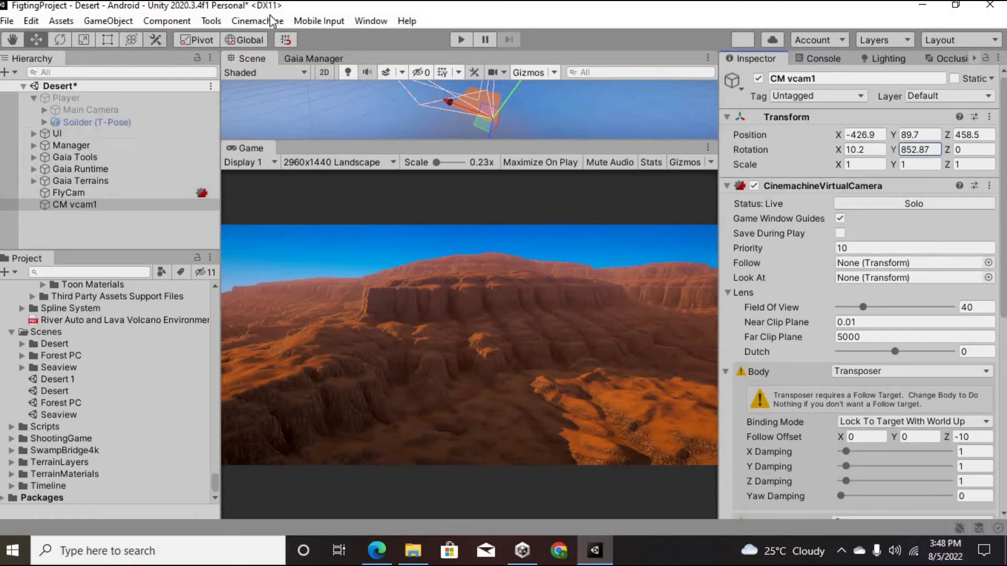
Show the Timeline window, dock it beside the Project window and widen that area
{"action": "left_click", "coordinate": [371, 21]}
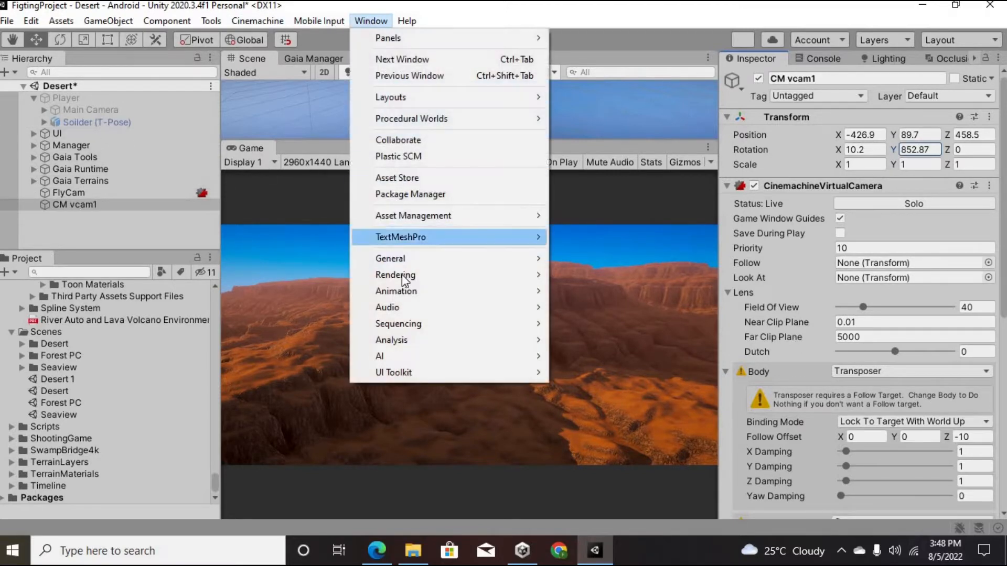
{"action": "mouse_move", "coordinate": [402, 325]}
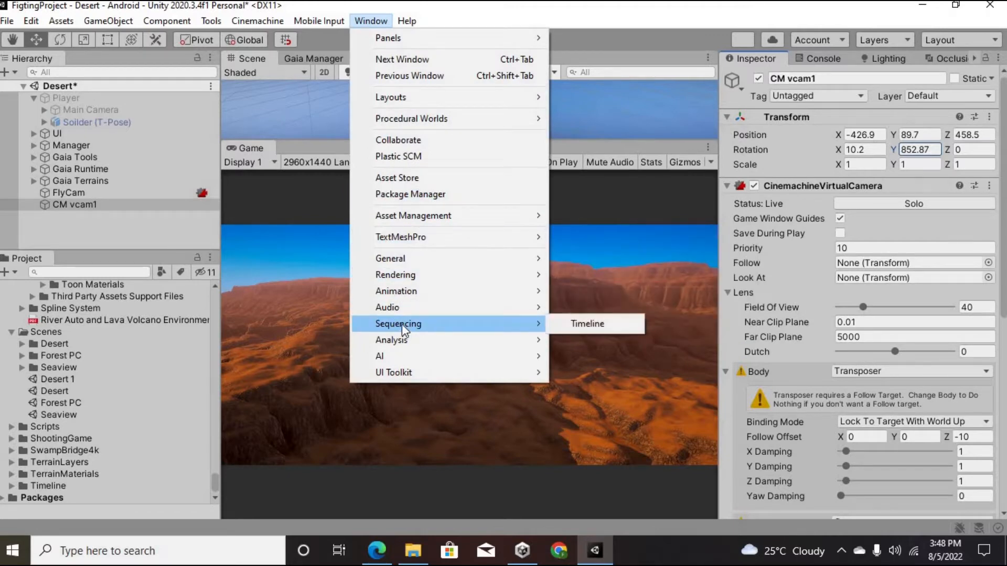
{"action": "left_click", "coordinate": [578, 325]}
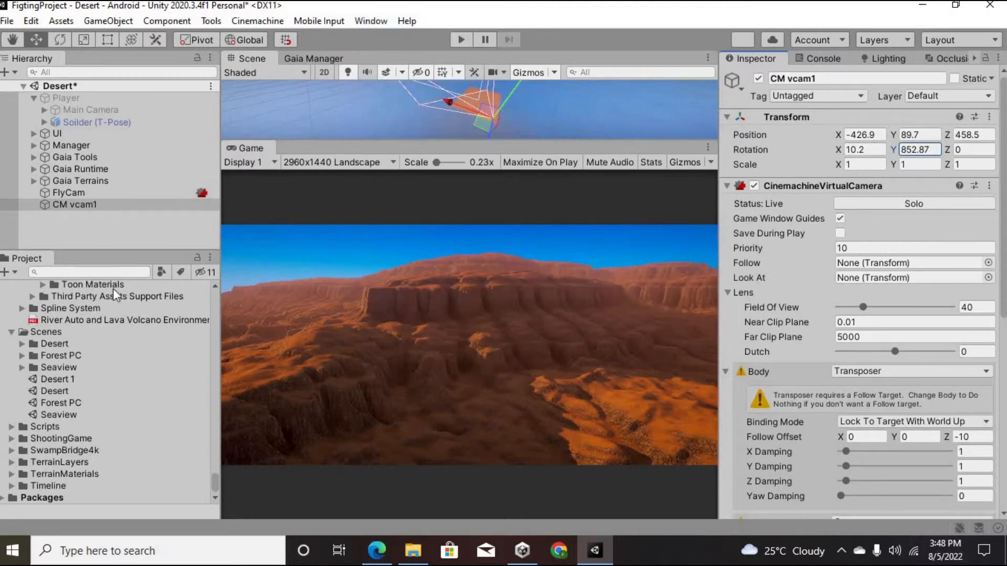
{"action": "left_click_drag", "start_coordinate": [390, 58], "coordinate": [127, 258]}
{"action": "left_click_drag", "start_coordinate": [217, 317], "coordinate": [257, 316]}
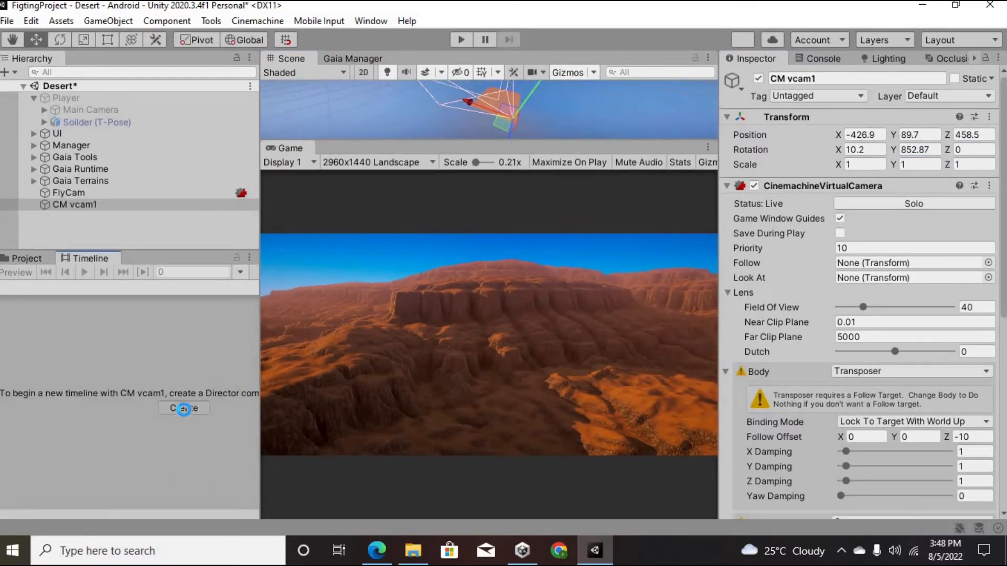
Create a timeline for CM vcam1 and save it as Desert in the project's Timeline folder
{"action": "left_click", "coordinate": [184, 410]}
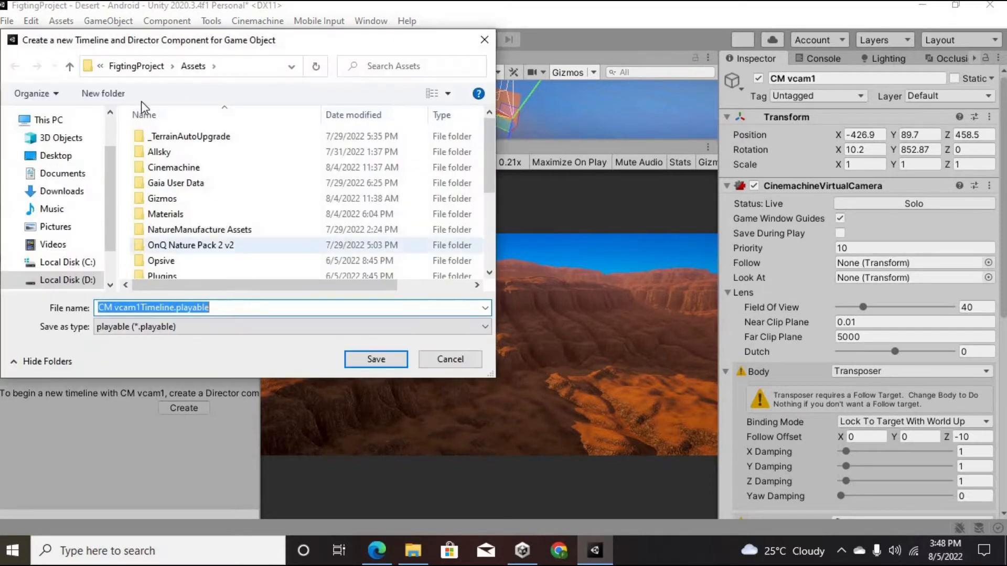
{"action": "scroll", "coordinate": [153, 135], "scroll_direction": "down", "scroll_amount": 3}
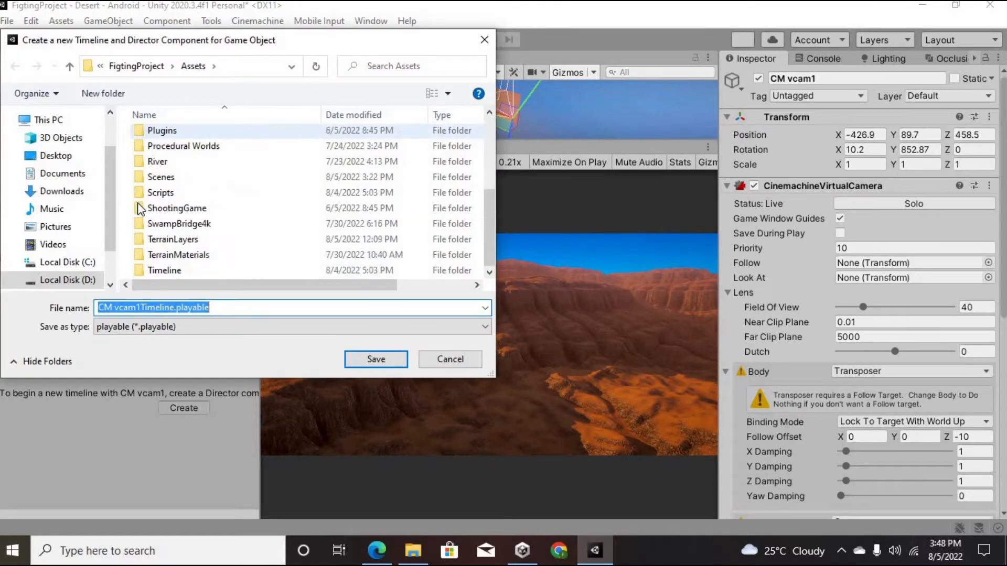
{"action": "double_click", "coordinate": [155, 271]}
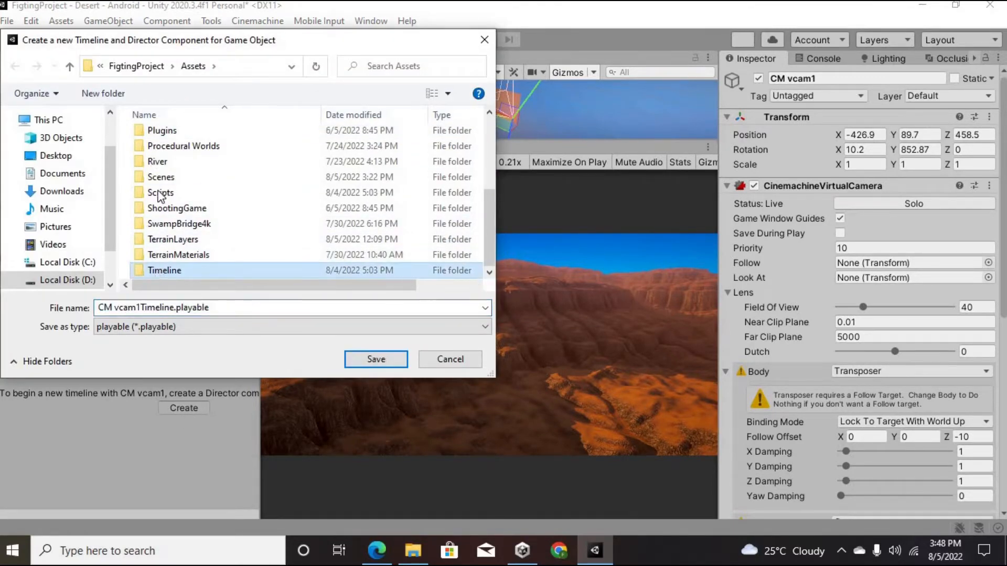
{"action": "left_click", "coordinate": [223, 308]}
{"action": "left_click_drag", "start_coordinate": [222, 309], "coordinate": [92, 304]}
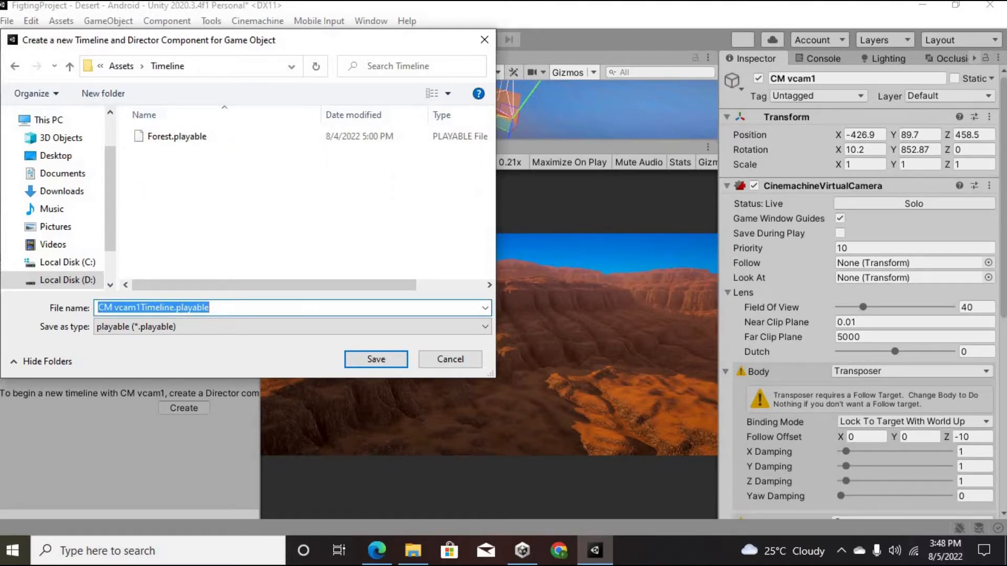
{"action": "type", "text": "Desert"}
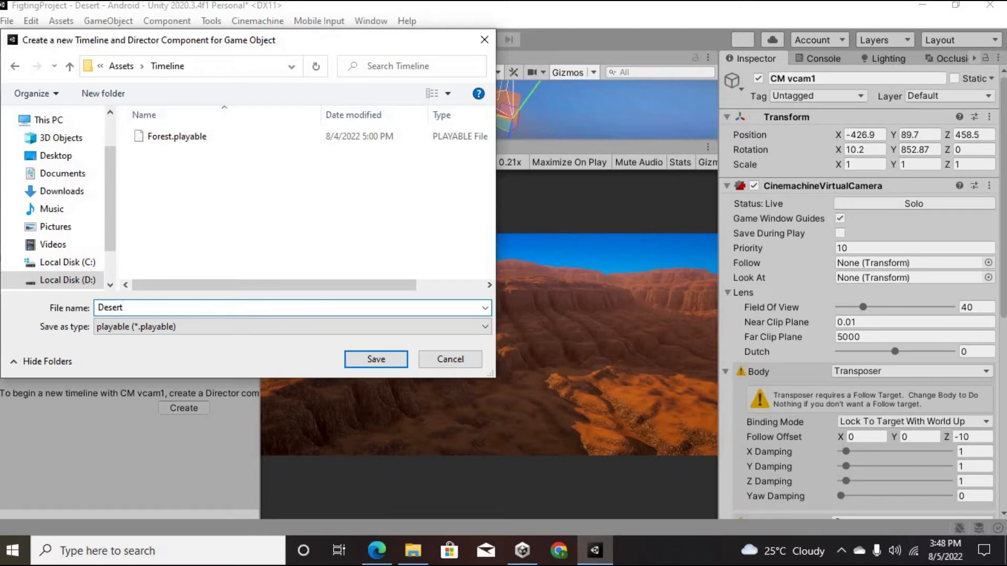
{"action": "left_click", "coordinate": [376, 359]}
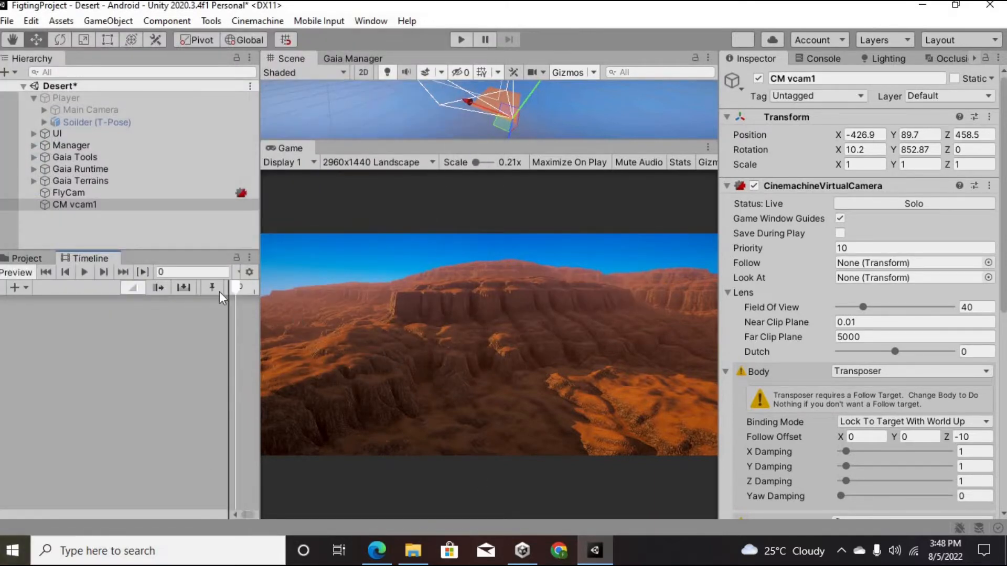
Add an Activation Track and an Animation Track to the timeline, placing the Animation Track above
{"action": "left_click", "coordinate": [24, 292]}
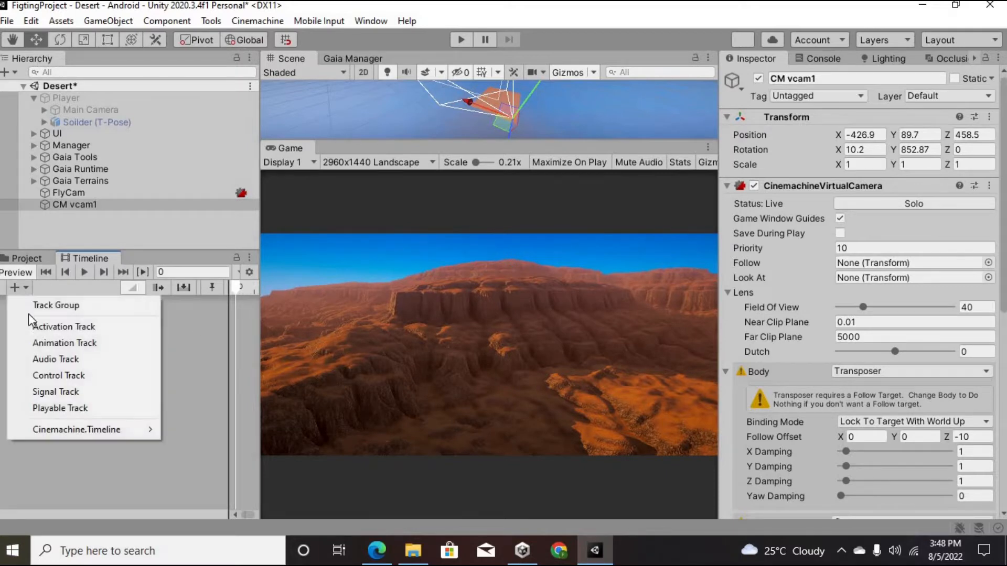
{"action": "left_click", "coordinate": [72, 325]}
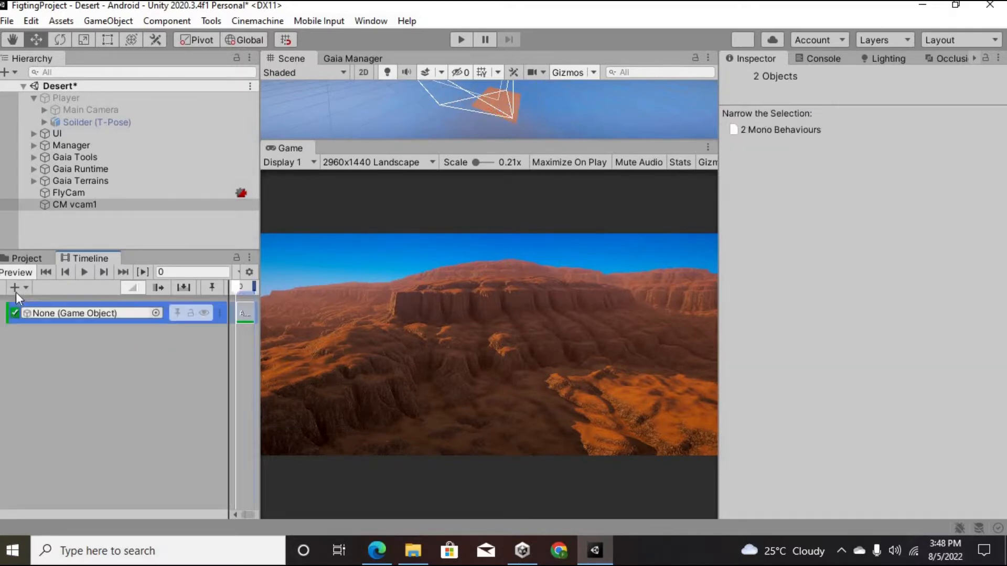
{"action": "left_click", "coordinate": [21, 288]}
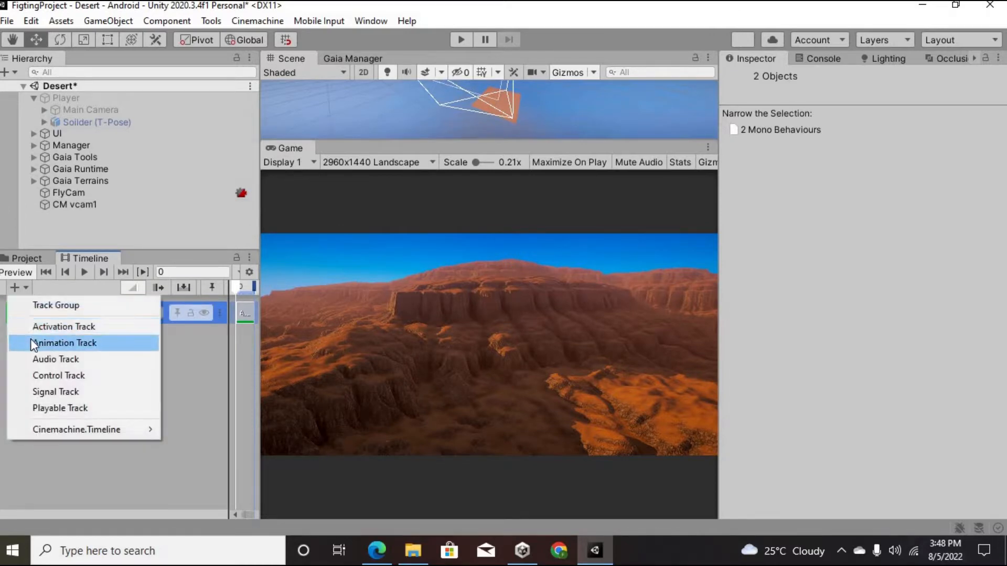
{"action": "left_click", "coordinate": [31, 343]}
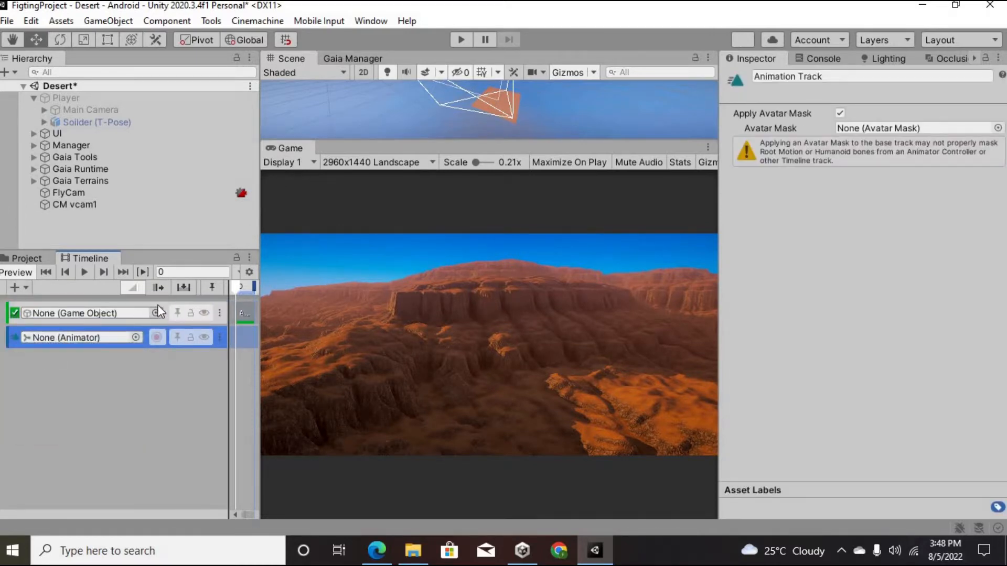
{"action": "left_click_drag", "start_coordinate": [215, 313], "coordinate": [216, 330]}
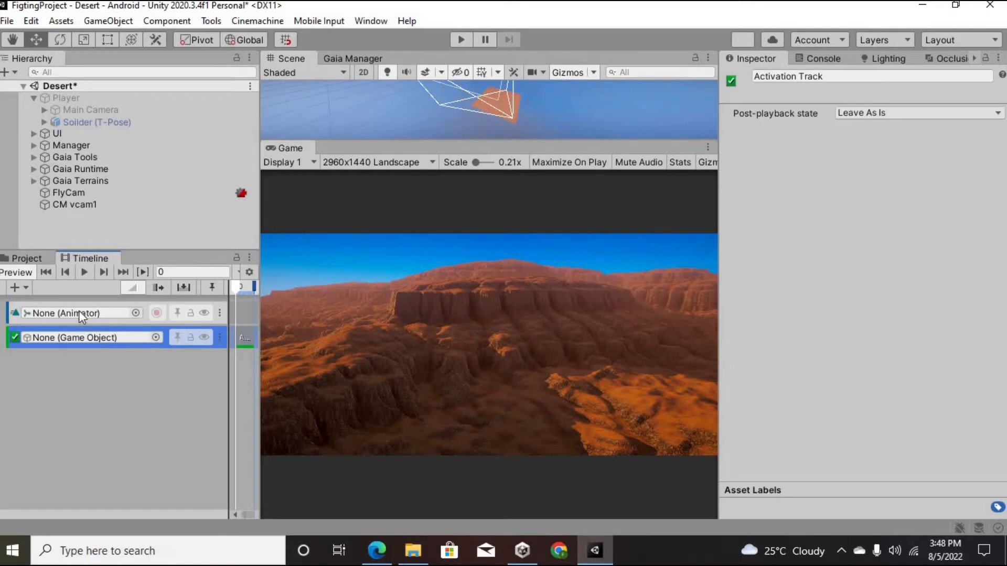
Bind CM vcam1 to the Animation Track with a new Animator, and try to assign it to the Activation Track
{"action": "left_click_drag", "start_coordinate": [62, 205], "coordinate": [49, 312]}
{"action": "left_click_drag", "start_coordinate": [73, 208], "coordinate": [75, 311]}
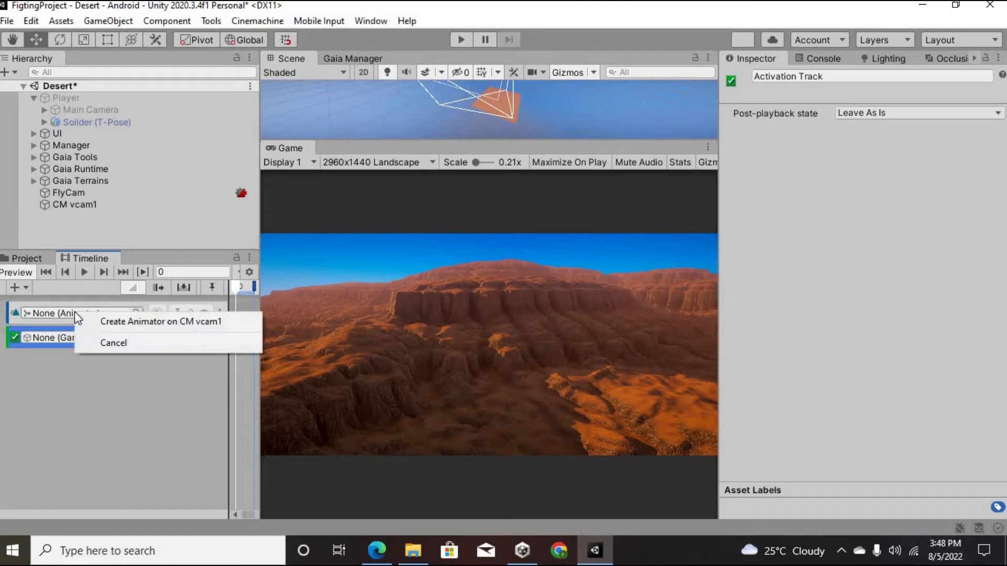
{"action": "left_click", "coordinate": [99, 322]}
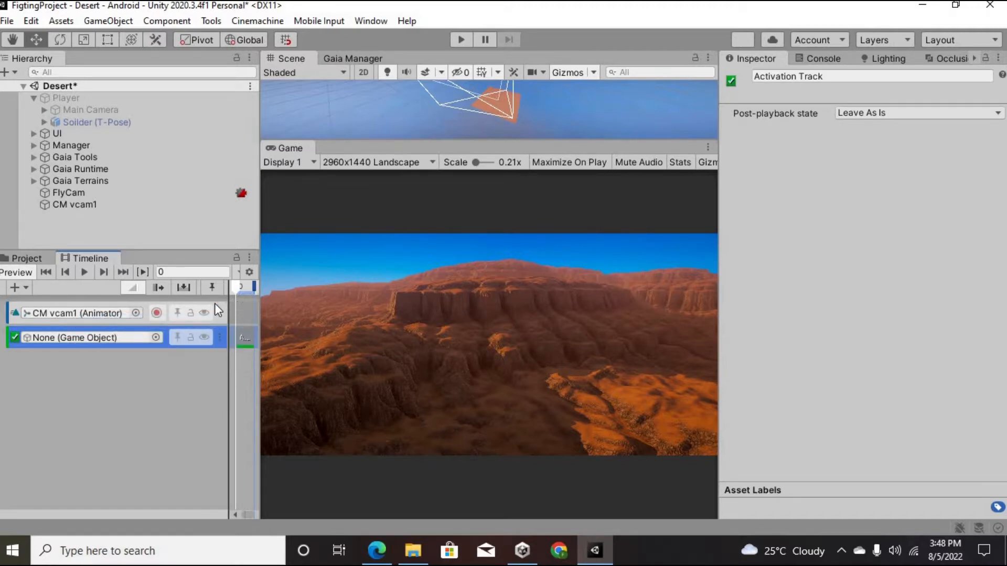
{"action": "left_click_drag", "start_coordinate": [227, 307], "coordinate": [138, 314]}
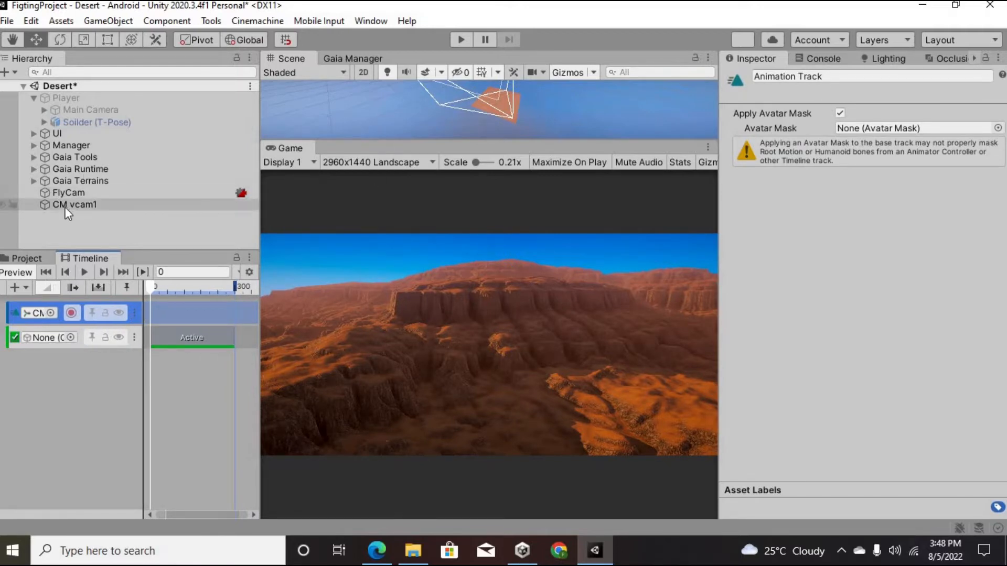
{"action": "left_click_drag", "start_coordinate": [65, 207], "coordinate": [23, 334]}
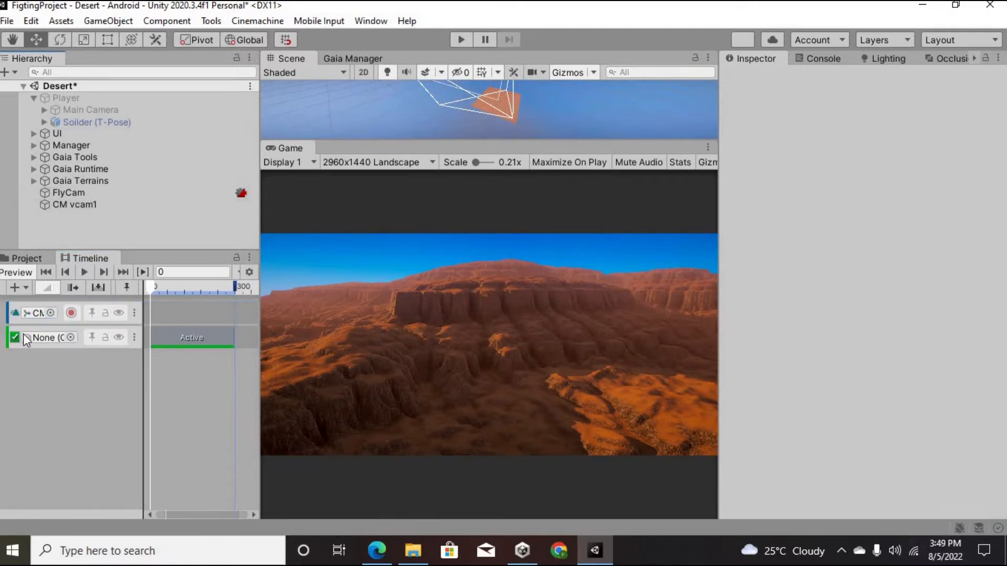
Start recording the Animation Track and key CM vcam1 at frame 0 with position X -433.1 and rotation Y 134.5
{"action": "left_click", "coordinate": [71, 314]}
{"action": "left_click", "coordinate": [82, 193]}
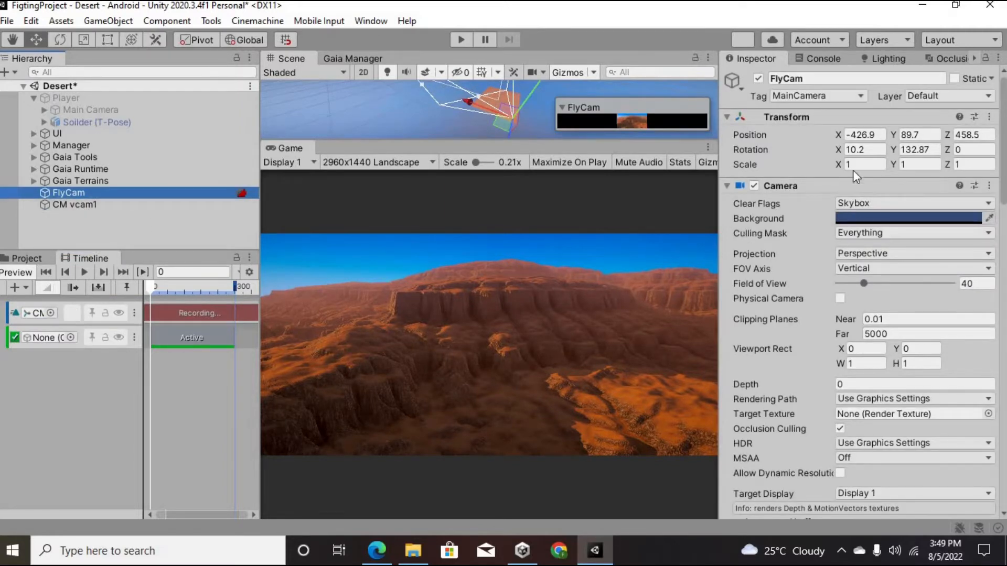
{"action": "left_click", "coordinate": [837, 137]}
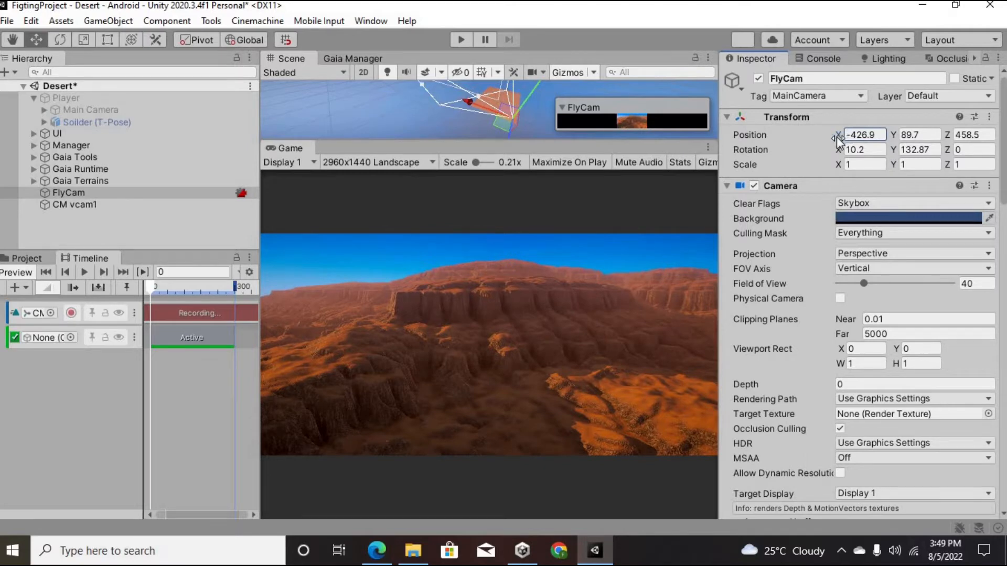
{"action": "left_click", "coordinate": [77, 205]}
{"action": "left_click_drag", "start_coordinate": [843, 139], "coordinate": [843, 140]}
{"action": "left_click", "coordinate": [917, 149]}
{"action": "type", "text": "140"}
{"action": "key", "text": "Return"}
{"action": "mouse_move", "coordinate": [922, 143]}
{"action": "left_mouse_down"}
{"action": "mouse_move", "coordinate": [935, 147]}
{"action": "mouse_move", "coordinate": [894, 163]}
{"action": "mouse_move", "coordinate": [911, 158]}
{"action": "left_mouse_up"}
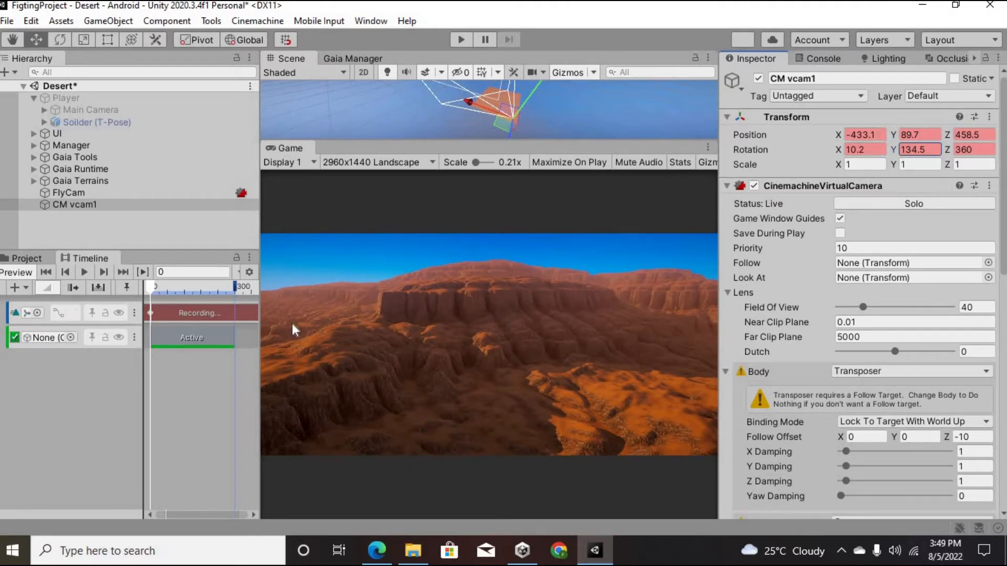
At frame 148, record a new CM vcam1 position closer to the cliffs with rotation X 19.4
{"action": "left_click_drag", "start_coordinate": [153, 283], "coordinate": [193, 300]}
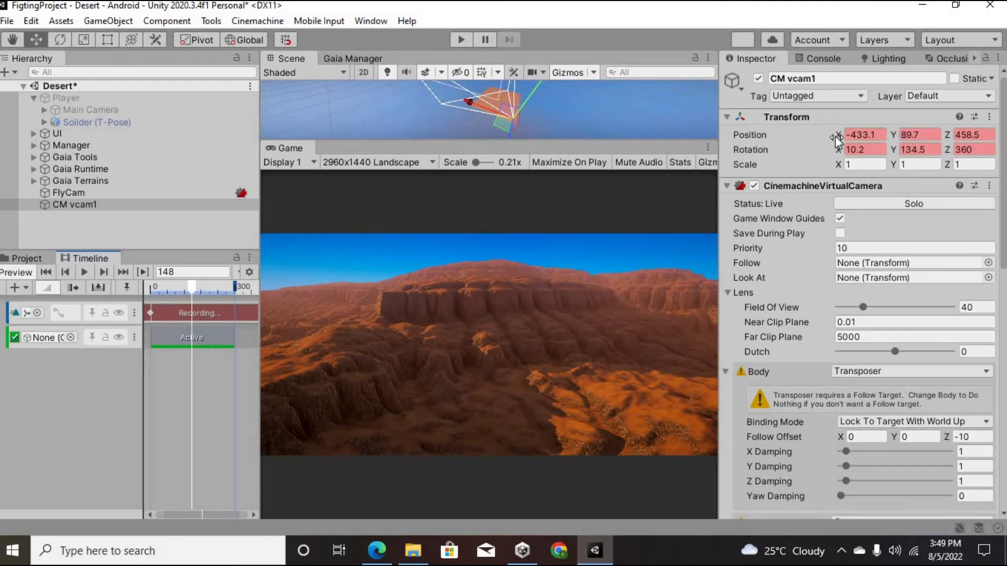
{"action": "left_click_drag", "start_coordinate": [839, 136], "coordinate": [908, 144]}
{"action": "left_click_drag", "start_coordinate": [894, 135], "coordinate": [931, 146]}
{"action": "left_click_drag", "start_coordinate": [839, 150], "coordinate": [863, 158]}
{"action": "left_click_drag", "start_coordinate": [893, 135], "coordinate": [977, 160]}
At frame 259, record CM vcam1 at position X -200.2, Y 173.1, Z 224.7 with rotation X 31.3
{"action": "left_click", "coordinate": [223, 288]}
{"action": "left_click_drag", "start_coordinate": [839, 135], "coordinate": [984, 151]}
{"action": "left_click_drag", "start_coordinate": [948, 135], "coordinate": [760, 144]}
{"action": "left_click_drag", "start_coordinate": [893, 136], "coordinate": [915, 135]}
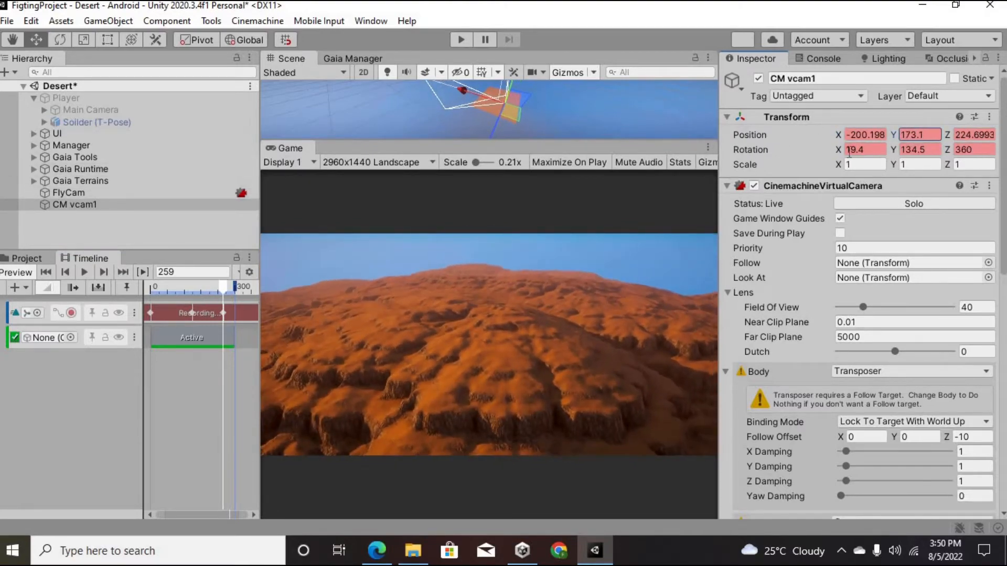
{"action": "left_click_drag", "start_coordinate": [849, 152], "coordinate": [889, 164]}
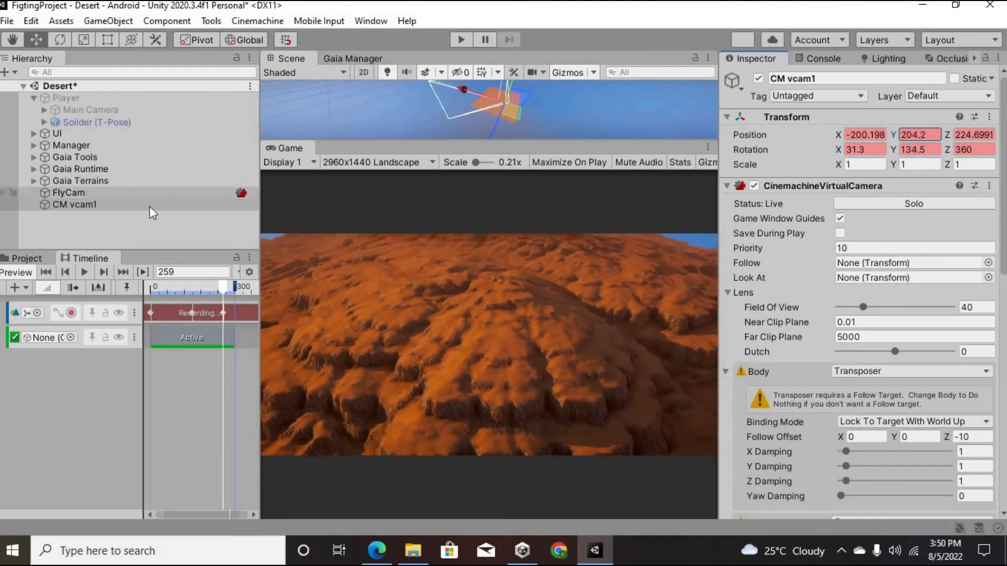
{"action": "key", "text": "ctrl+z"}
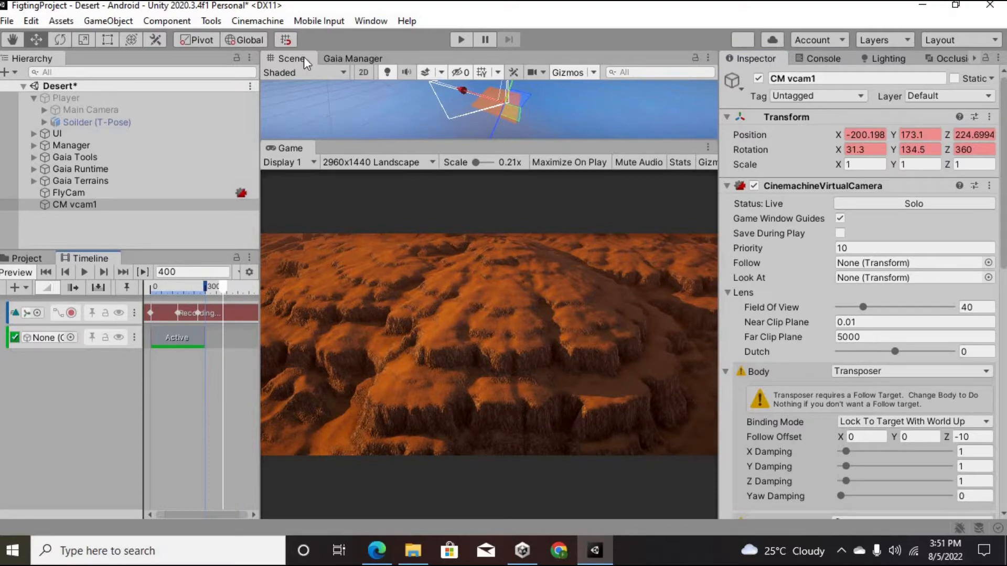
At frame 400, record CM vcam1 at position X -80.7, Y 185.4, Z 171.9 with rotation Y 136
{"action": "left_click_drag", "start_coordinate": [838, 135], "coordinate": [915, 140]}
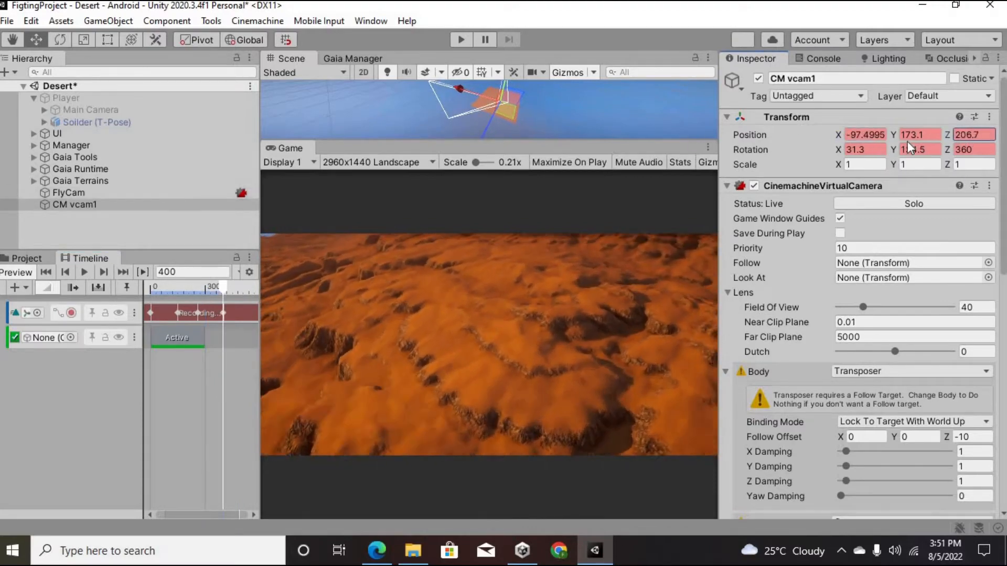
{"action": "left_click_drag", "start_coordinate": [846, 132], "coordinate": [923, 134]}
{"action": "left_click_drag", "start_coordinate": [836, 133], "coordinate": [828, 133]}
{"action": "mouse_move", "coordinate": [893, 149]}
{"action": "left_mouse_down"}
{"action": "mouse_move", "coordinate": [902, 160]}
{"action": "mouse_move", "coordinate": [893, 152]}
{"action": "left_mouse_up"}
{"action": "mouse_move", "coordinate": [893, 135]}
{"action": "left_mouse_down"}
{"action": "mouse_move", "coordinate": [926, 143]}
{"action": "mouse_move", "coordinate": [893, 152]}
{"action": "left_mouse_up"}
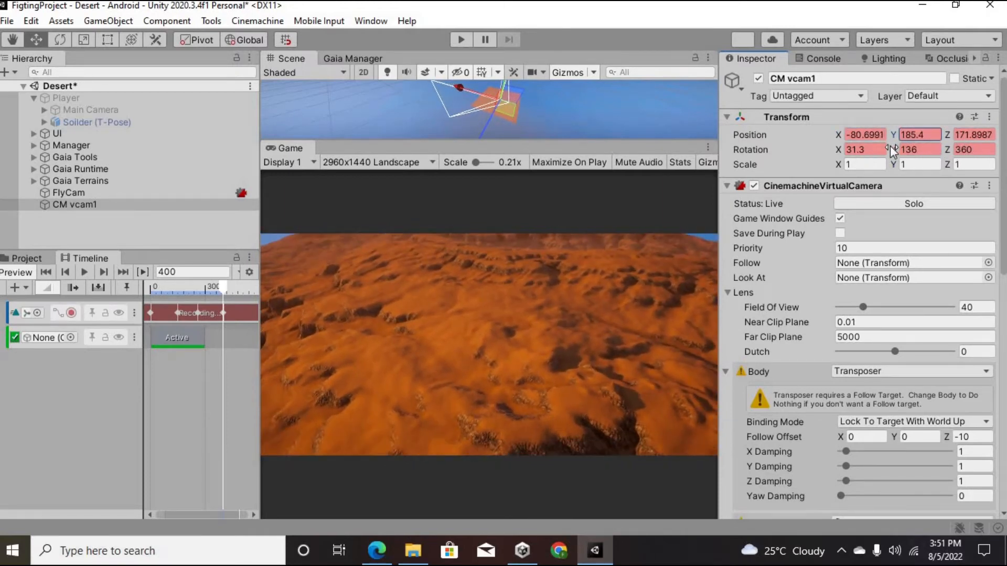
Preview the camera timeline and open the recorded CM vcam1 clip in an Animation window docked beside the Hierarchy
{"action": "left_click", "coordinate": [84, 272]}
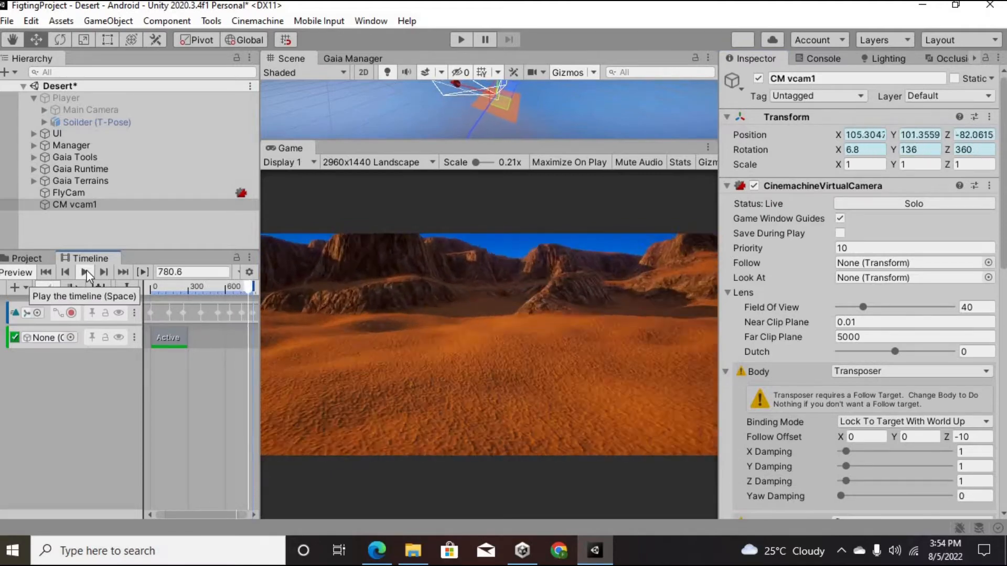
{"action": "left_click_drag", "start_coordinate": [259, 308], "coordinate": [296, 313]}
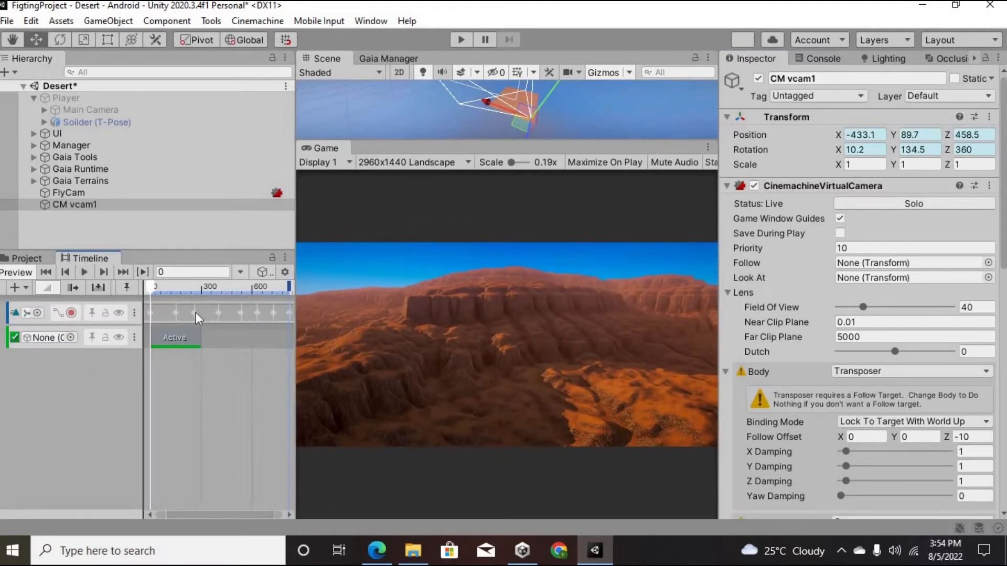
{"action": "double_click", "coordinate": [175, 313]}
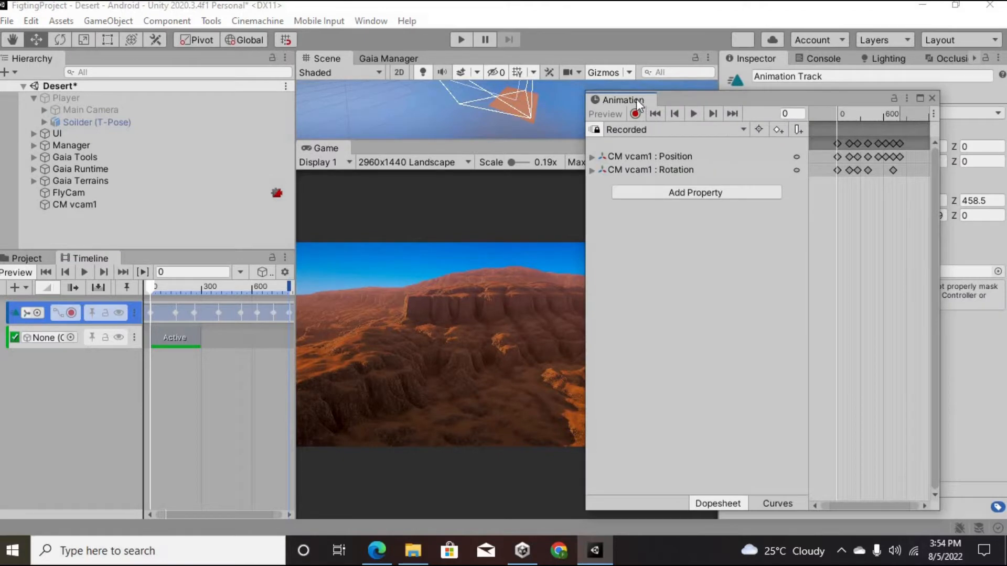
{"action": "left_click_drag", "start_coordinate": [160, 59], "coordinate": [159, 60]}
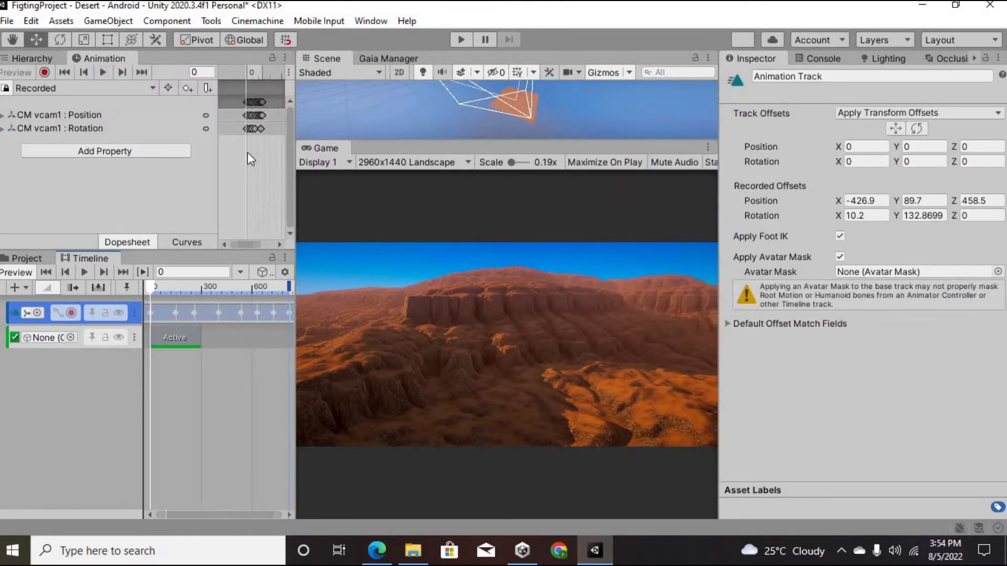
{"action": "scroll", "coordinate": [248, 152], "scroll_direction": "up", "scroll_amount": 2}
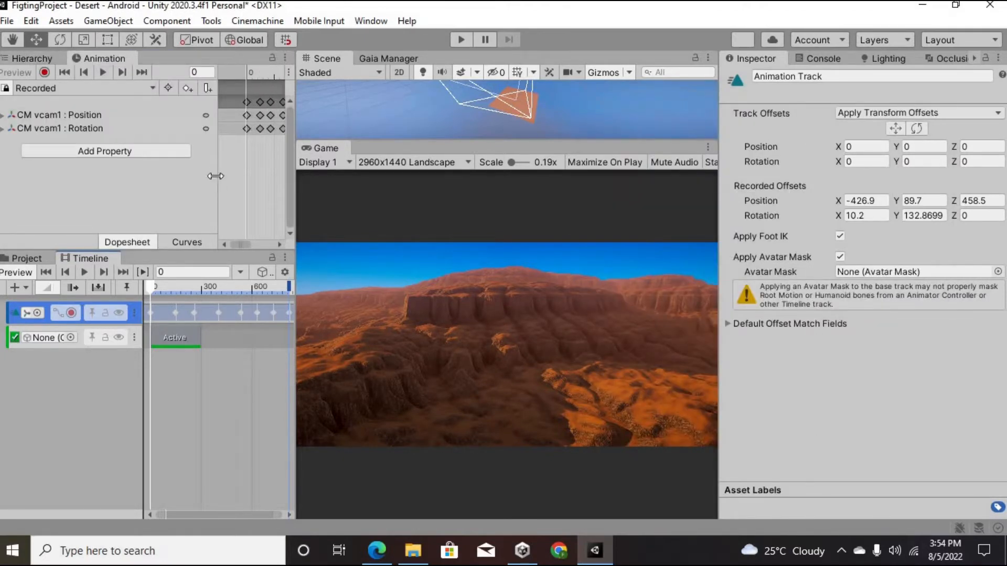
Widen the Animation area and retime the camera keyframes, moving the second one to frame 196 and spreading out the last ones
{"action": "left_click", "coordinate": [378, 22]}
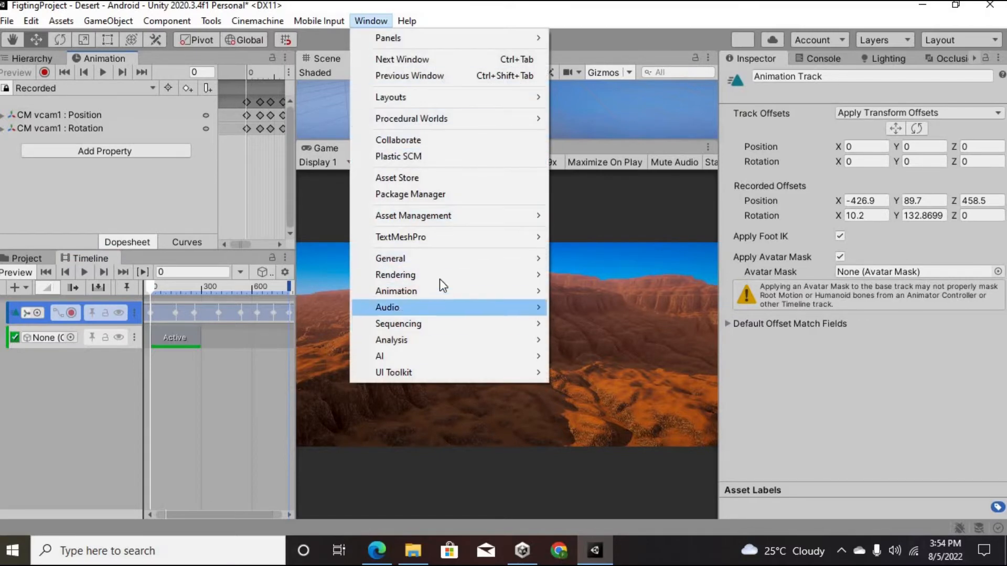
{"action": "mouse_move", "coordinate": [472, 291]}
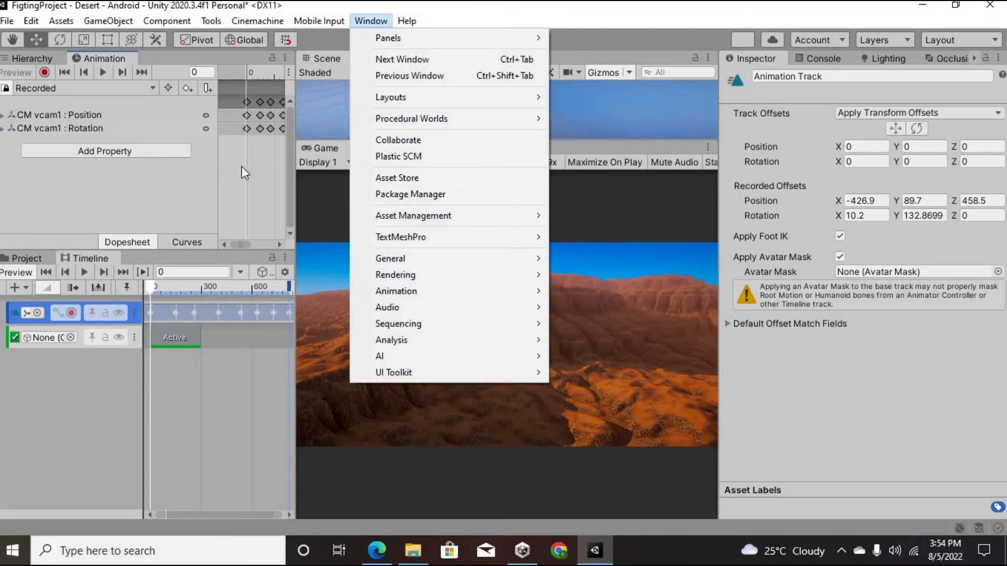
{"action": "left_click", "coordinate": [297, 94]}
{"action": "left_click_drag", "start_coordinate": [297, 100], "coordinate": [321, 103]}
{"action": "left_click", "coordinate": [270, 104]}
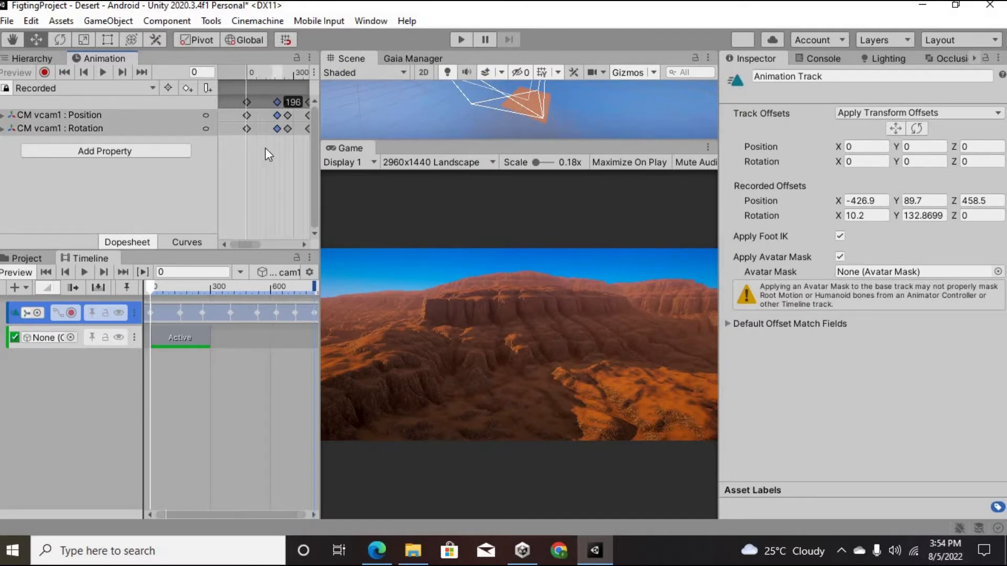
{"action": "scroll", "coordinate": [265, 148], "scroll_direction": "down", "scroll_amount": 5}
{"action": "mouse_move", "coordinate": [288, 101]}
{"action": "left_mouse_down"}
{"action": "mouse_move", "coordinate": [301, 102]}
{"action": "mouse_move", "coordinate": [276, 113]}
{"action": "left_mouse_up"}
{"action": "left_click", "coordinate": [285, 102], "text": "shift"}
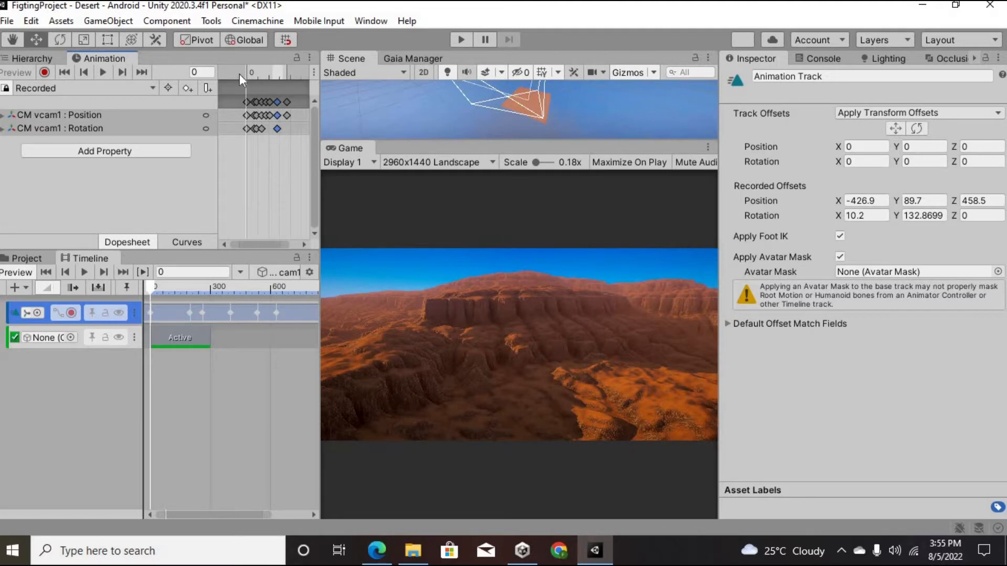
Dock the Animation window beside the Gaia Manager, widen that area and select the second keyframe of the clip
{"action": "left_click_drag", "start_coordinate": [127, 60], "coordinate": [490, 60]}
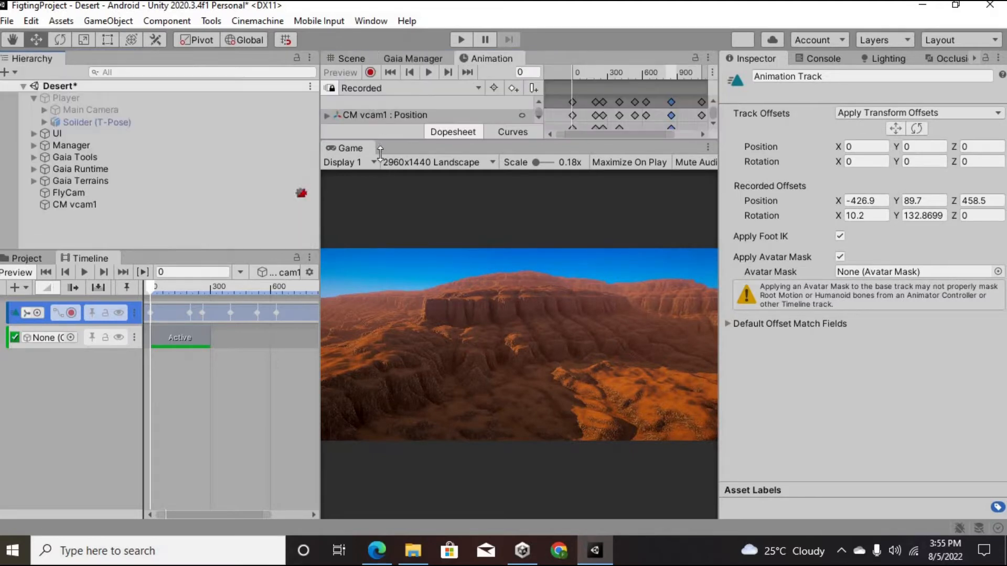
{"action": "left_click_drag", "start_coordinate": [319, 131], "coordinate": [210, 132]}
{"action": "left_click", "coordinate": [554, 102]}
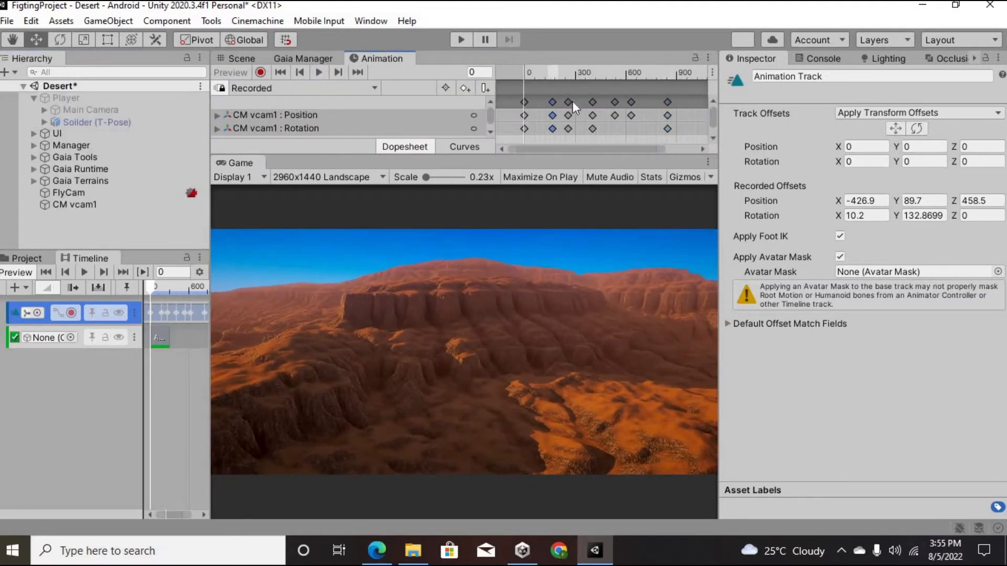
Retime the camera keyframes in the recorded clip by shifting the later ones further along, previewing the timeline after each adjustment
{"action": "left_click_drag", "start_coordinate": [568, 102], "coordinate": [674, 103]}
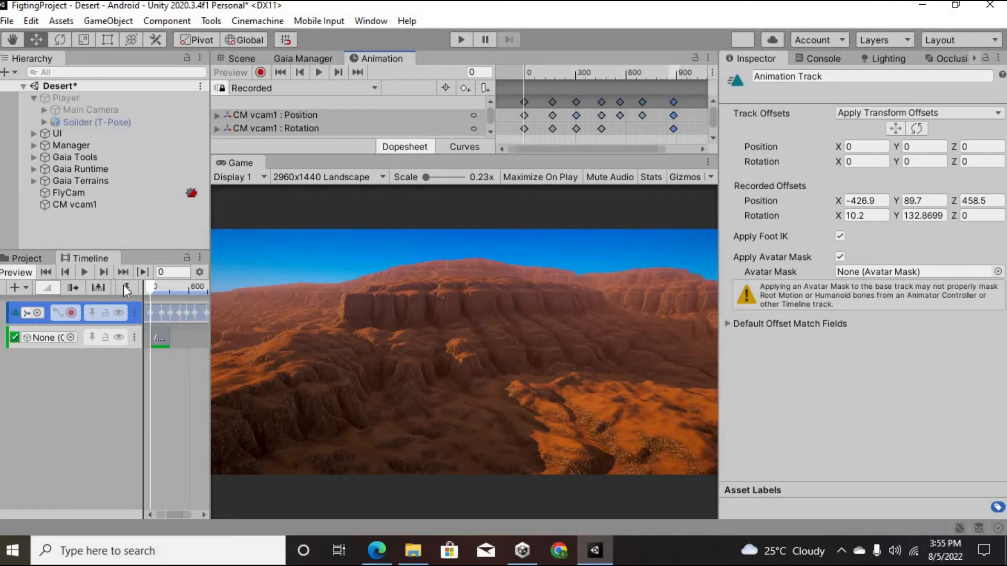
{"action": "left_click", "coordinate": [85, 272]}
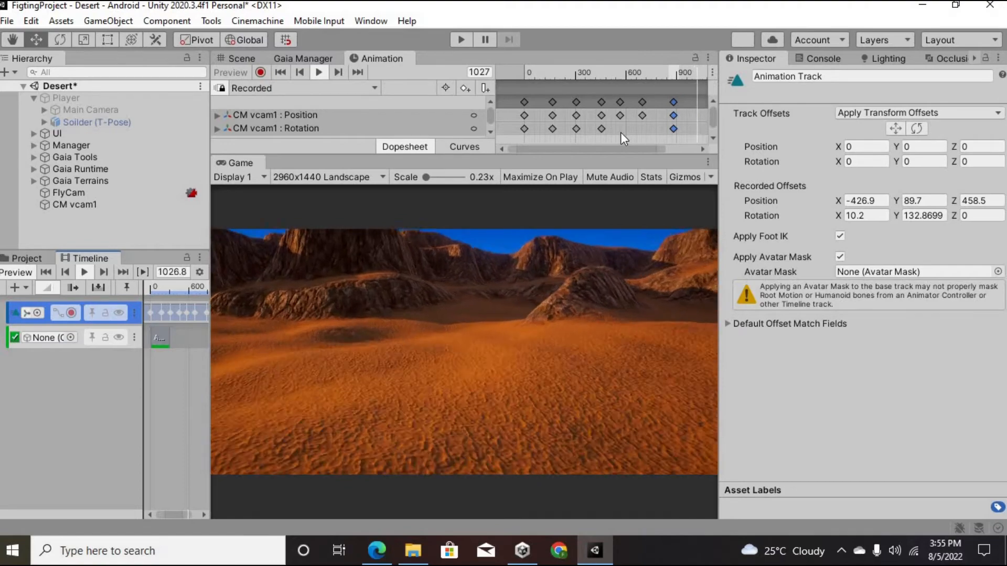
{"action": "mouse_move", "coordinate": [651, 101]}
{"action": "left_mouse_down"}
{"action": "mouse_move", "coordinate": [691, 103]}
{"action": "mouse_move", "coordinate": [639, 111]}
{"action": "mouse_move", "coordinate": [552, 102]}
{"action": "mouse_move", "coordinate": [653, 102]}
{"action": "left_mouse_up"}
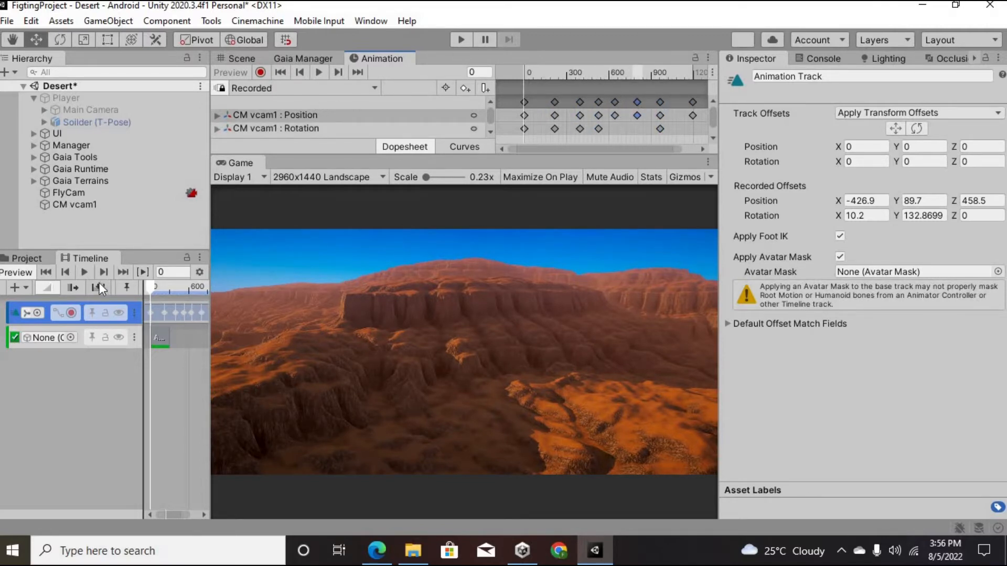
{"action": "left_click", "coordinate": [83, 272]}
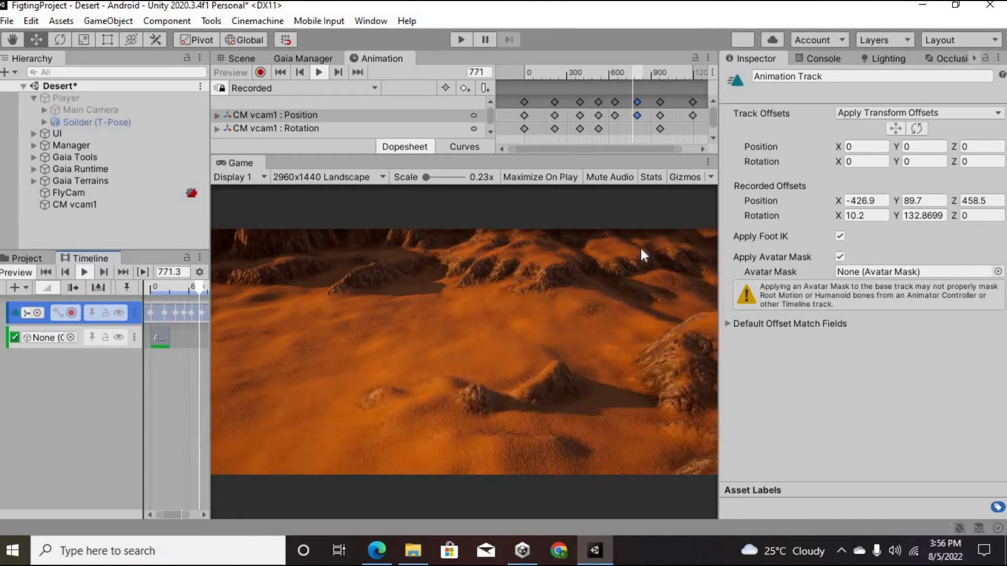
Delete the fifth camera keyframe, at frame 649, from the recorded clip and move the playhead to frame 660
{"action": "left_click_drag", "start_coordinate": [649, 72], "coordinate": [616, 94]}
{"action": "left_click", "coordinate": [613, 103]}
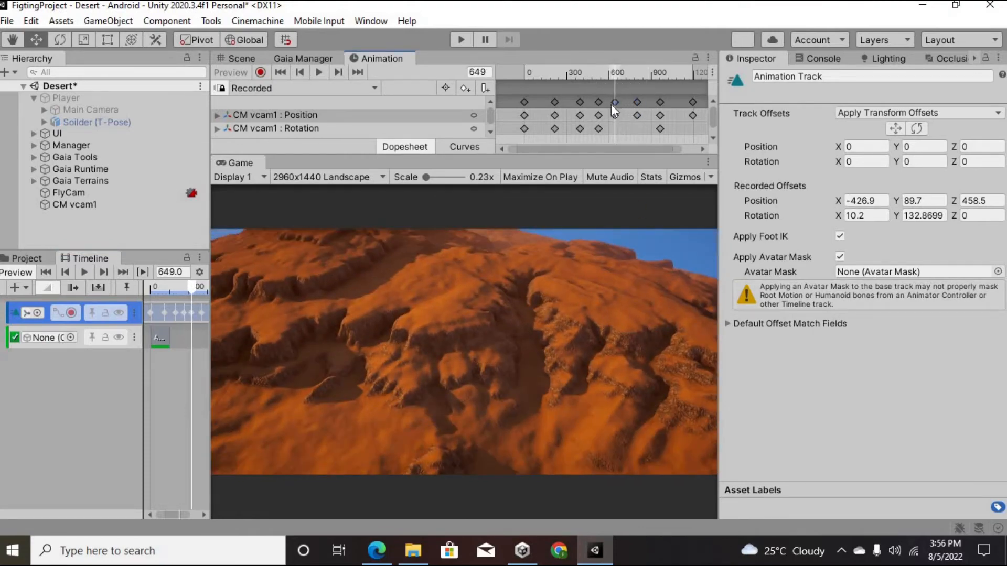
{"action": "left_click", "coordinate": [260, 71]}
{"action": "mouse_move", "coordinate": [618, 72]}
{"action": "left_mouse_down"}
{"action": "mouse_move", "coordinate": [635, 80]}
{"action": "mouse_move", "coordinate": [616, 91]}
{"action": "left_mouse_up"}
{"action": "left_click", "coordinate": [260, 74]}
{"action": "right_click", "coordinate": [613, 103]}
{"action": "left_click", "coordinate": [661, 65]}
{"action": "mouse_move", "coordinate": [615, 77]}
{"action": "left_mouse_down"}
{"action": "mouse_move", "coordinate": [595, 77]}
{"action": "mouse_move", "coordinate": [627, 83]}
{"action": "mouse_move", "coordinate": [617, 92]}
{"action": "left_mouse_up"}
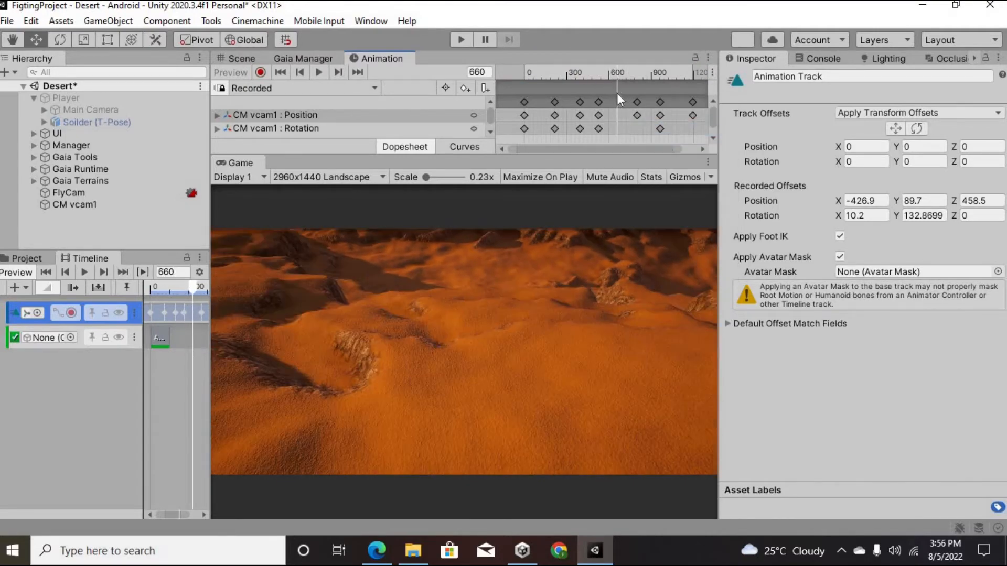
Record a CM vcam1 keyframe at frame 660 with position Y 190.8 and rotation X 41.2
{"action": "left_click", "coordinate": [71, 312]}
{"action": "left_click", "coordinate": [242, 58]}
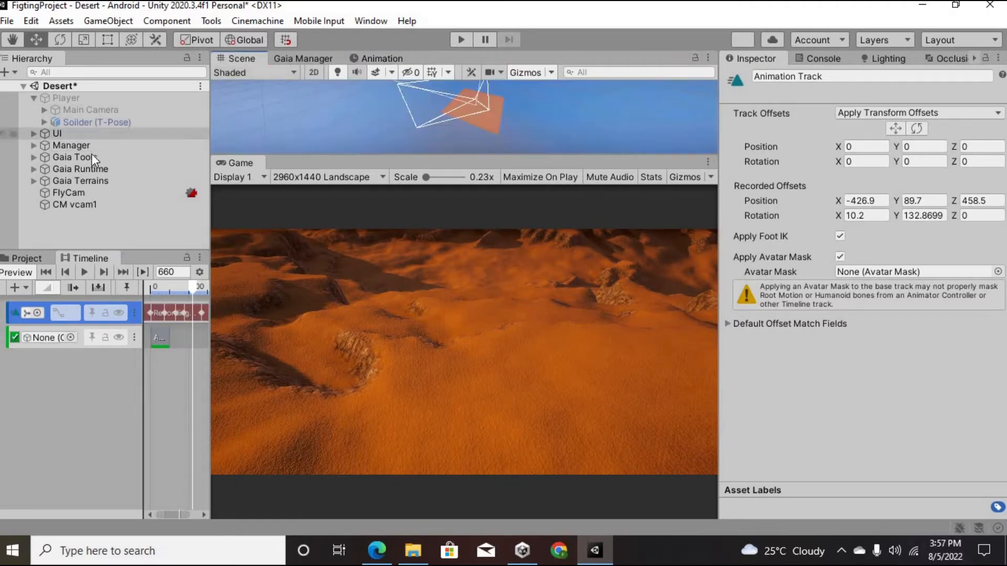
{"action": "left_click", "coordinate": [74, 194]}
{"action": "left_click", "coordinate": [73, 204]}
{"action": "left_click_drag", "start_coordinate": [837, 150], "coordinate": [106, 165]}
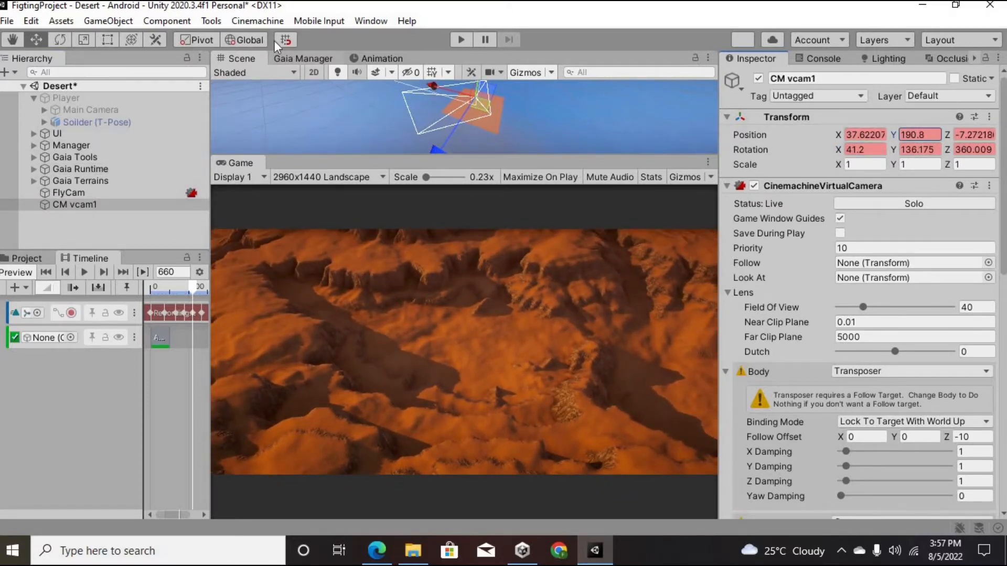
{"action": "left_click", "coordinate": [73, 312]}
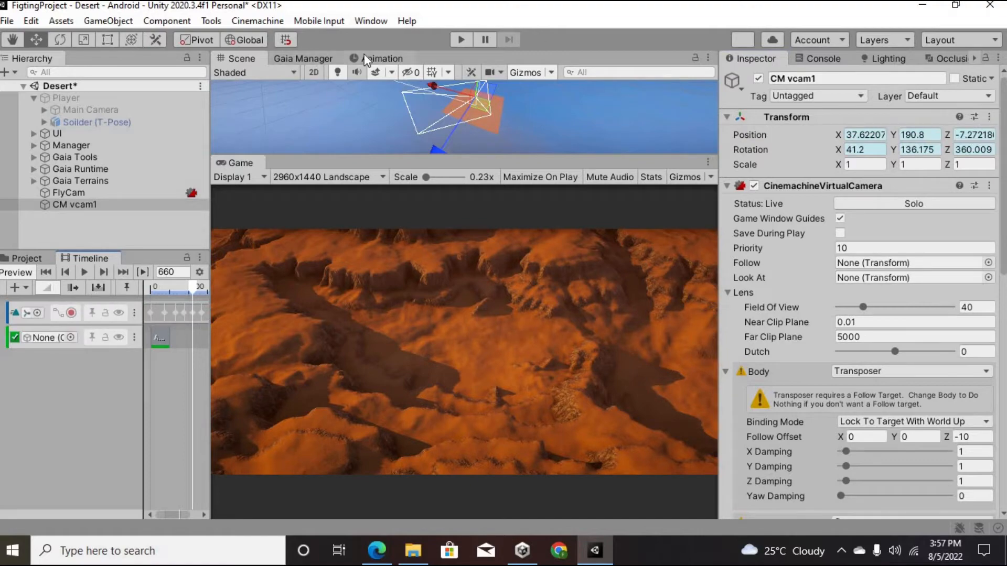
Play back the camera timeline and briefly show the rendering statistics over the Game view
{"action": "left_click", "coordinate": [84, 272]}
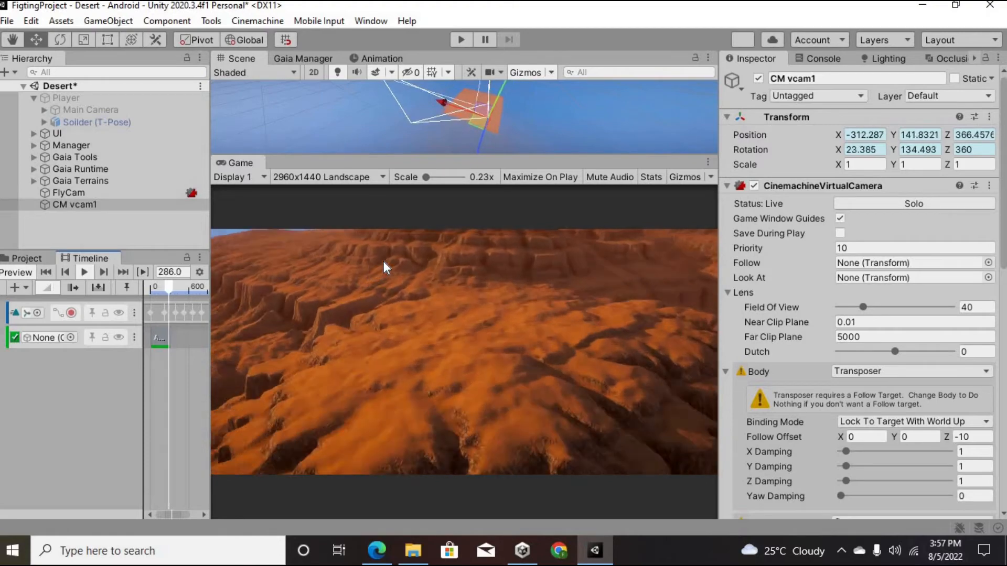
{"action": "left_click", "coordinate": [649, 178]}
{"action": "left_click", "coordinate": [650, 177]}
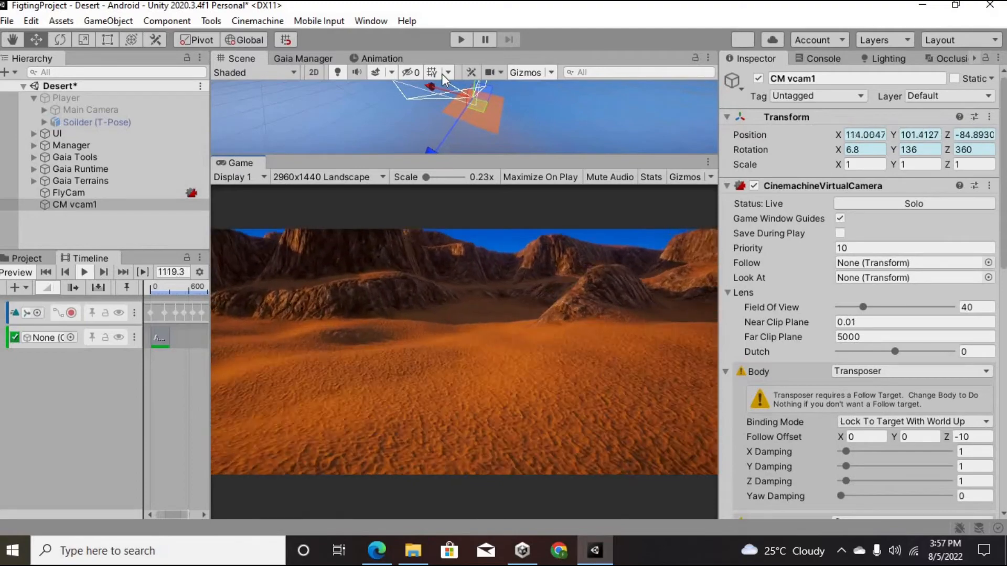
Spread the camera keyframes further apart in the Animation window, preview the timeline and save the scene
{"action": "left_click", "coordinate": [373, 57]}
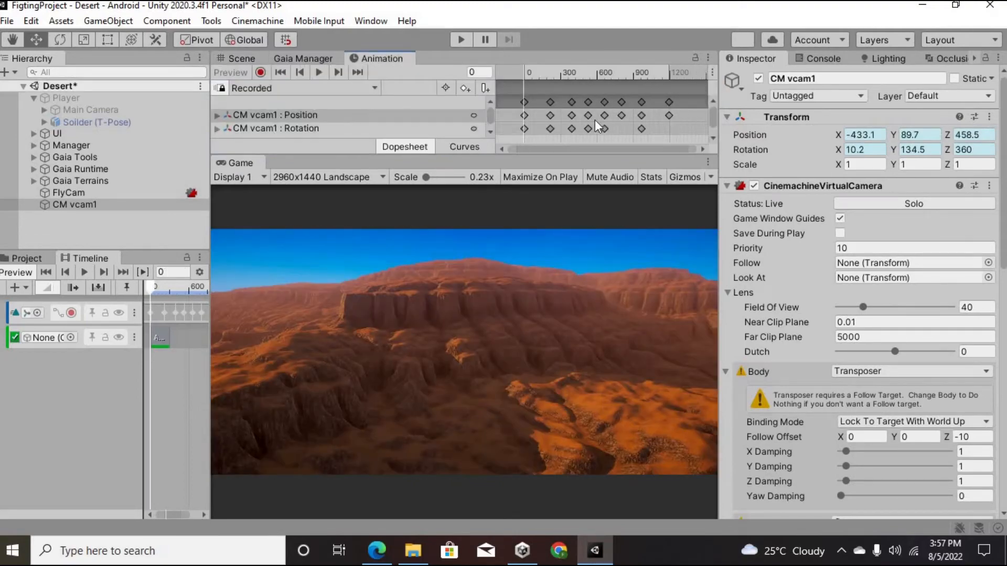
{"action": "left_click_drag", "start_coordinate": [638, 103], "coordinate": [560, 103]}
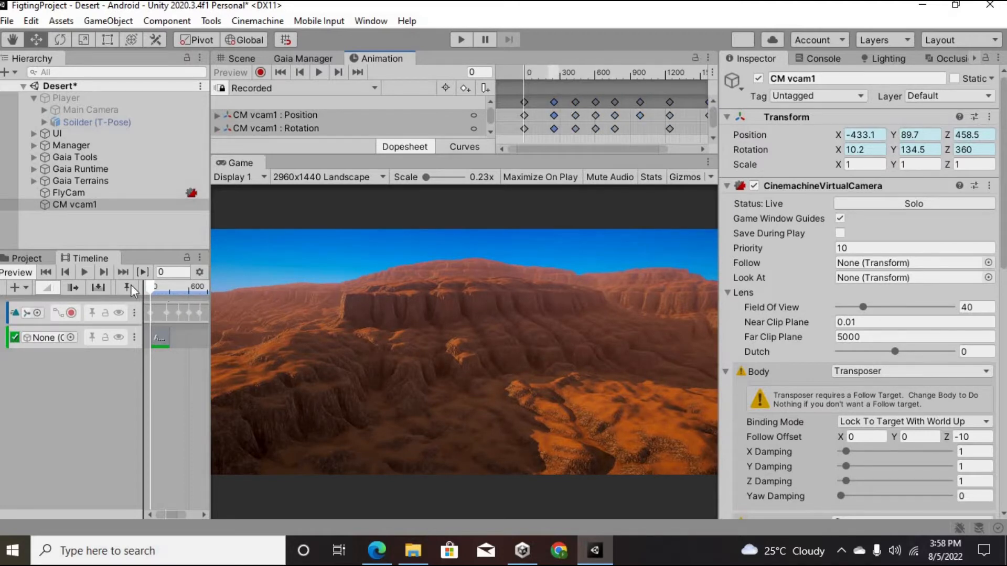
{"action": "left_click", "coordinate": [86, 271]}
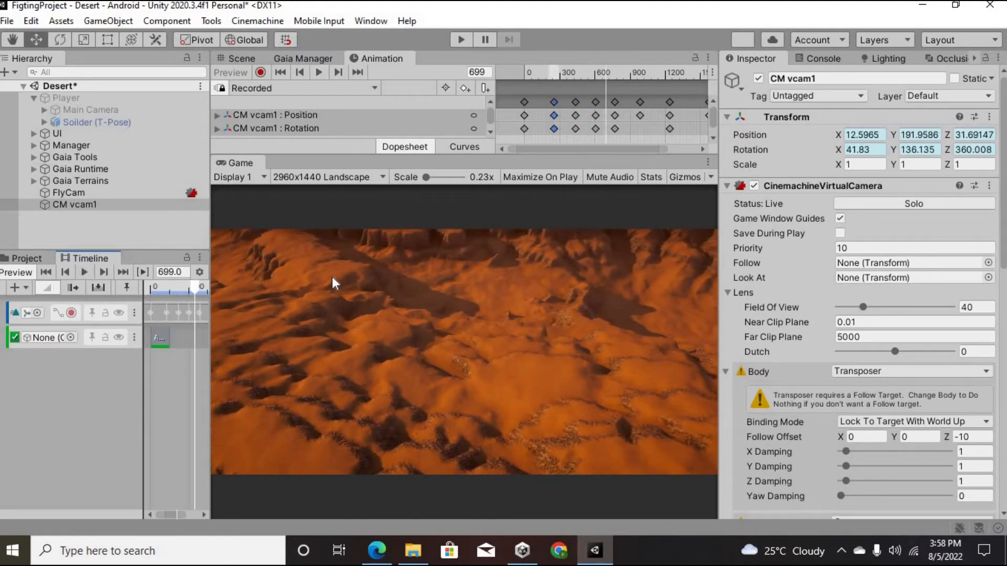
{"action": "key", "text": "ctrl+s"}
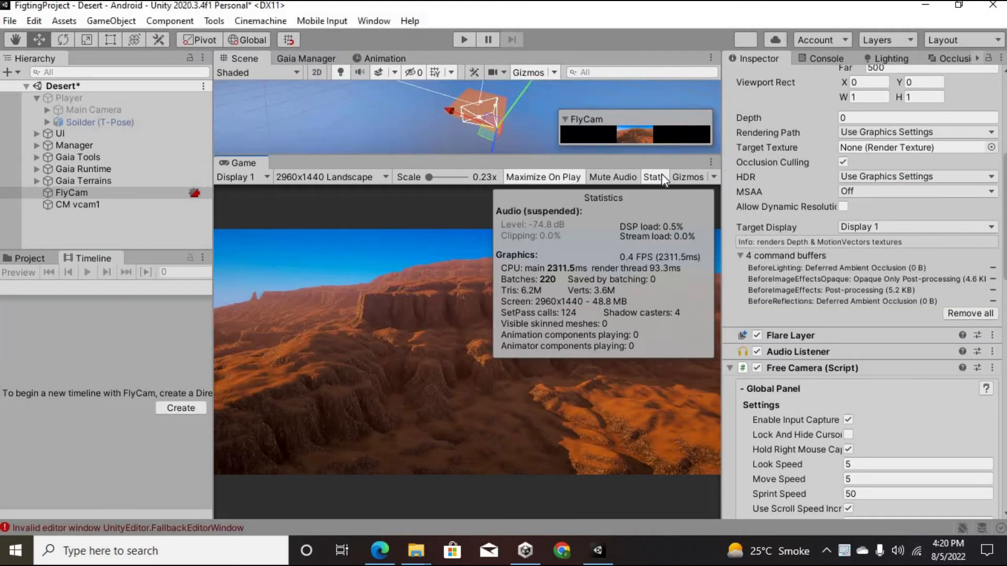
Hide the Game view statistics and set both Body and Aim of CM vcam1 to Do nothing
{"action": "left_click", "coordinate": [660, 177]}
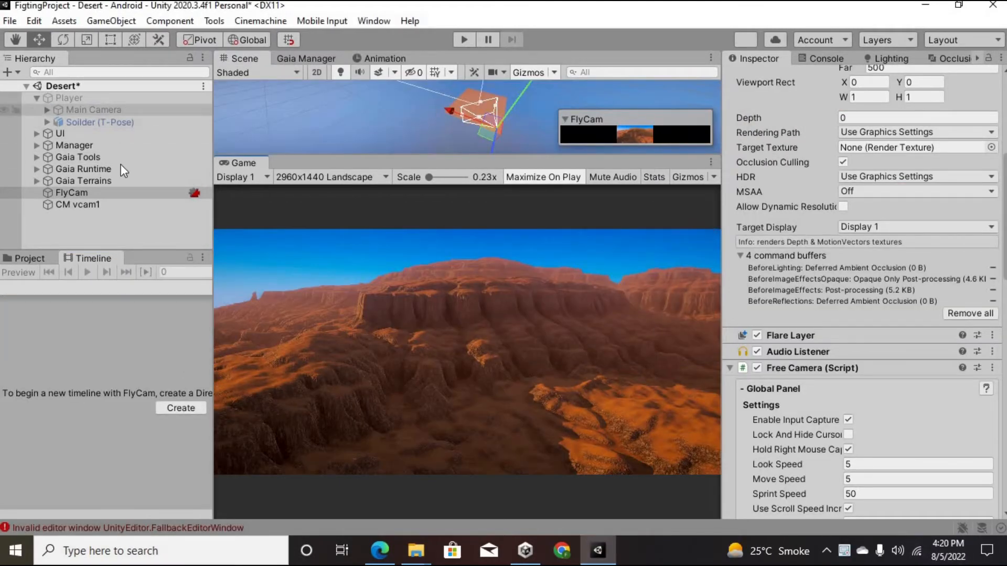
{"action": "left_click", "coordinate": [130, 201]}
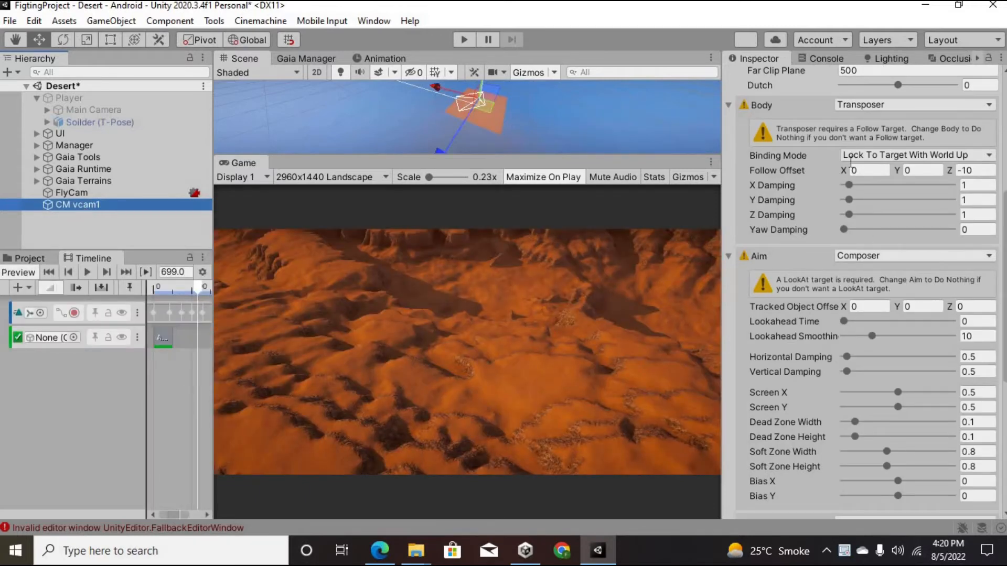
{"action": "scroll", "coordinate": [840, 265], "scroll_direction": "up", "scroll_amount": 5}
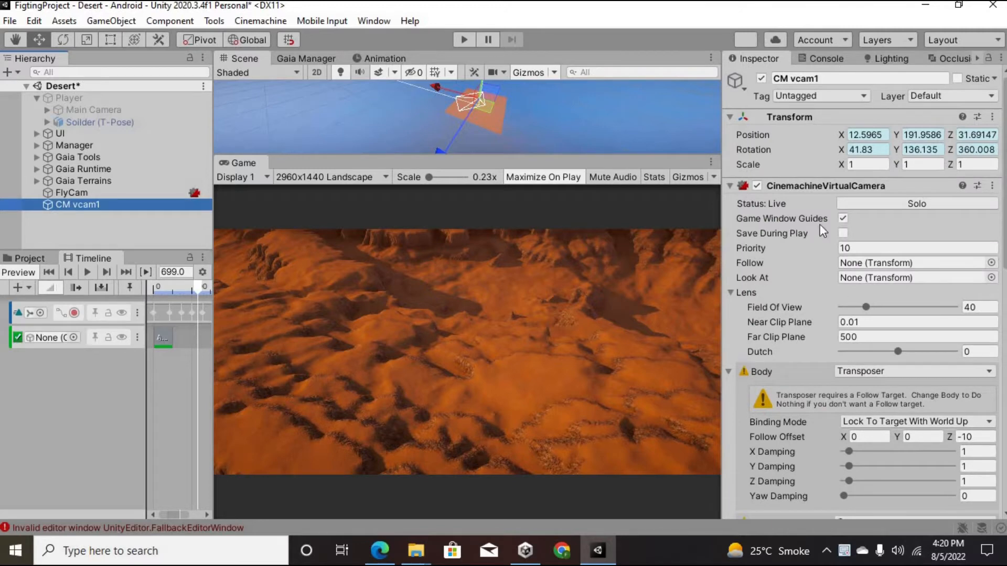
{"action": "scroll", "coordinate": [836, 370], "scroll_direction": "down", "scroll_amount": 1}
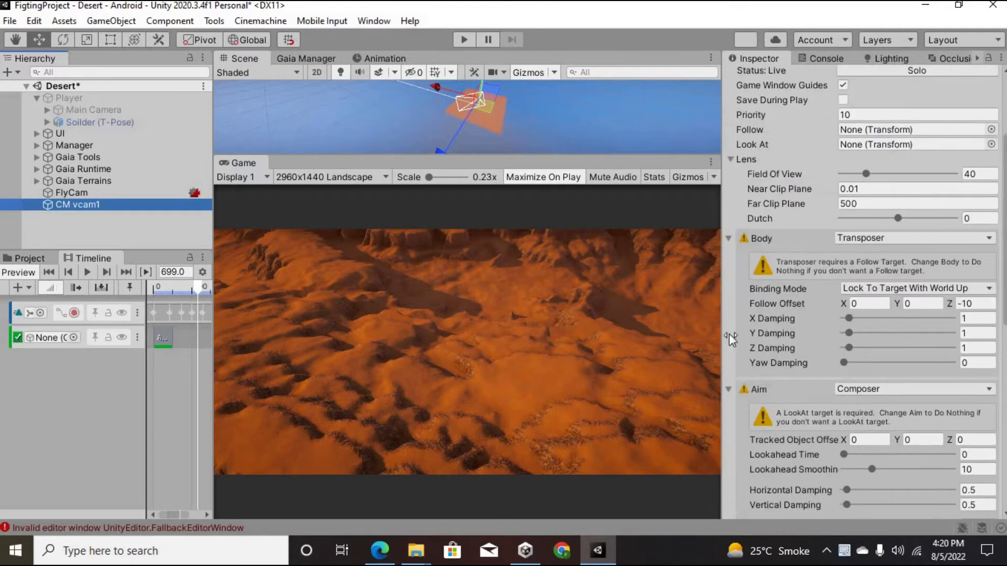
{"action": "left_click", "coordinate": [847, 238]}
{"action": "left_click", "coordinate": [856, 253]}
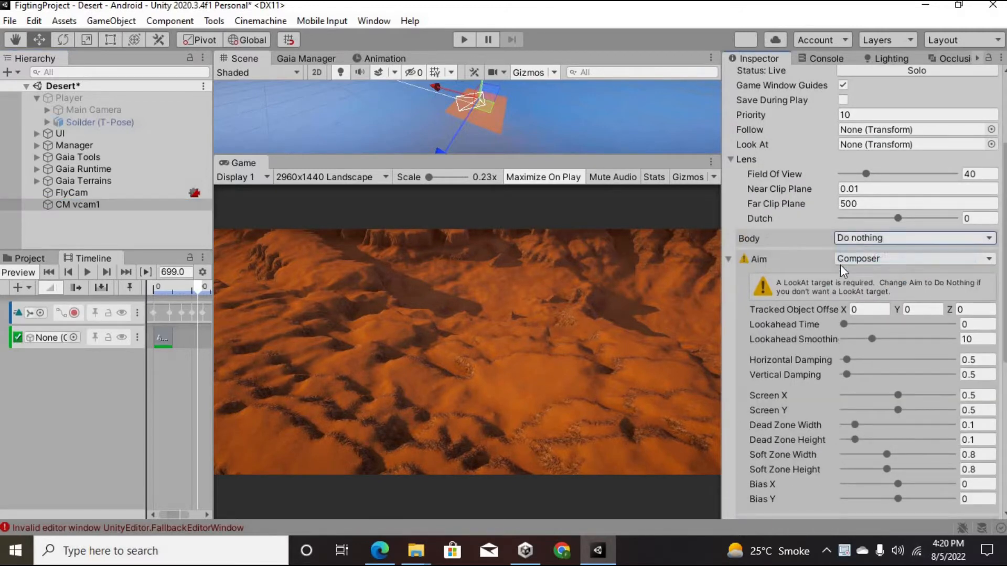
{"action": "left_click", "coordinate": [842, 266]}
{"action": "left_click", "coordinate": [857, 274]}
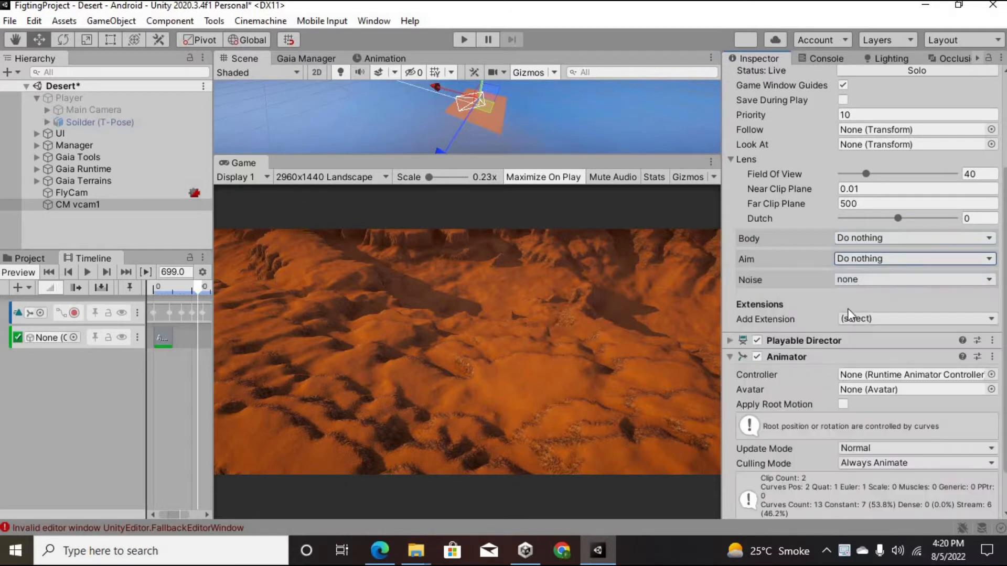
Create an empty object named TimeLine in the Desert scene and reset its transform
{"action": "left_click", "coordinate": [71, 193]}
{"action": "left_click", "coordinate": [78, 206]}
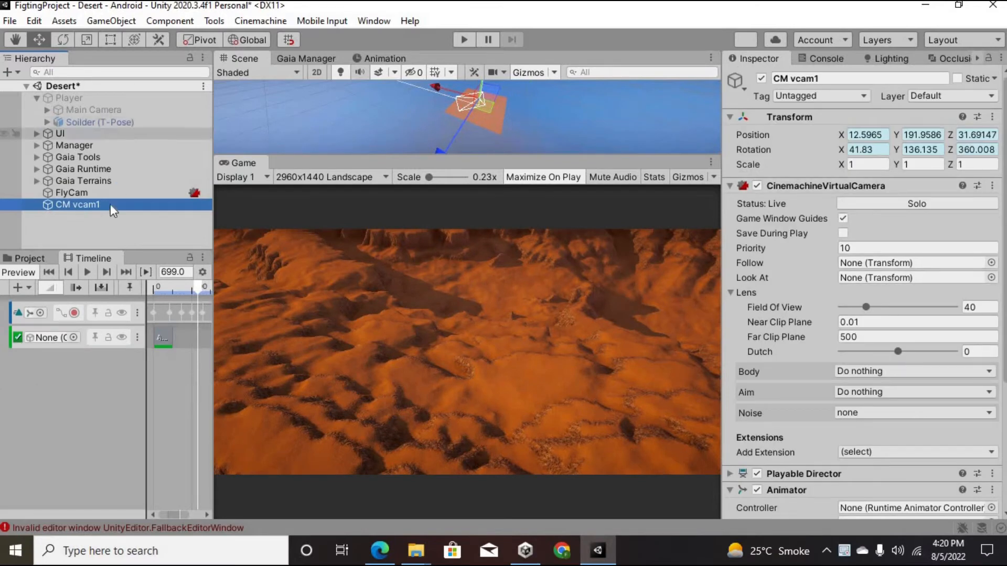
{"action": "right_click", "coordinate": [103, 223]}
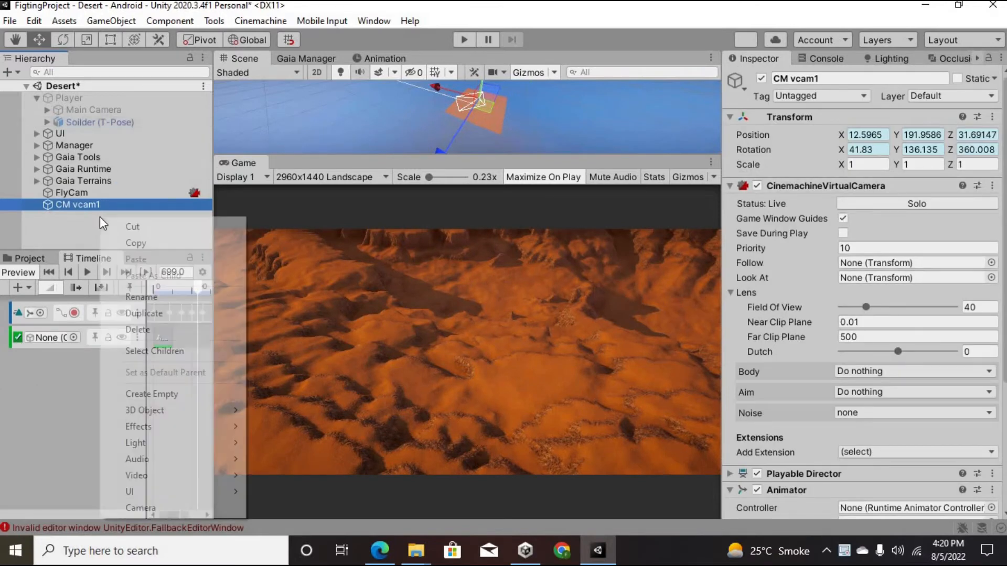
{"action": "left_click", "coordinate": [129, 394]}
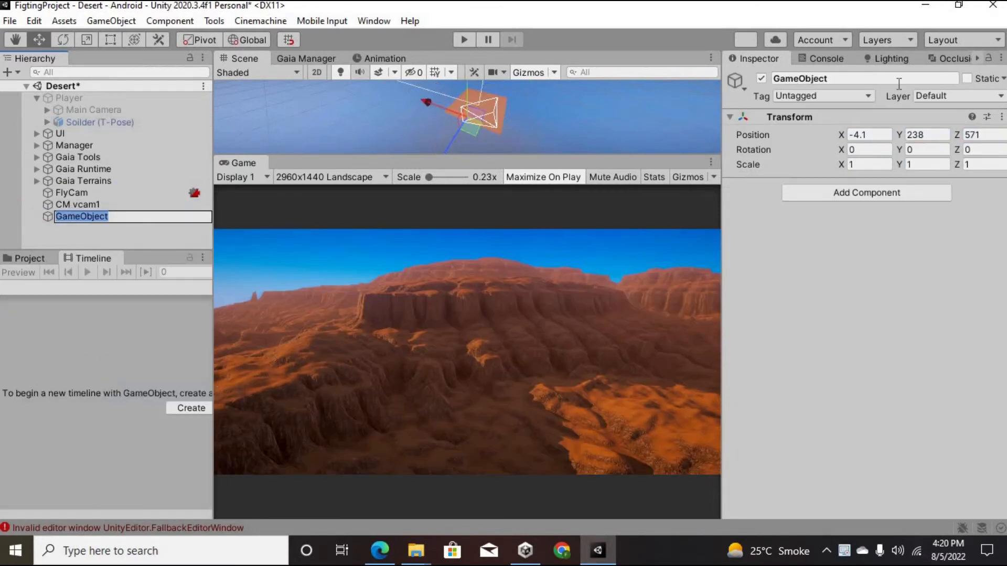
{"action": "left_click", "coordinate": [857, 78]}
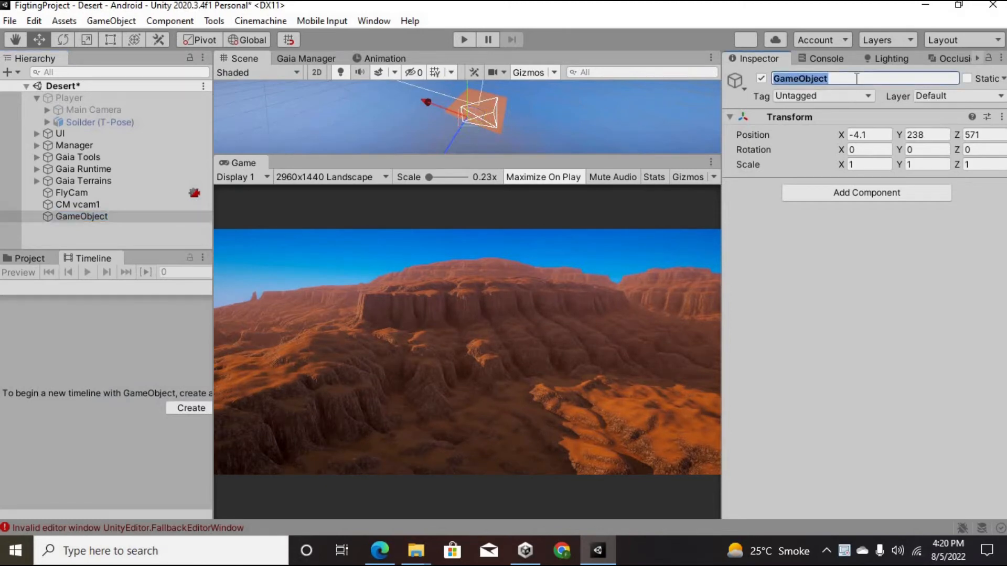
{"action": "type", "text": "TimeLine"}
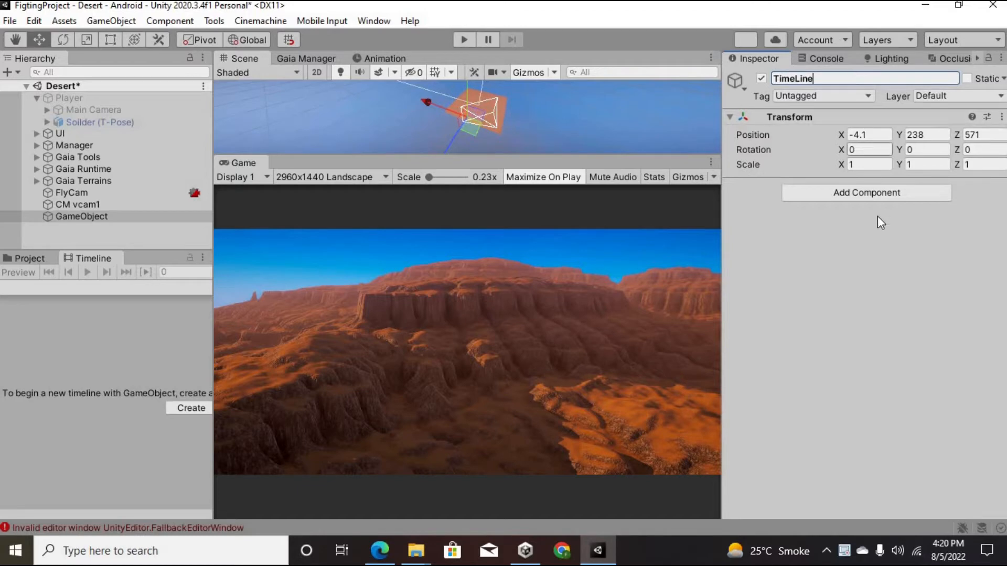
{"action": "left_click", "coordinate": [1001, 117]}
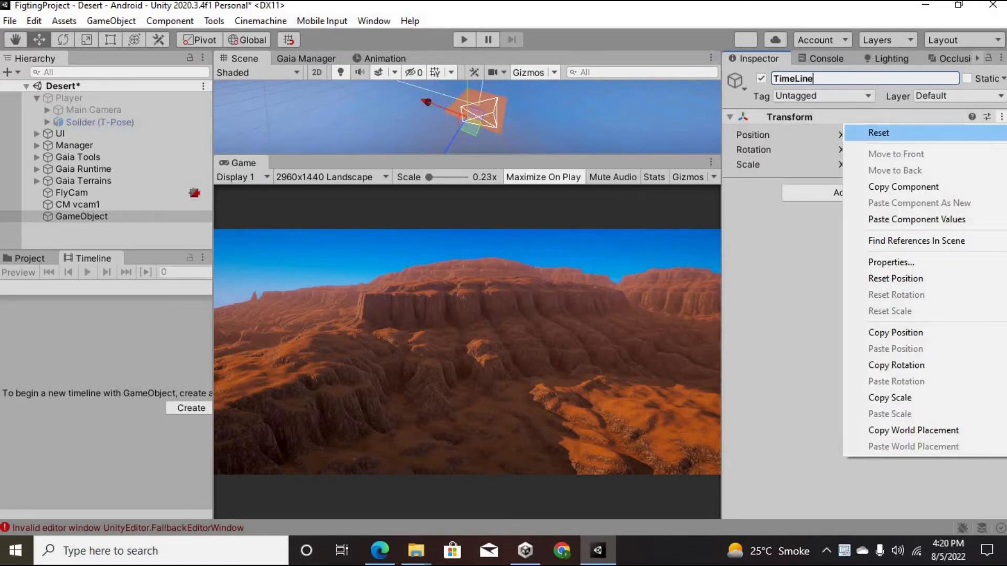
{"action": "left_click", "coordinate": [987, 134]}
Disable the Playable Director component on CM vcam1 while keeping its Animator enabled
{"action": "left_click", "coordinate": [79, 204]}
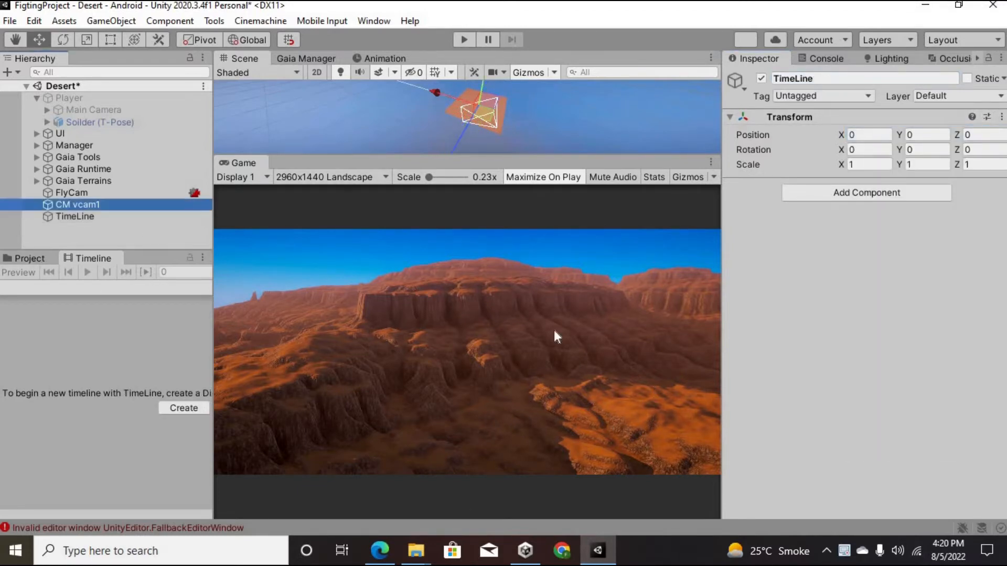
{"action": "scroll", "coordinate": [873, 304], "scroll_direction": "down", "scroll_amount": 5}
{"action": "left_click", "coordinate": [757, 291]}
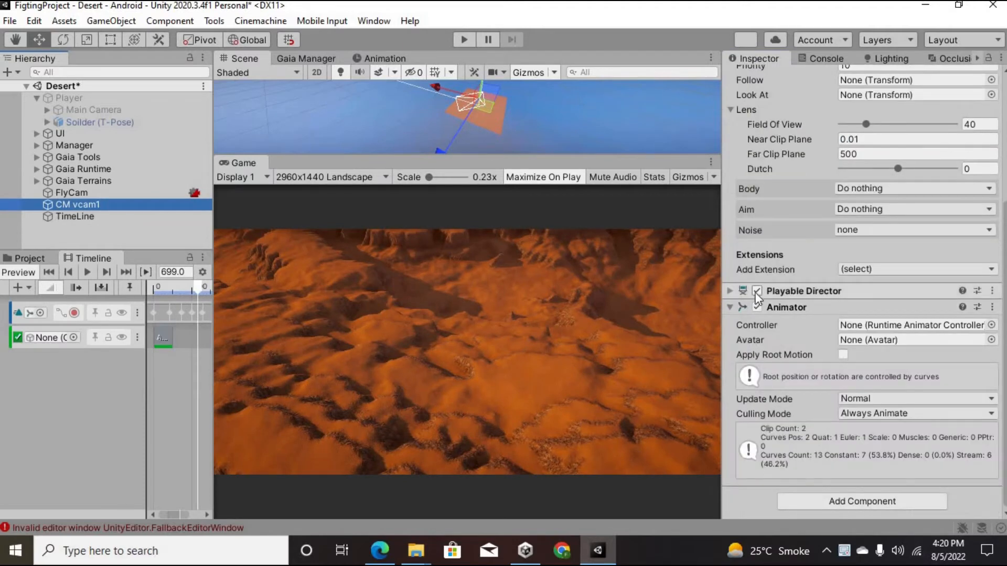
{"action": "left_click", "coordinate": [757, 307]}
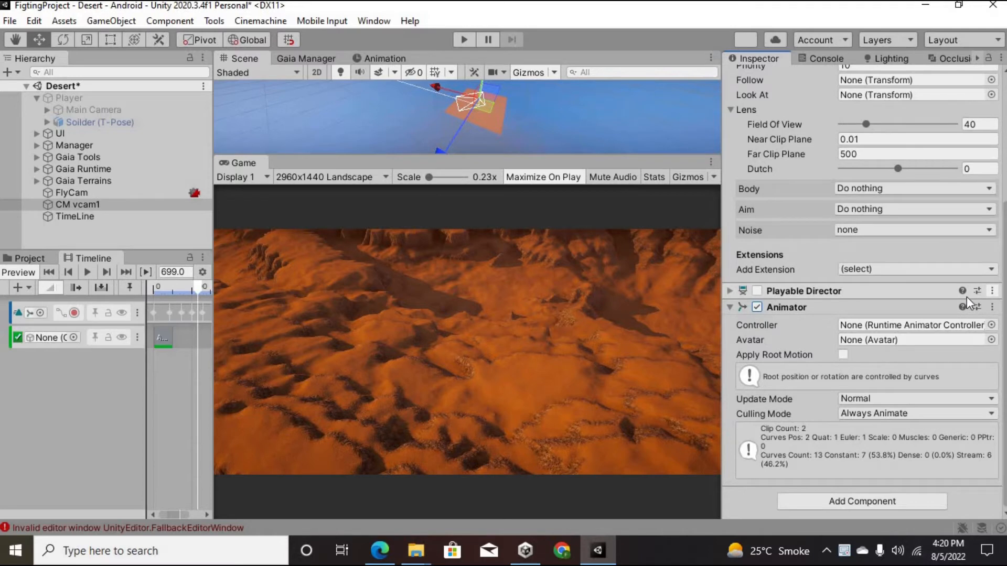
Copy the Playable Director component from CM vcam1 and paste it as a new component on TimeLine
{"action": "left_click", "coordinate": [991, 291]}
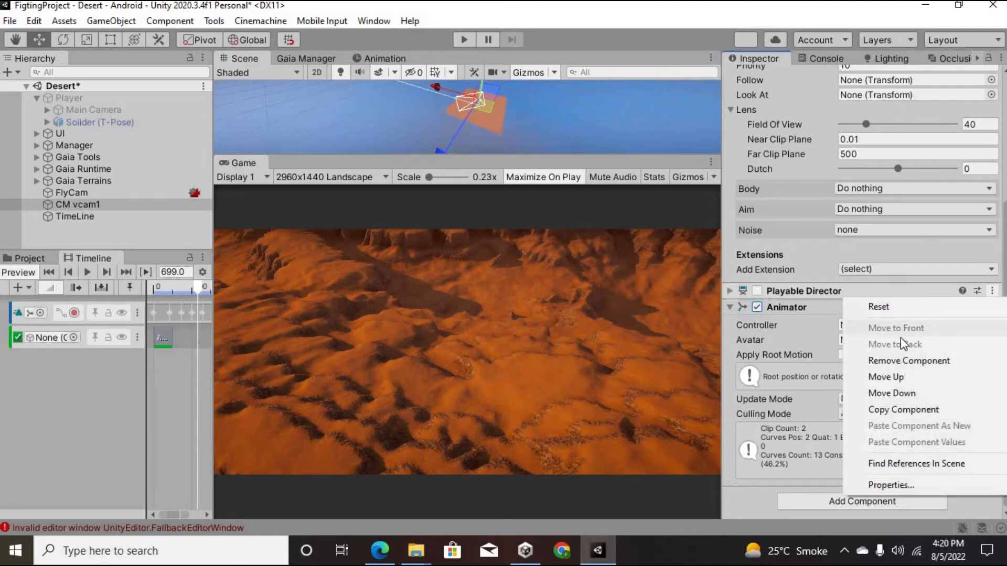
{"action": "left_click", "coordinate": [903, 409]}
{"action": "left_click", "coordinate": [73, 215]}
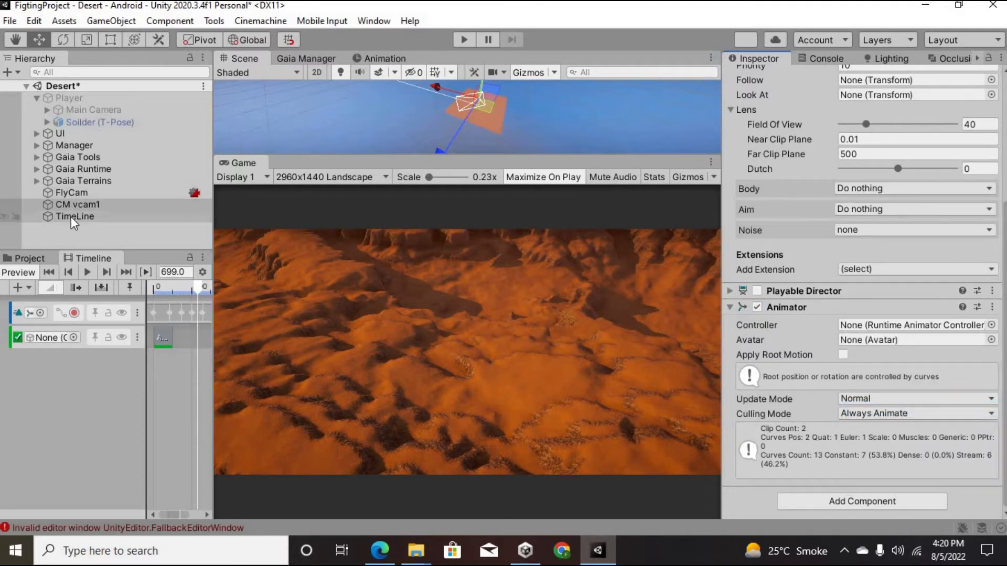
{"action": "left_click", "coordinate": [1001, 117]}
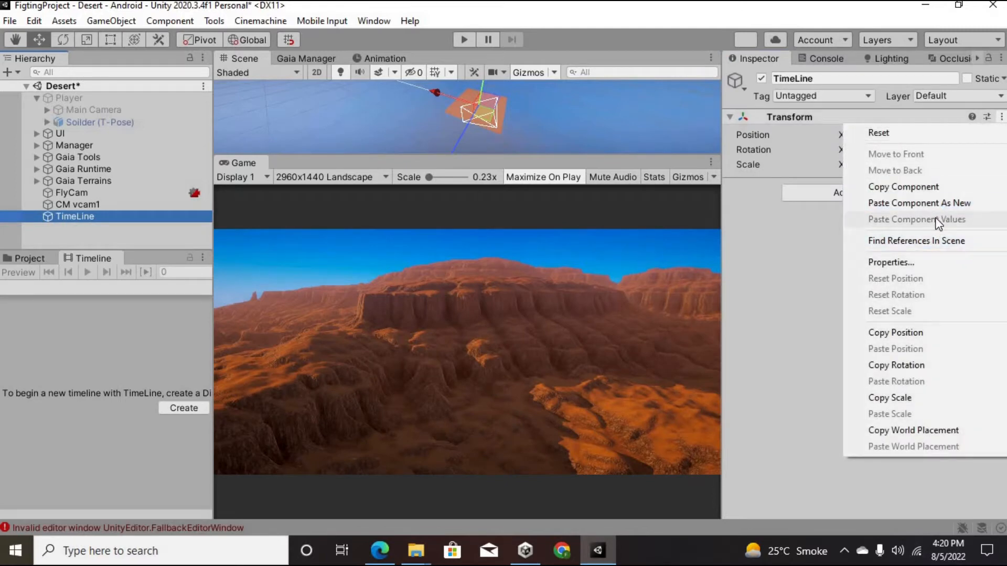
{"action": "left_click", "coordinate": [938, 203]}
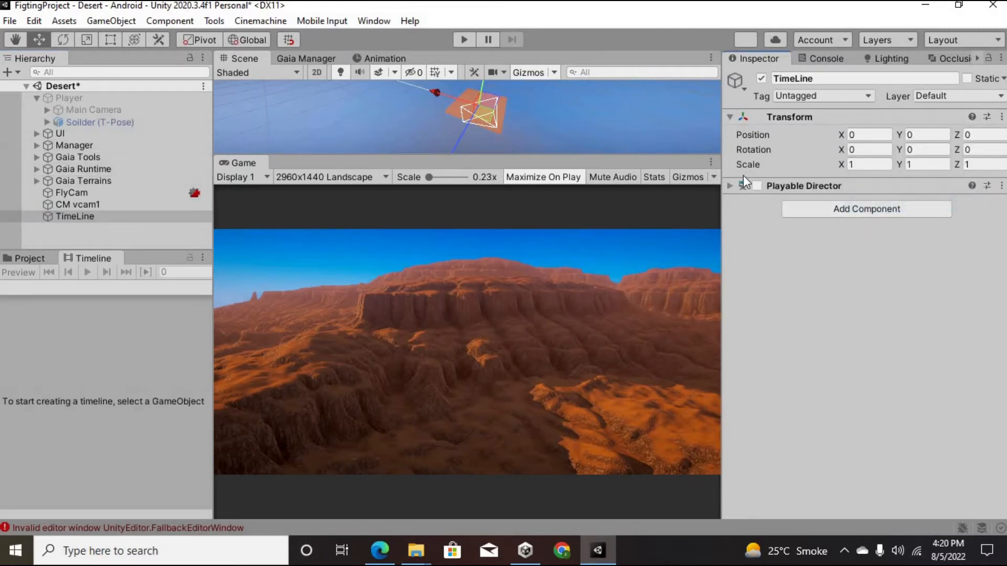
Enable the Playable Director on TimeLine, expand its settings and reselect CM vcam1
{"action": "left_click", "coordinate": [757, 186]}
{"action": "left_click", "coordinate": [730, 187]}
{"action": "left_click", "coordinate": [64, 216]}
{"action": "left_click", "coordinate": [74, 204]}
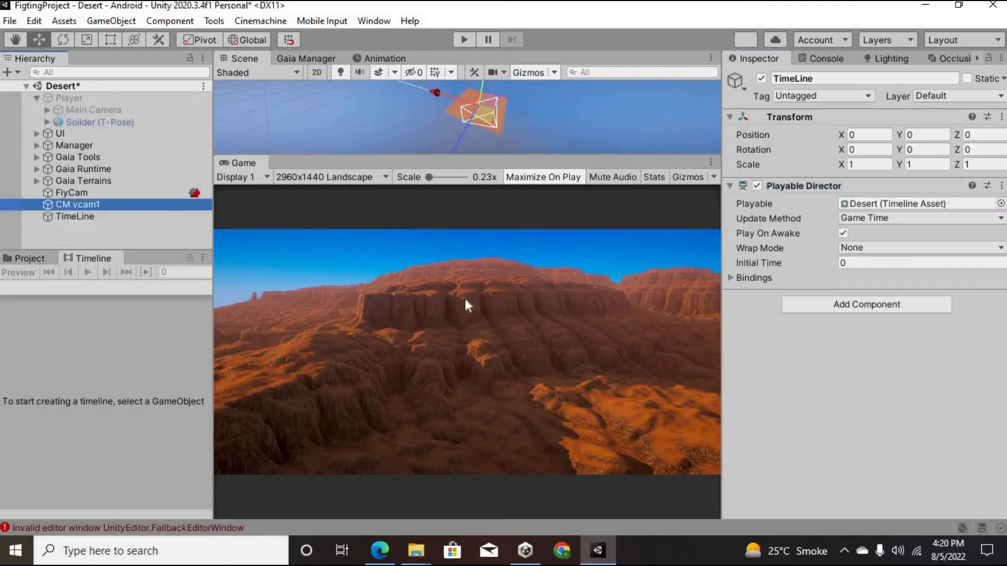
Copy the Animator component from CM vcam1 and paste it as a new component on TimeLine
{"action": "scroll", "coordinate": [874, 360], "scroll_direction": "down", "scroll_amount": 5}
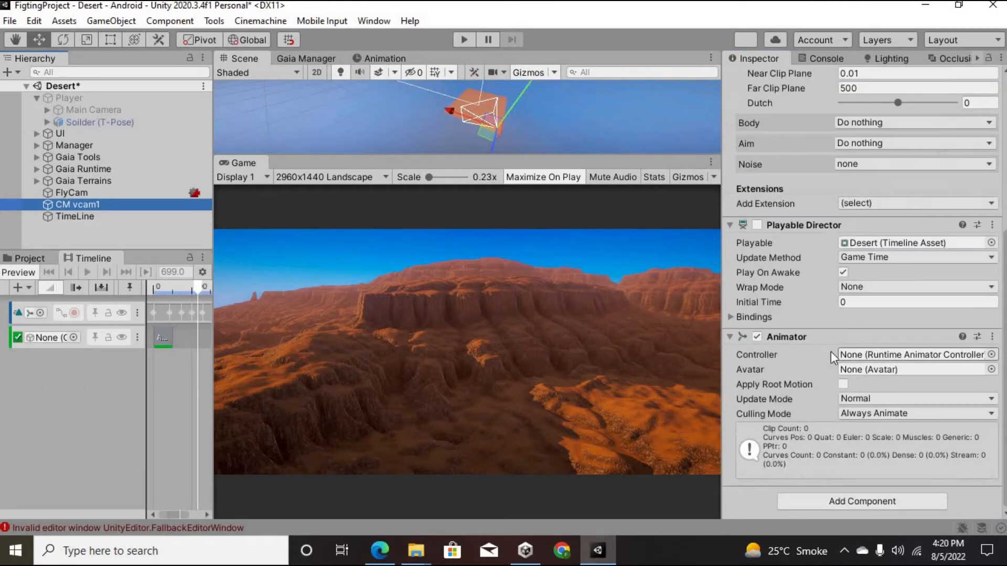
{"action": "left_click", "coordinate": [992, 338]}
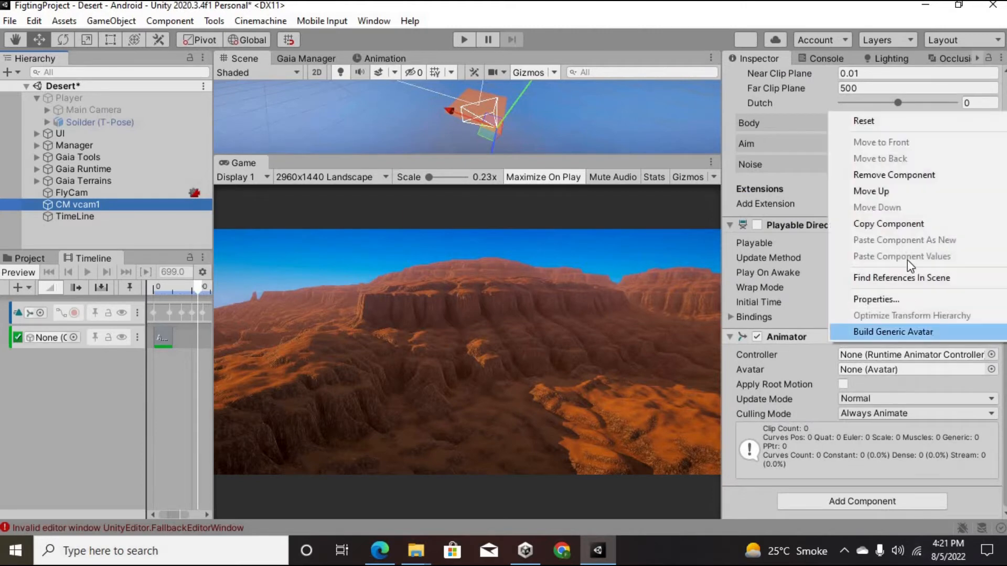
{"action": "left_click", "coordinate": [914, 223]}
{"action": "left_click", "coordinate": [52, 216]}
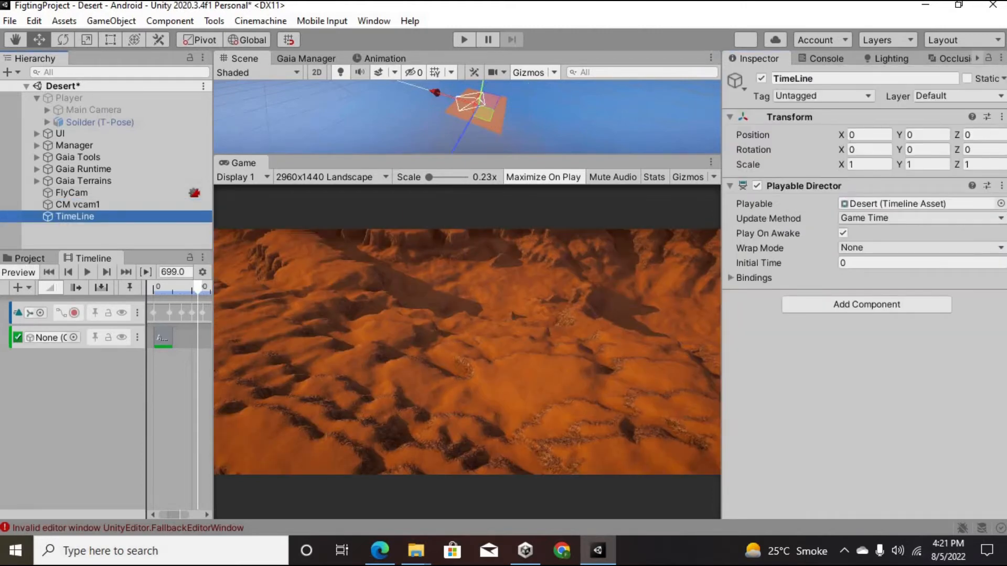
{"action": "left_click", "coordinate": [1002, 187]}
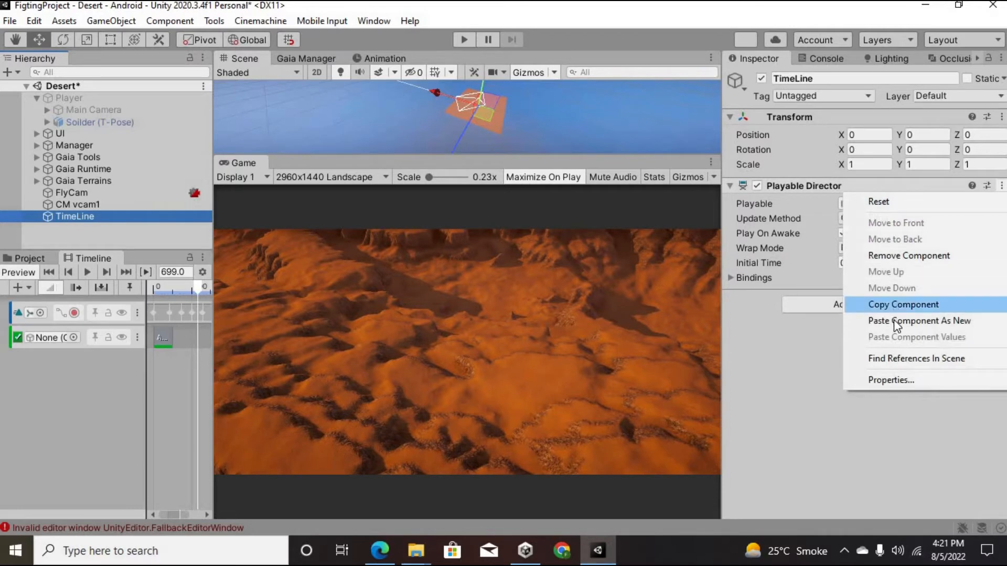
{"action": "left_click", "coordinate": [892, 321]}
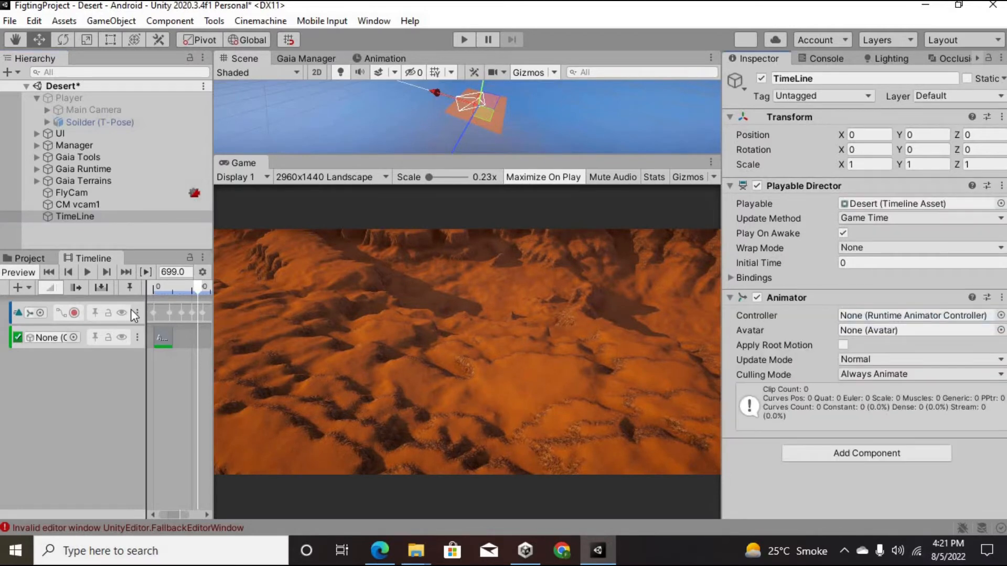
Remove the disabled Playable Director component from CM vcam1, keeping its Animator
{"action": "left_click", "coordinate": [58, 205]}
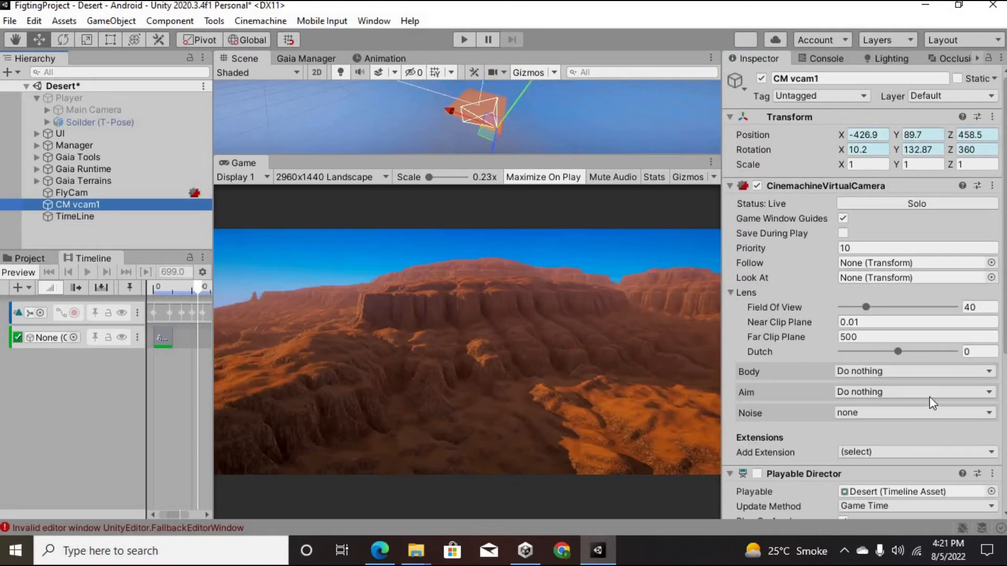
{"action": "scroll", "coordinate": [932, 402], "scroll_direction": "down", "scroll_amount": 5}
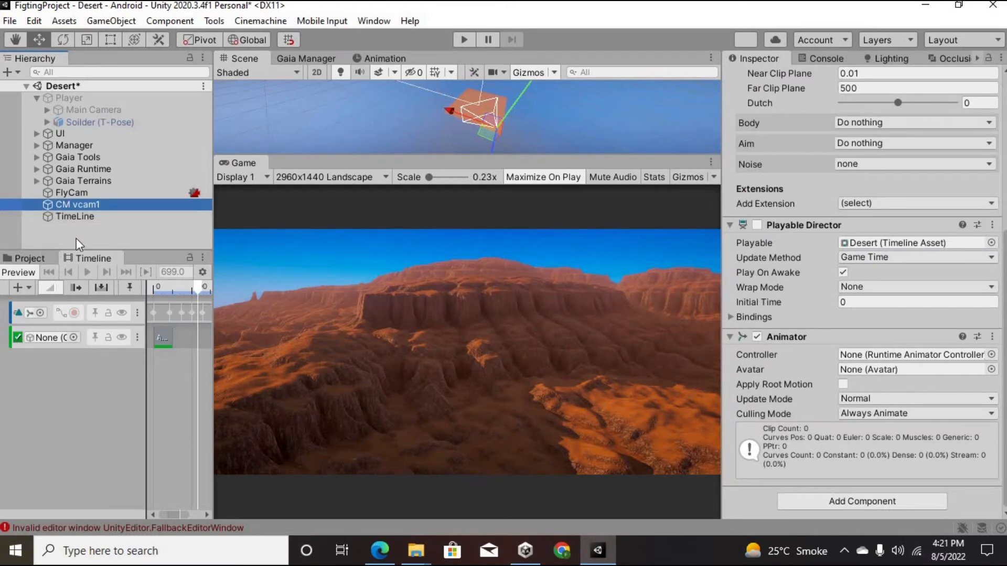
{"action": "left_click", "coordinate": [77, 217]}
{"action": "left_click", "coordinate": [27, 316]}
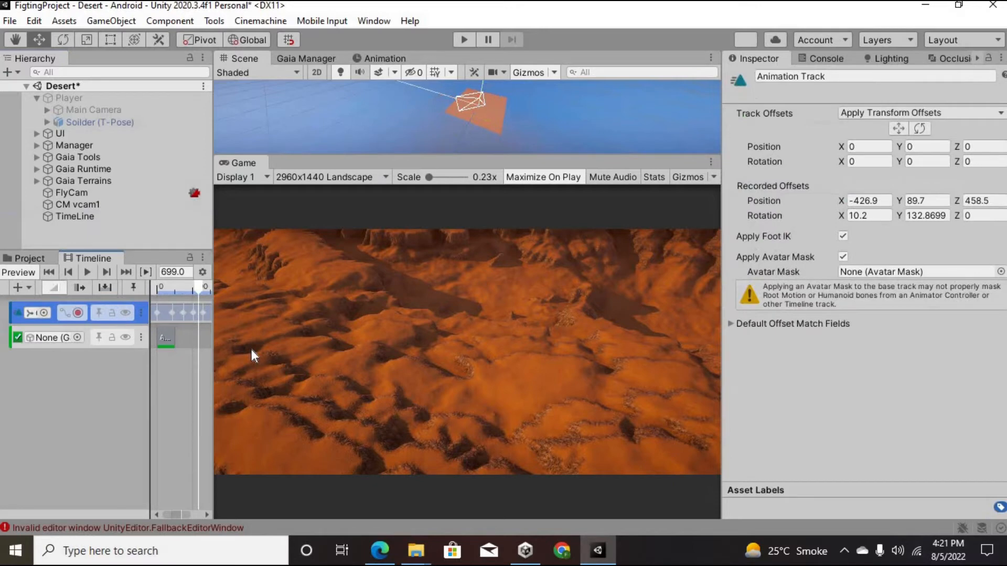
{"action": "left_click", "coordinate": [87, 203]}
{"action": "scroll", "coordinate": [865, 326], "scroll_direction": "down", "scroll_amount": 5}
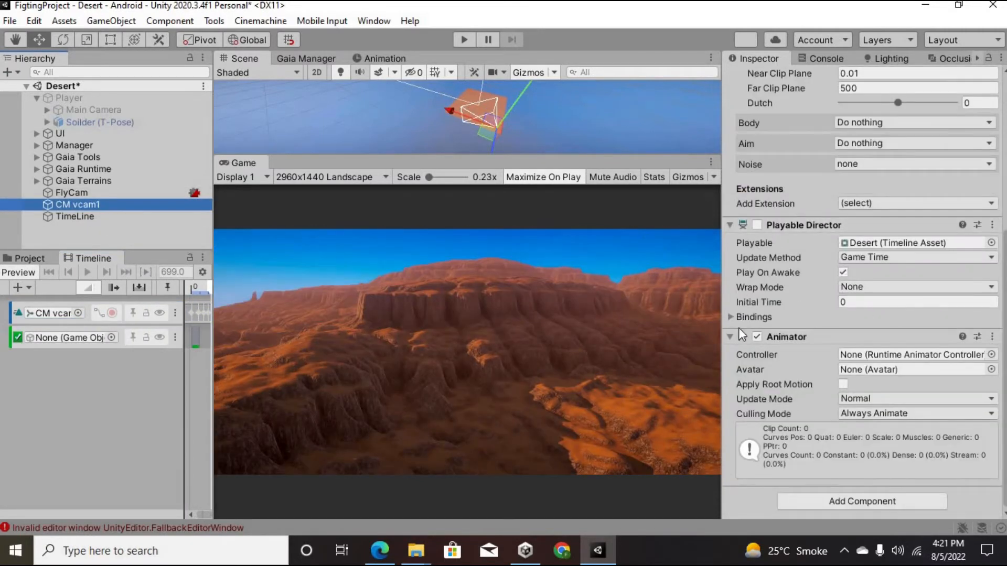
{"action": "left_click", "coordinate": [992, 224]}
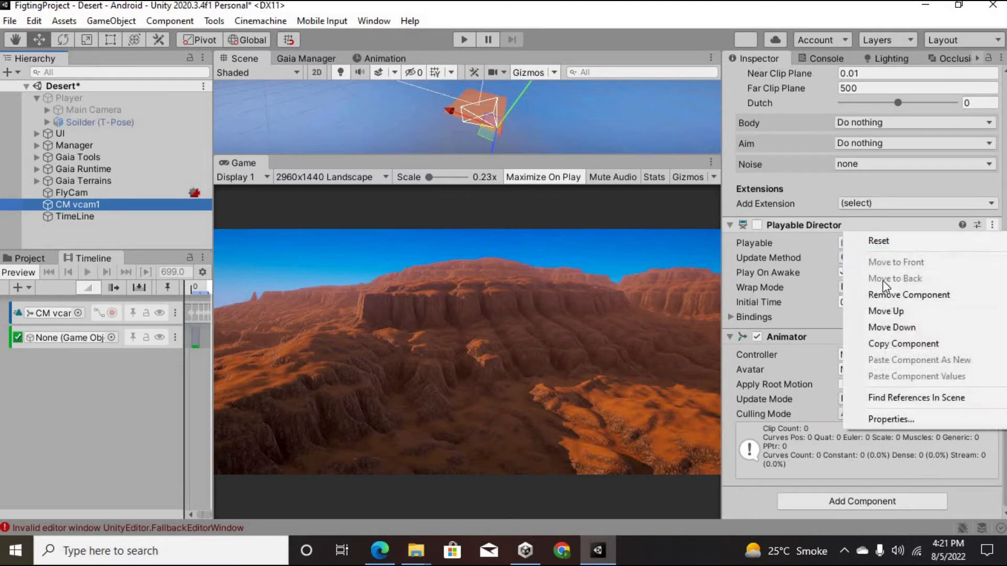
{"action": "left_click", "coordinate": [885, 294]}
{"action": "scroll", "coordinate": [855, 329], "scroll_direction": "up", "scroll_amount": 3}
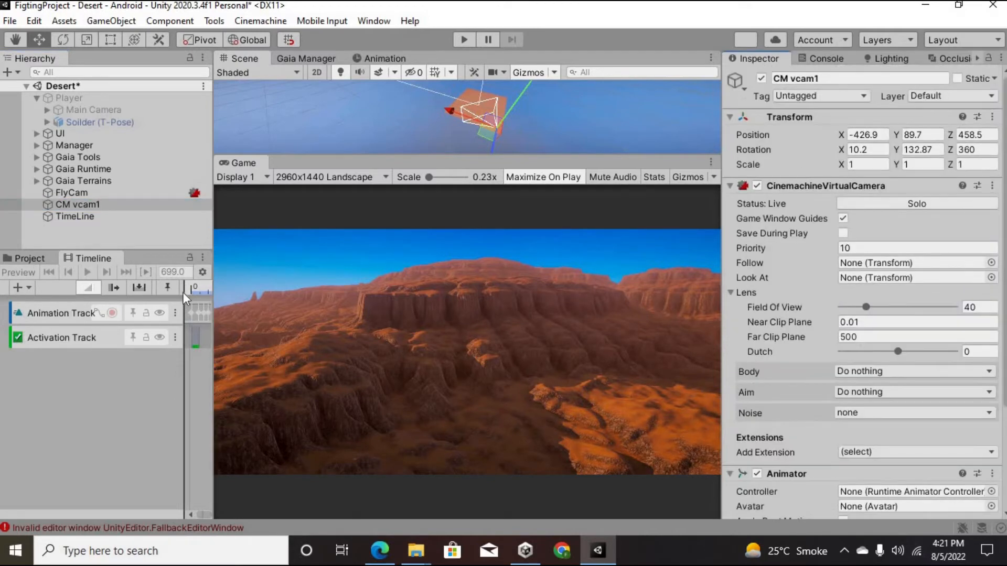
Play the timeline preview from the TimeLine object and bind CM vcam1 to the empty Activation Track
{"action": "left_click", "coordinate": [76, 215]}
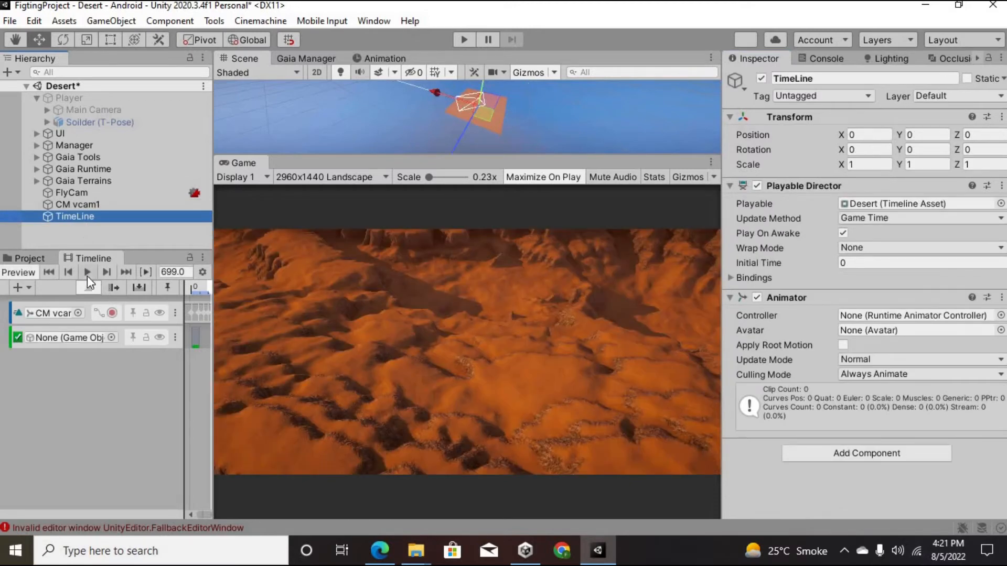
{"action": "left_click", "coordinate": [87, 276]}
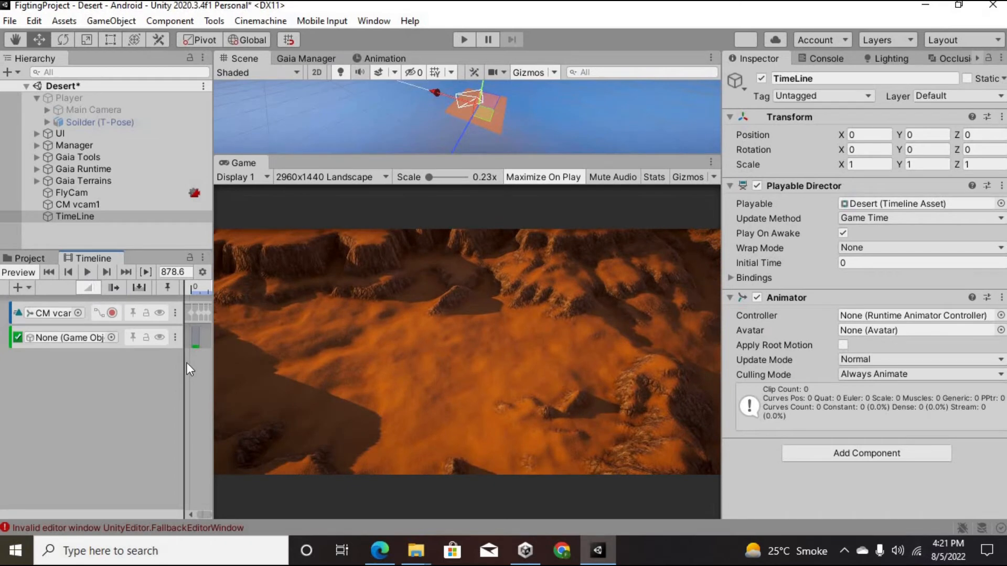
{"action": "left_click_drag", "start_coordinate": [184, 362], "coordinate": [146, 362]}
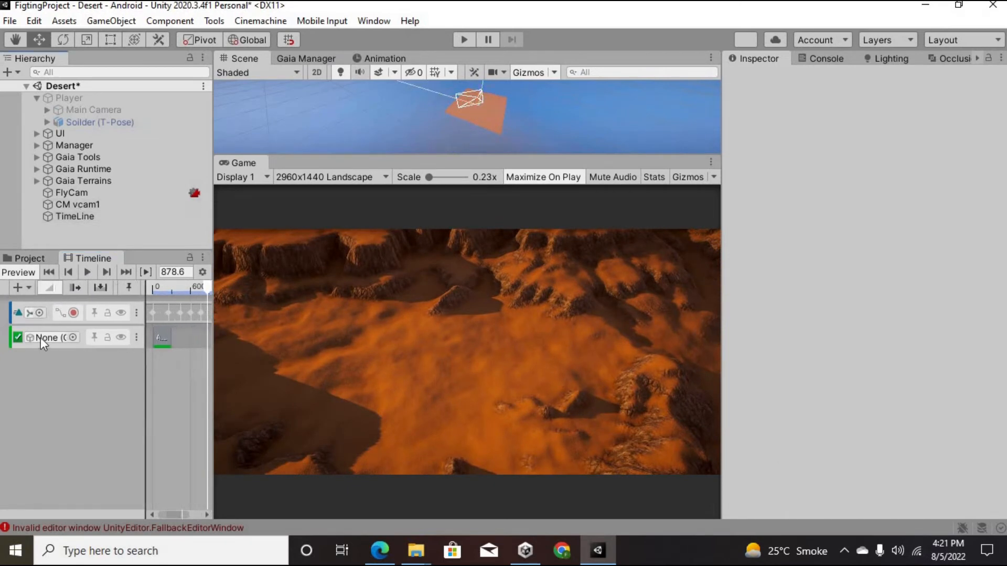
{"action": "left_click_drag", "start_coordinate": [79, 204], "coordinate": [47, 338]}
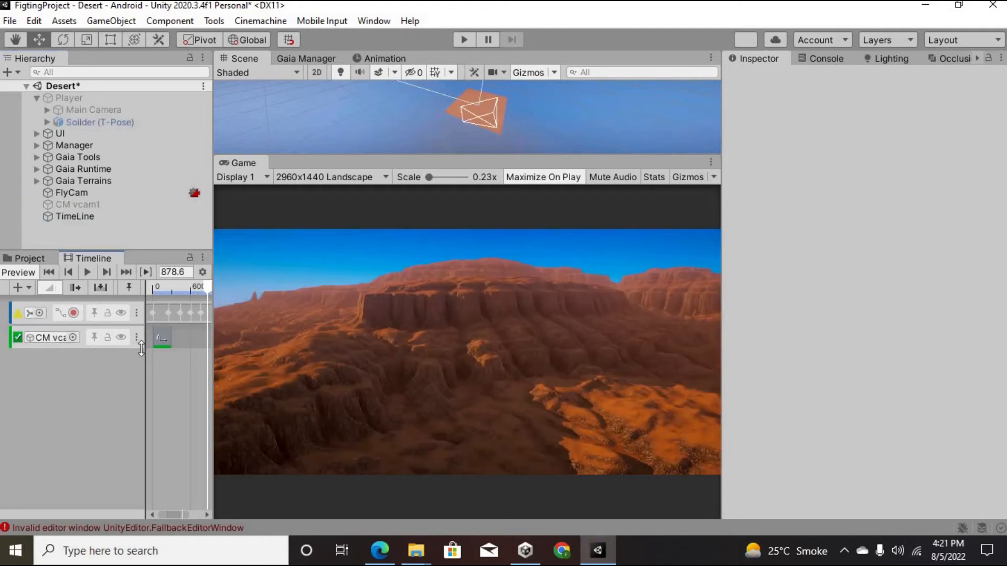
Widen the Timeline area and convert CM vcam1's recorded Animation Track to a clip track
{"action": "right_click", "coordinate": [170, 311]}
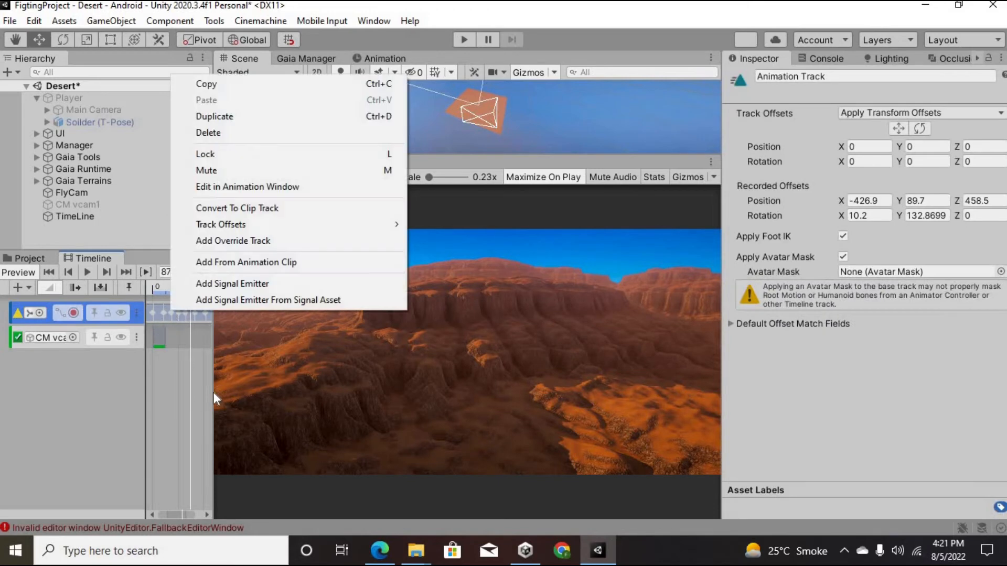
{"action": "left_click", "coordinate": [213, 393]}
{"action": "left_click_drag", "start_coordinate": [213, 395], "coordinate": [278, 404]}
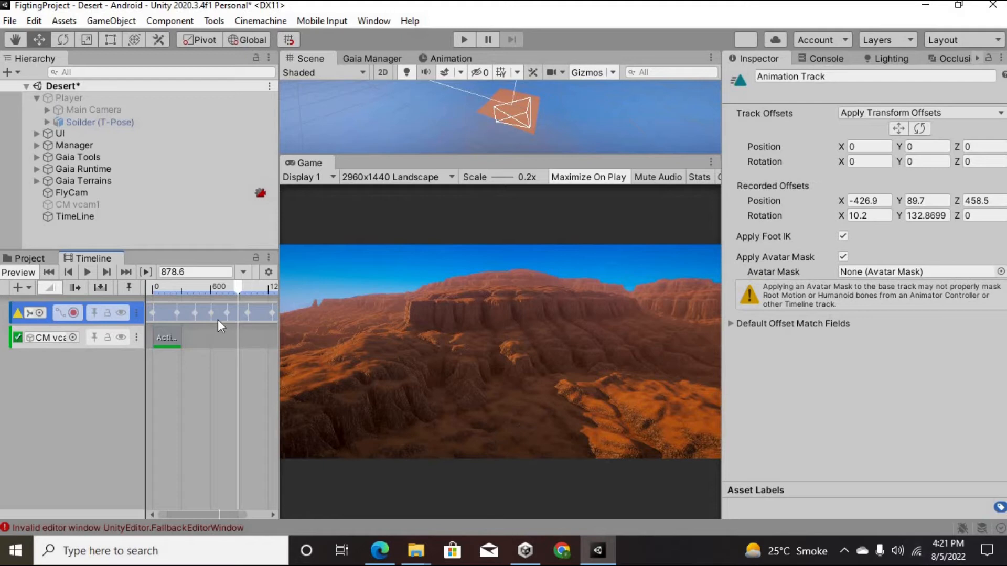
{"action": "right_click", "coordinate": [218, 320]}
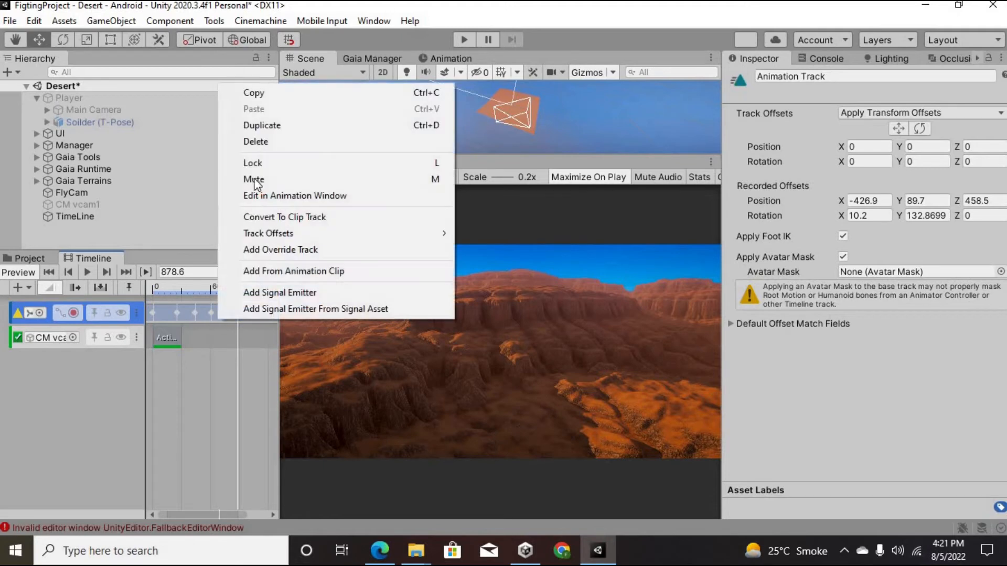
{"action": "left_click", "coordinate": [282, 218]}
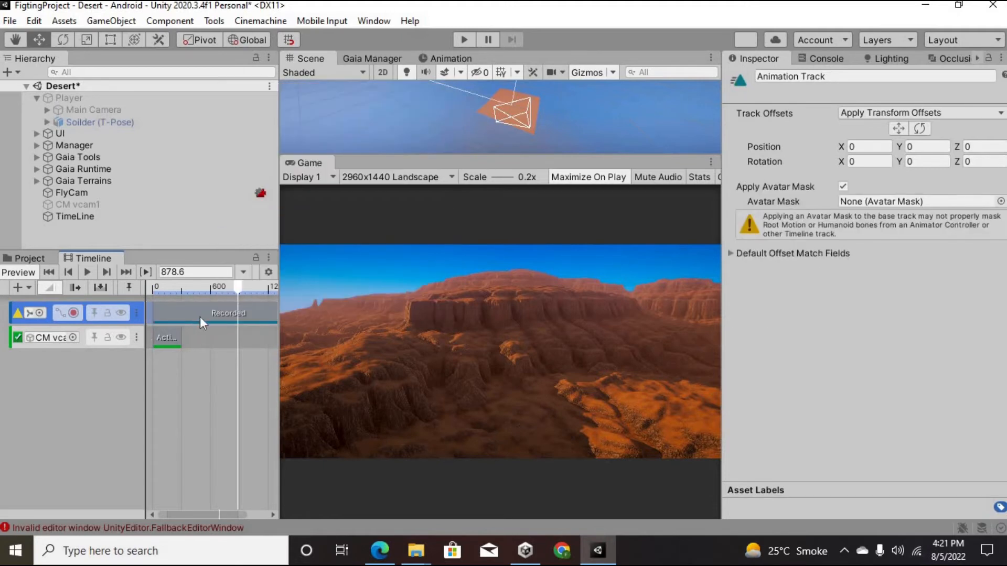
Extend the Active clip on the Activation Track so it ends together with the Recorded clip
{"action": "scroll", "coordinate": [200, 316], "scroll_direction": "down", "scroll_amount": 3}
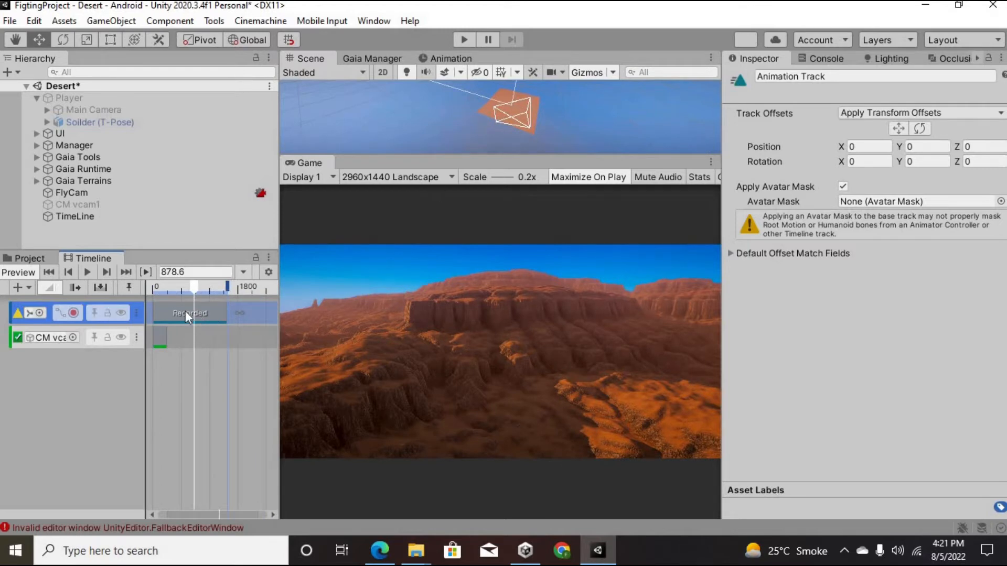
{"action": "left_click", "coordinate": [185, 313]}
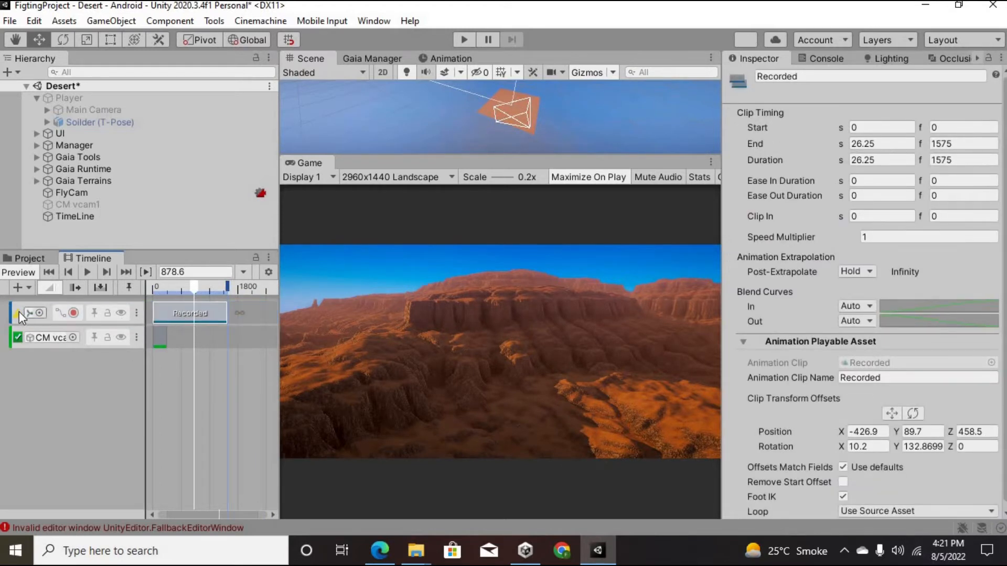
{"action": "mouse_move", "coordinate": [16, 313]}
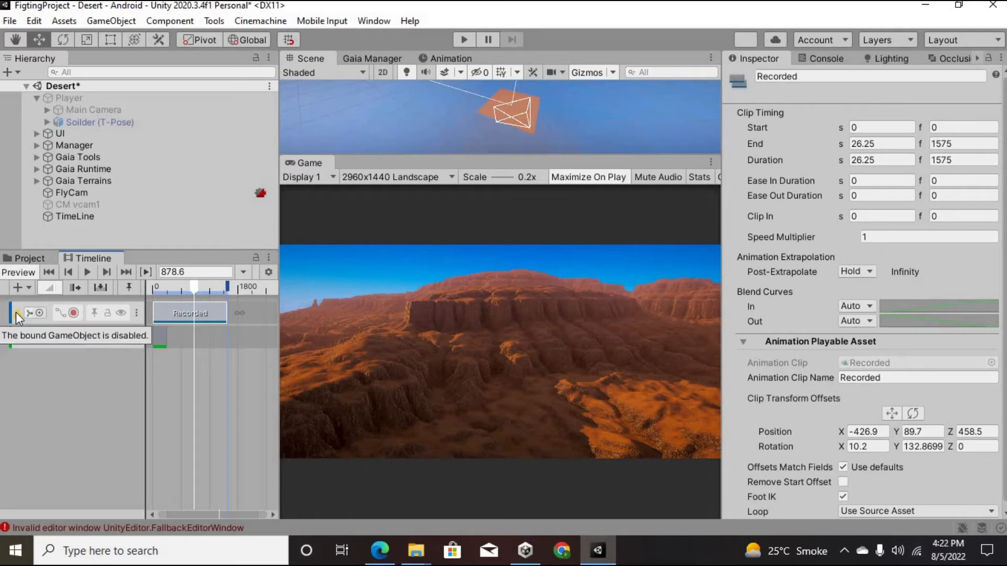
{"action": "left_click_drag", "start_coordinate": [166, 335], "coordinate": [227, 336]}
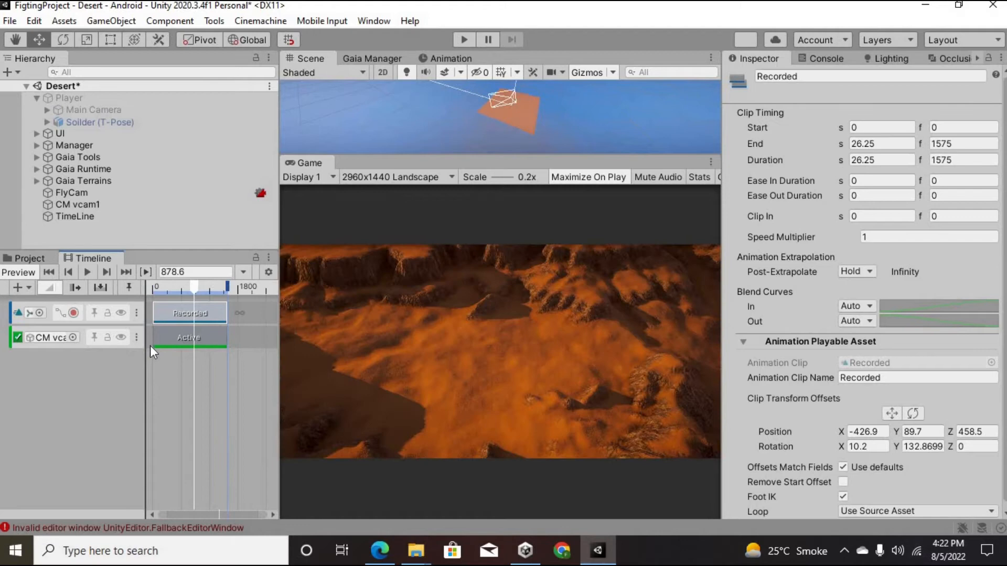
{"action": "left_click", "coordinate": [48, 388]}
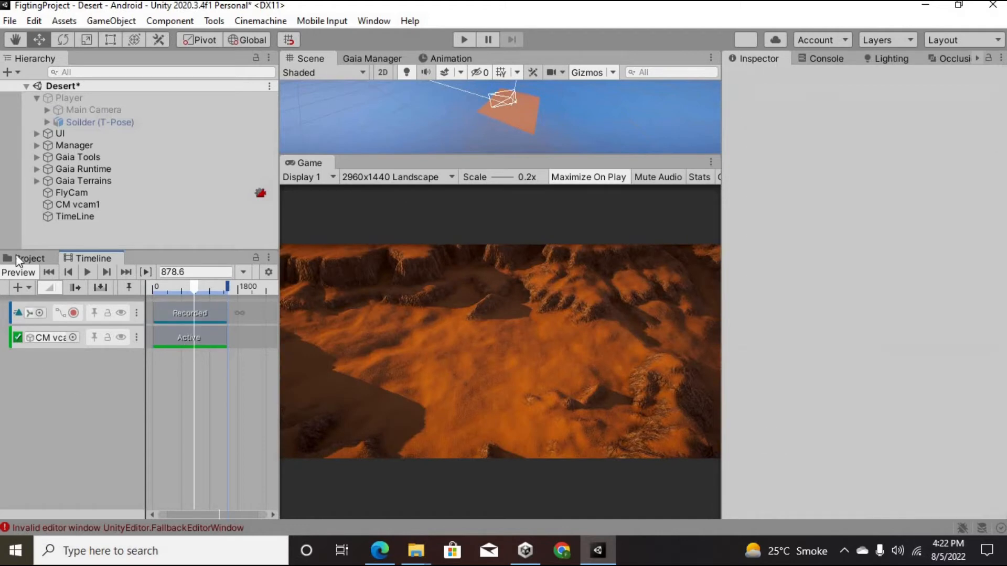
Create a second Cinemachine virtual camera, CM vcam2, and place it directly below CM vcam1 in the Hierarchy
{"action": "left_click", "coordinate": [25, 287]}
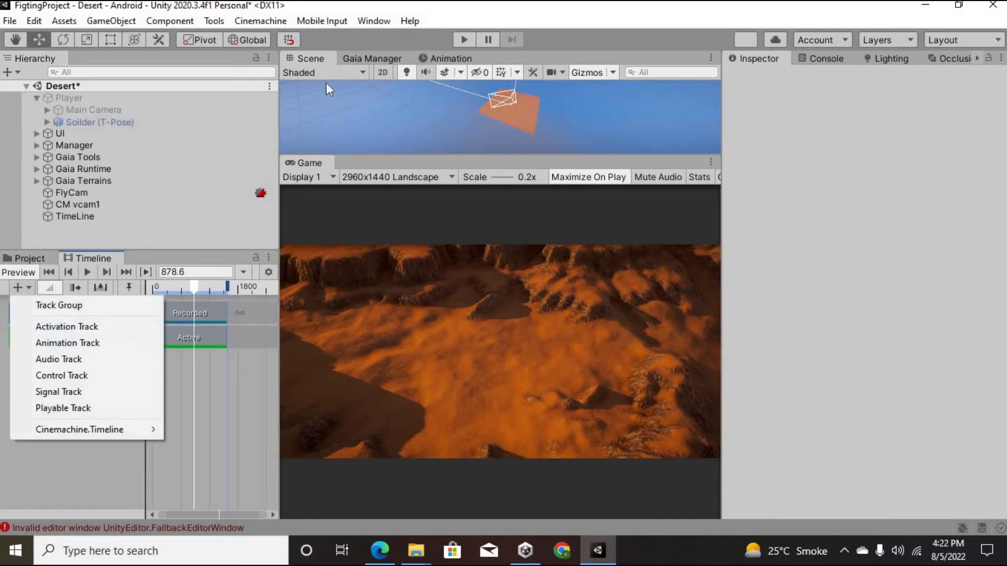
{"action": "left_click", "coordinate": [261, 21]}
{"action": "left_click", "coordinate": [278, 37]}
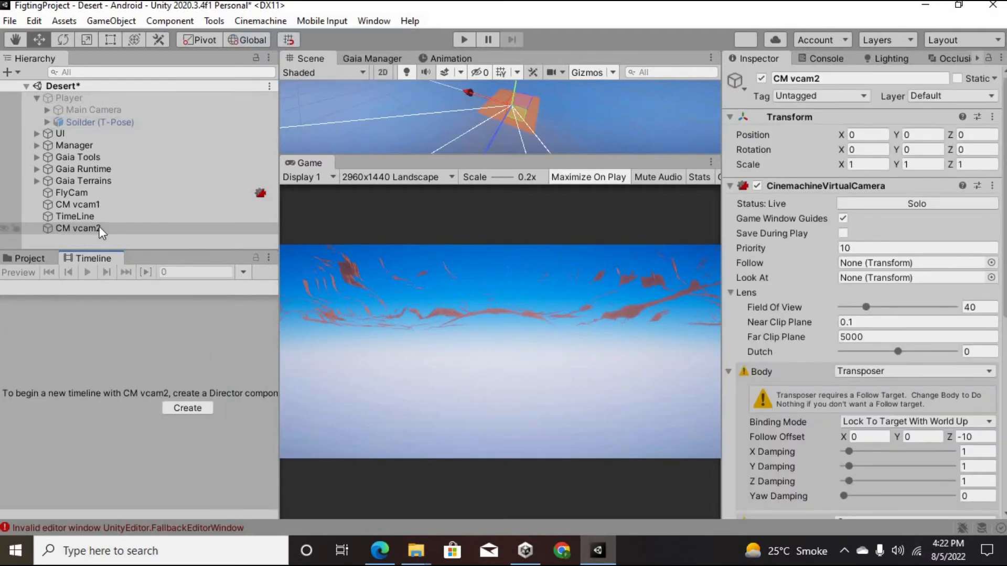
{"action": "left_click_drag", "start_coordinate": [93, 225], "coordinate": [92, 212]}
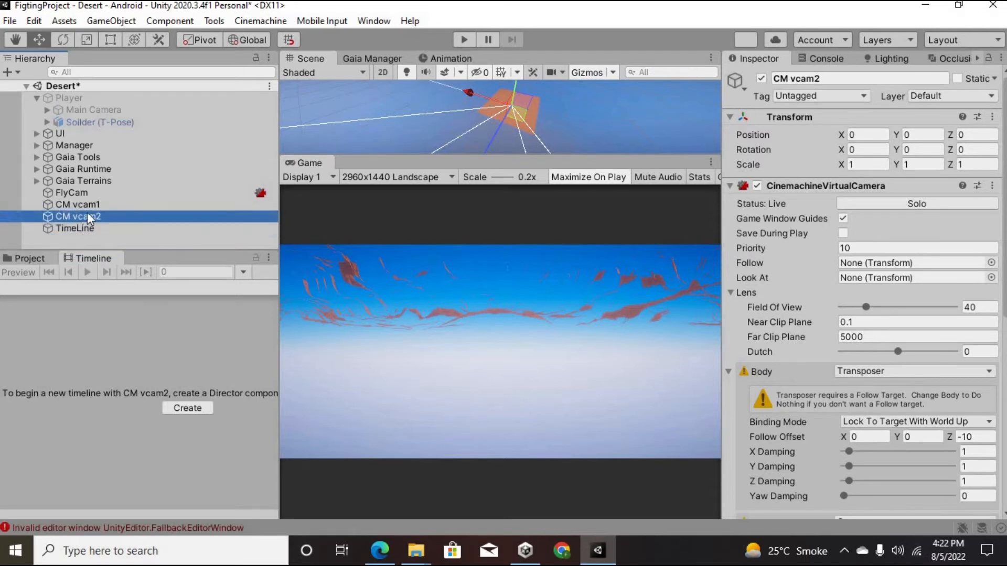
Add a second Animation Track to the TimeLine object's timeline
{"action": "left_click", "coordinate": [73, 229]}
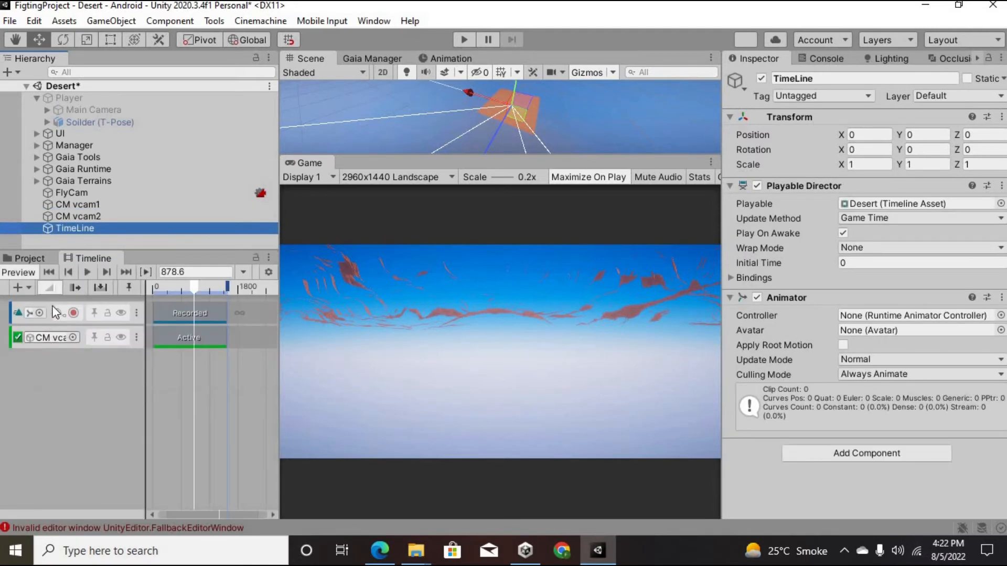
{"action": "left_click", "coordinate": [23, 286]}
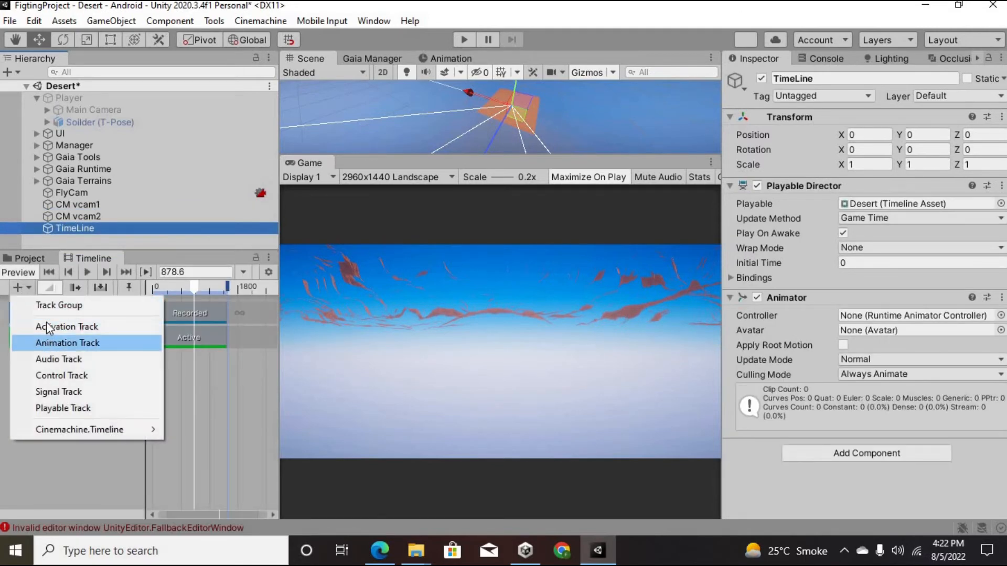
{"action": "left_click", "coordinate": [53, 342]}
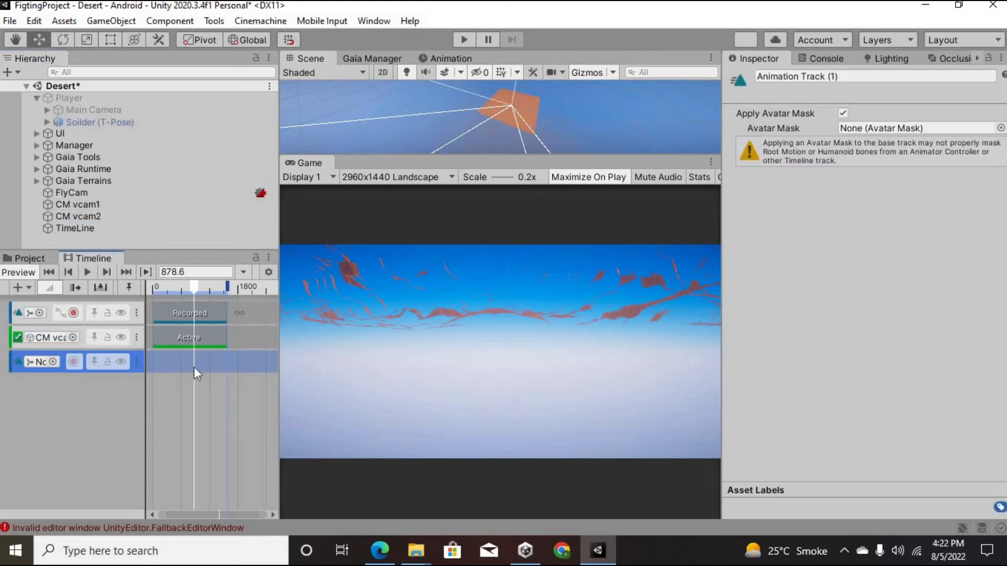
Bind CM vcam2 to the new Animation Track, creating an Animator on that camera
{"action": "left_click", "coordinate": [240, 332]}
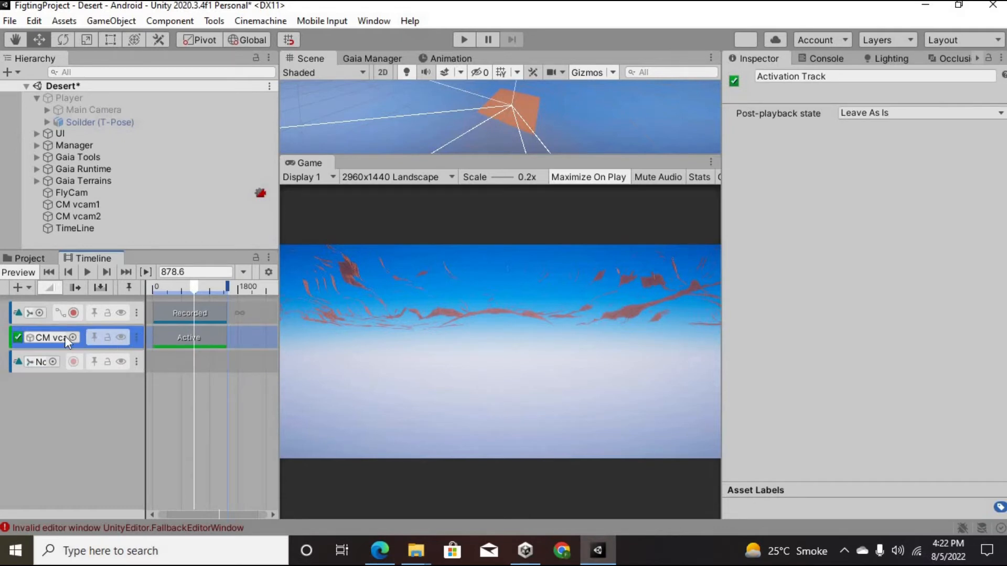
{"action": "left_click", "coordinate": [53, 315]}
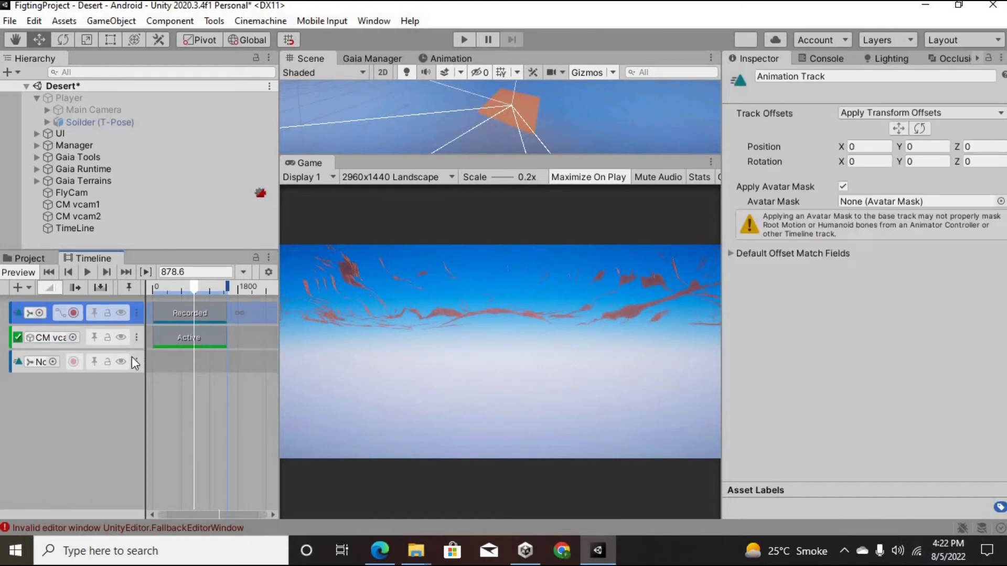
{"action": "left_click", "coordinate": [136, 362]}
{"action": "left_click", "coordinate": [139, 359]}
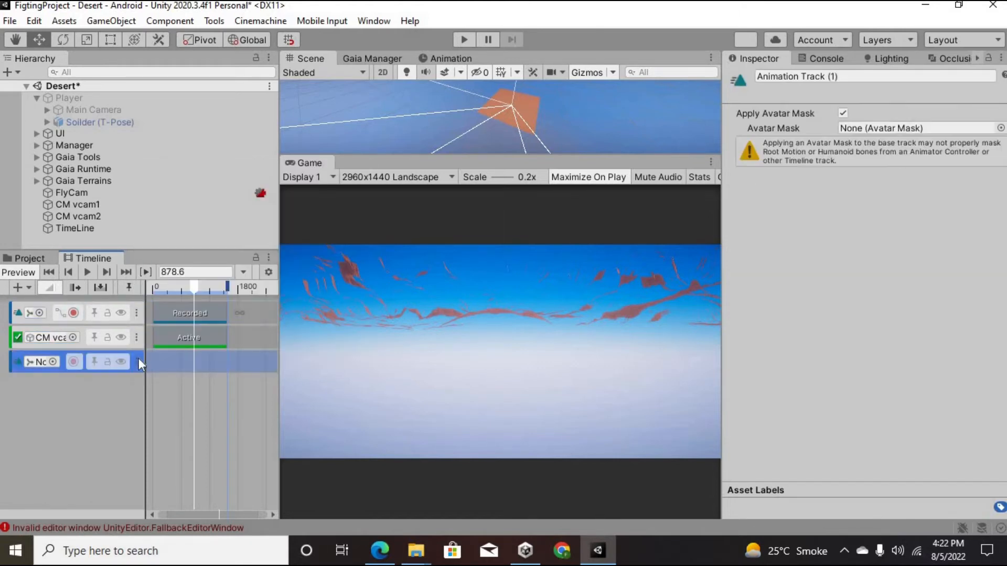
{"action": "left_click_drag", "start_coordinate": [69, 214], "coordinate": [36, 358]}
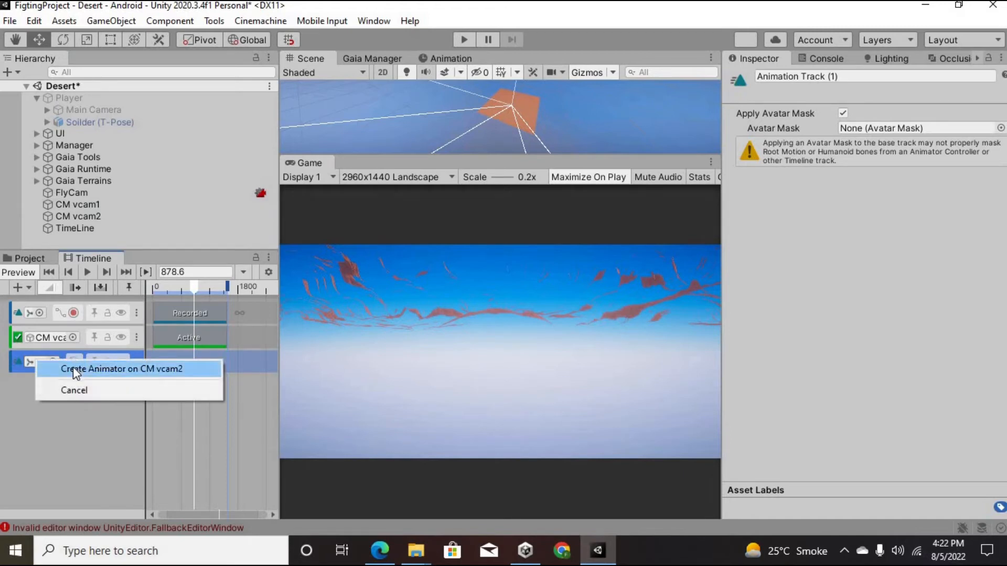
{"action": "left_click", "coordinate": [73, 367]}
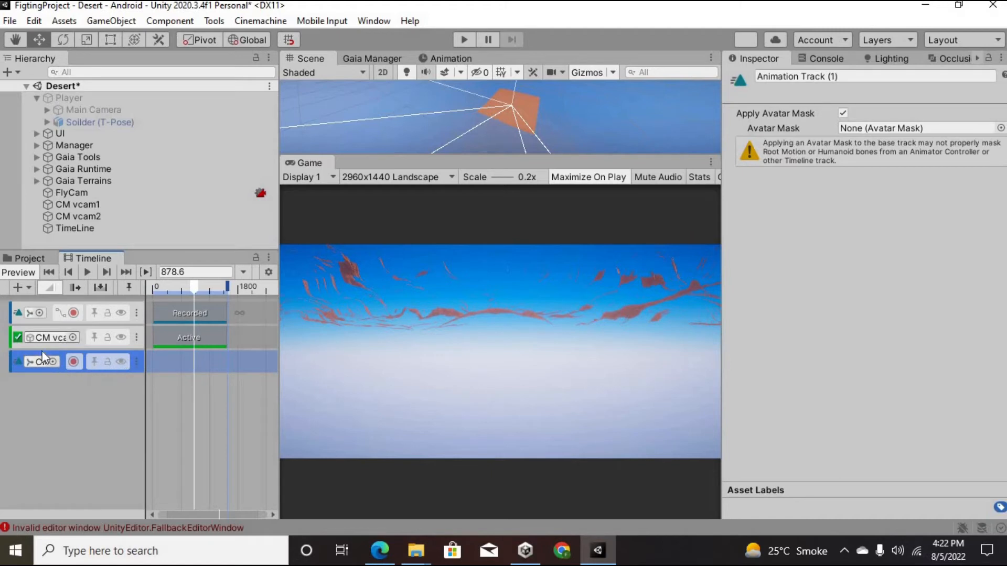
Move CM vcam2's Animation Track directly below the first Animation Track and add an Activation Track bound to CM vcam2
{"action": "left_click_drag", "start_coordinate": [23, 363], "coordinate": [24, 328]}
{"action": "left_click", "coordinate": [81, 455]}
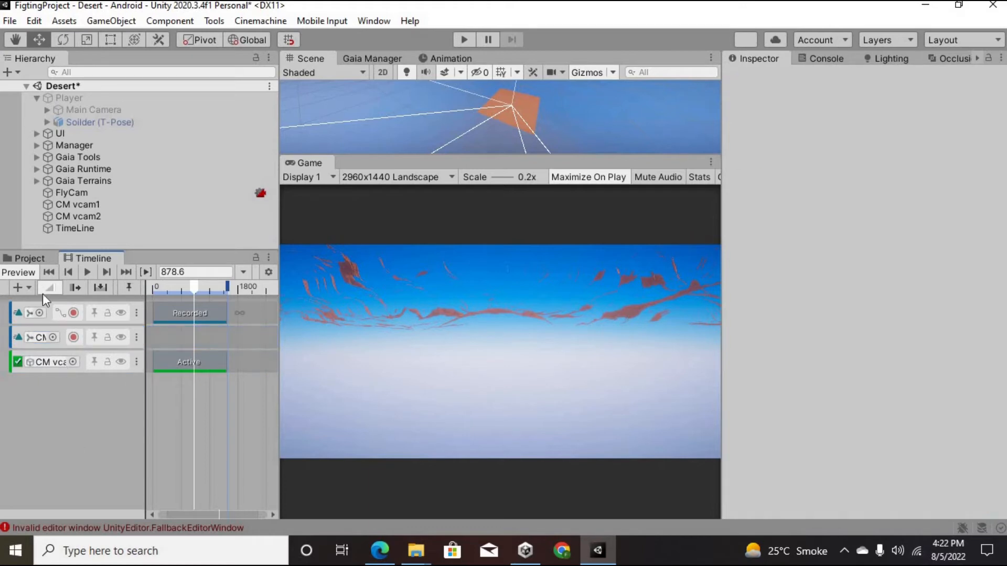
{"action": "left_click", "coordinate": [33, 292]}
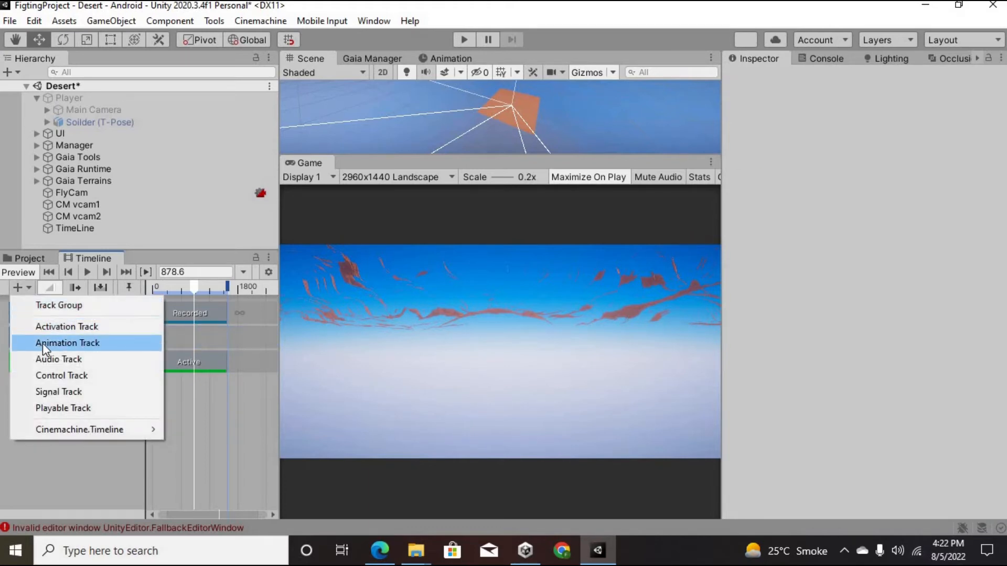
{"action": "left_click", "coordinate": [46, 327]}
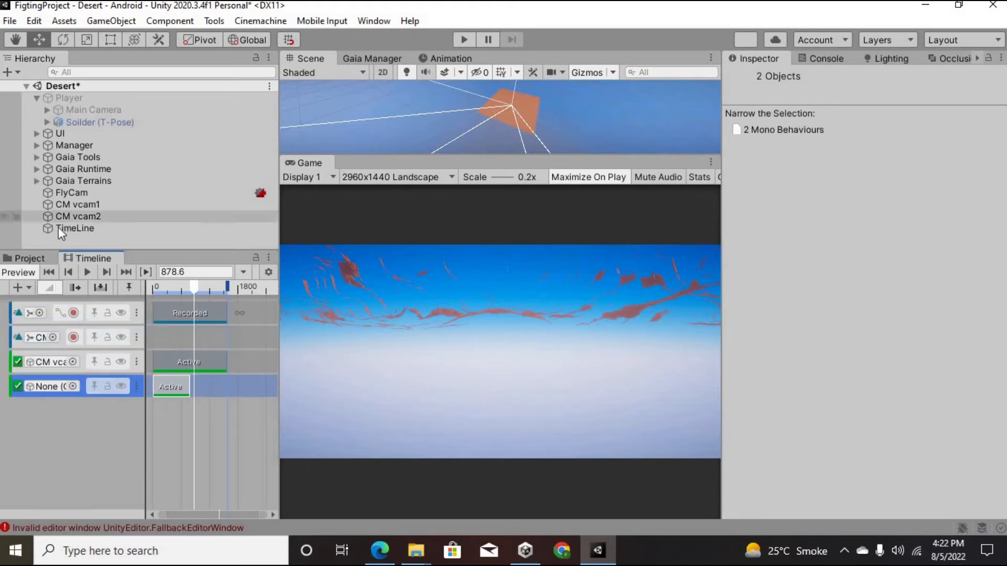
{"action": "left_click_drag", "start_coordinate": [70, 218], "coordinate": [46, 383]}
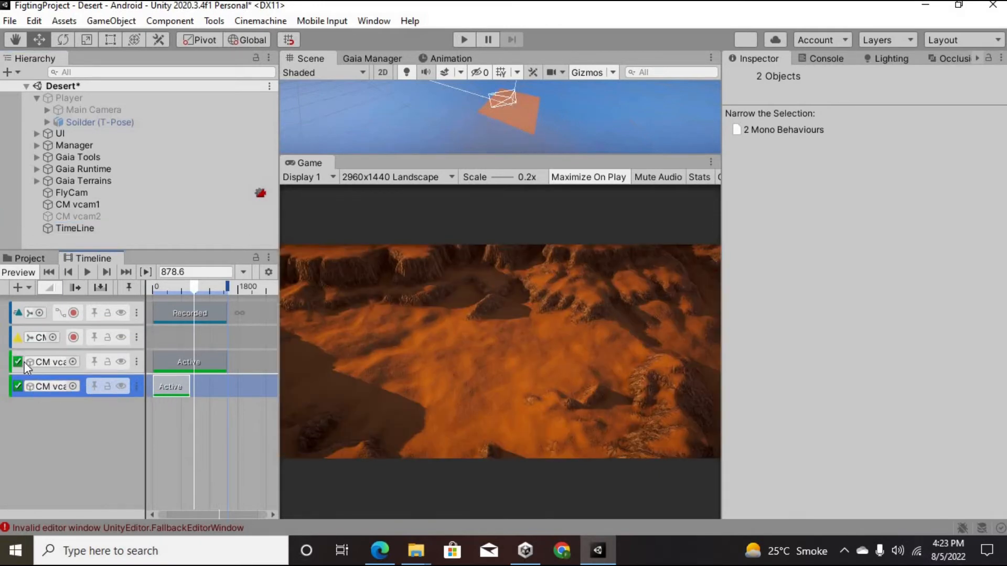
Mute the Animation and Activation tracks of CM vcam1 in the timeline and deactivate the CM vcam1 object
{"action": "left_click", "coordinate": [121, 362]}
{"action": "left_click", "coordinate": [120, 313]}
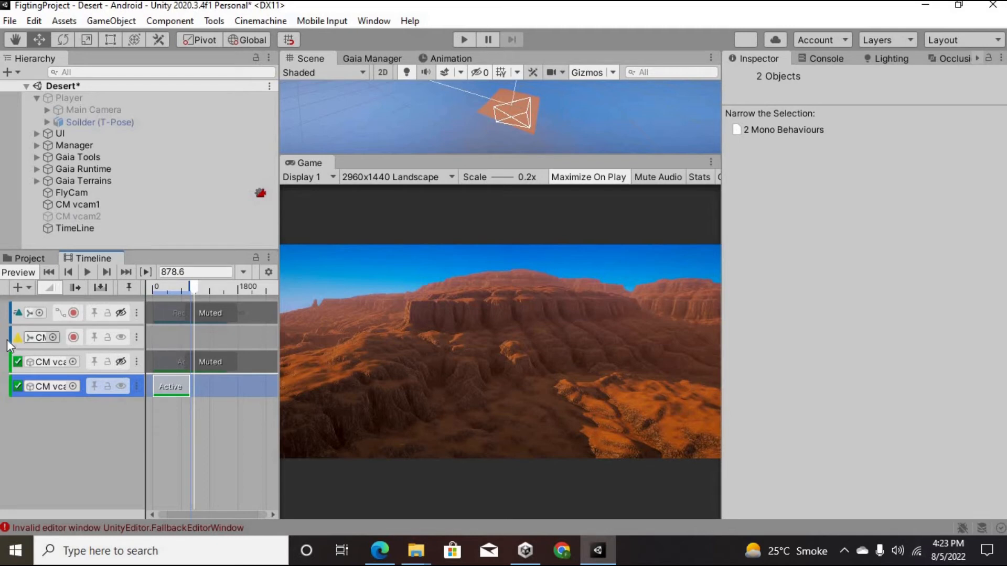
{"action": "left_click", "coordinate": [85, 207]}
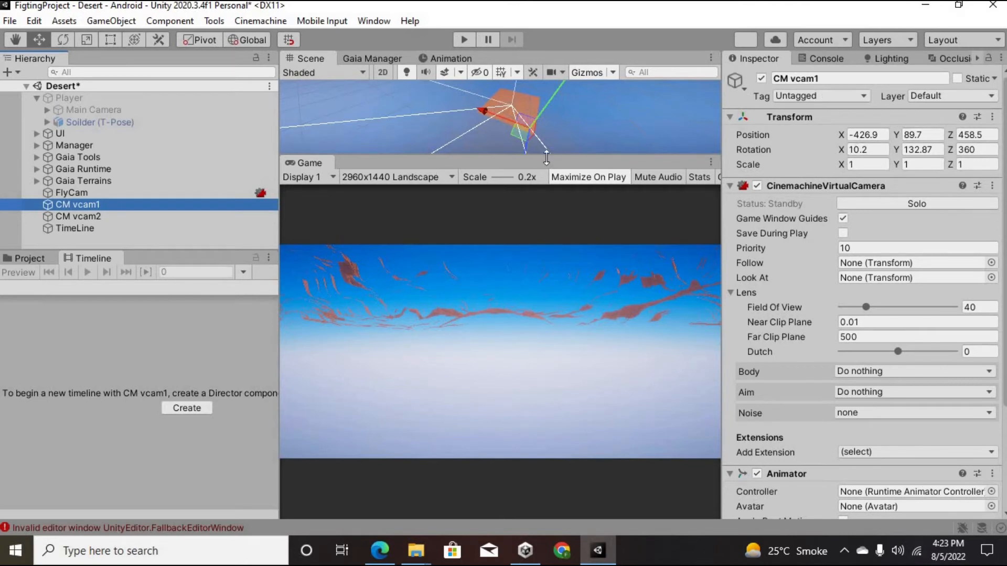
{"action": "left_click_drag", "start_coordinate": [546, 178], "coordinate": [546, 151]}
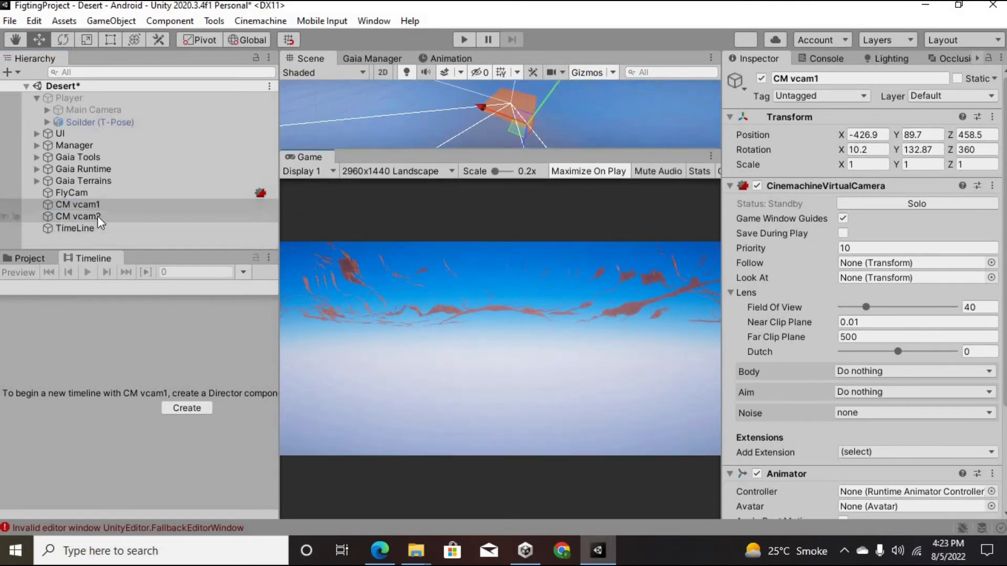
{"action": "left_click", "coordinate": [98, 218]}
{"action": "left_click", "coordinate": [111, 205]}
{"action": "left_click", "coordinate": [761, 80]}
Raise CM vcam2 to Y position 235 and tilt it to X rotation 80.03 so it looks down on the terrain
{"action": "left_click", "coordinate": [79, 216]}
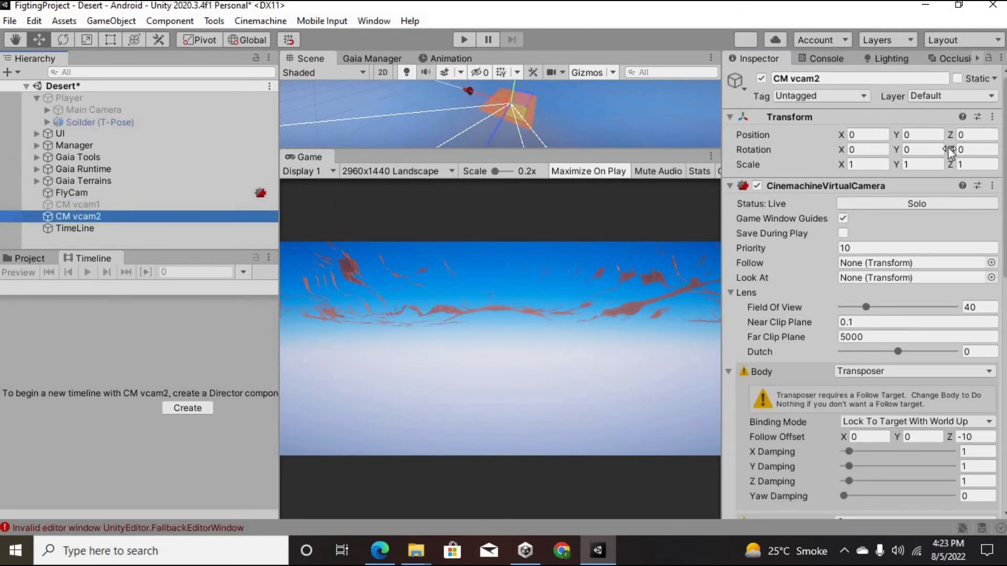
{"action": "left_click", "coordinate": [123, 204]}
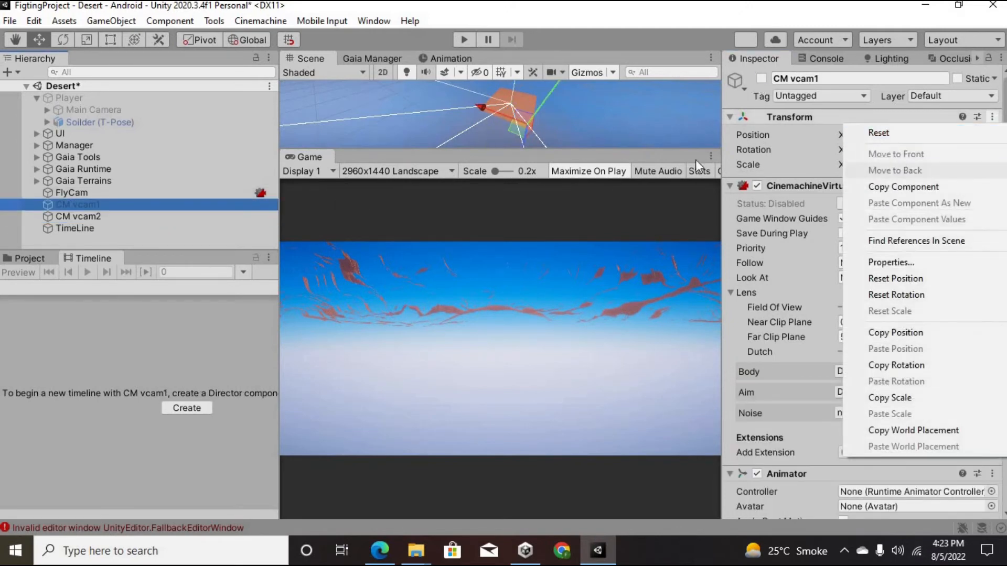
{"action": "left_click", "coordinate": [121, 217]}
{"action": "scroll", "coordinate": [510, 105], "scroll_direction": "down", "scroll_amount": 4}
{"action": "left_click_drag", "start_coordinate": [503, 149], "coordinate": [502, 202]}
{"action": "left_click_drag", "start_coordinate": [516, 129], "coordinate": [510, 100]}
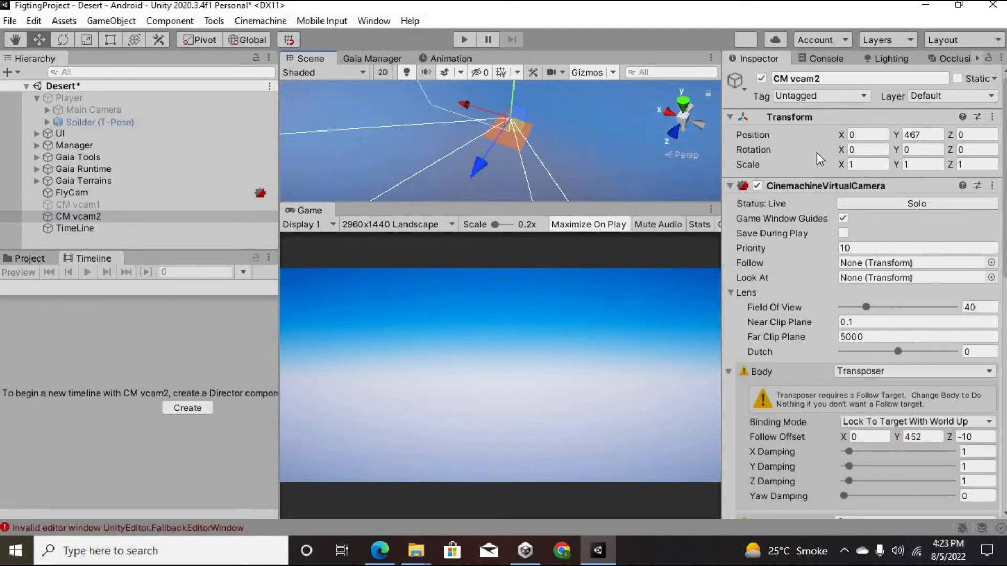
{"action": "left_click_drag", "start_coordinate": [839, 151], "coordinate": [31, 249]}
{"action": "mouse_move", "coordinate": [514, 88]}
{"action": "left_mouse_down"}
{"action": "mouse_move", "coordinate": [513, 97]}
{"action": "mouse_move", "coordinate": [516, 77]}
{"action": "left_mouse_up"}
{"action": "left_click_drag", "start_coordinate": [519, 55], "coordinate": [530, 98]}
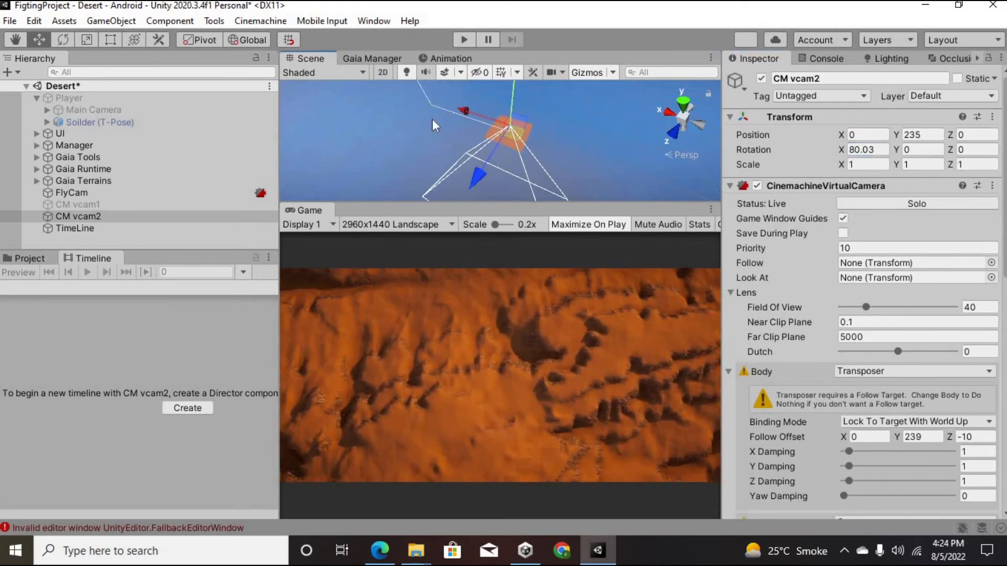
{"action": "left_click_drag", "start_coordinate": [675, 155], "coordinate": [114, 179]}
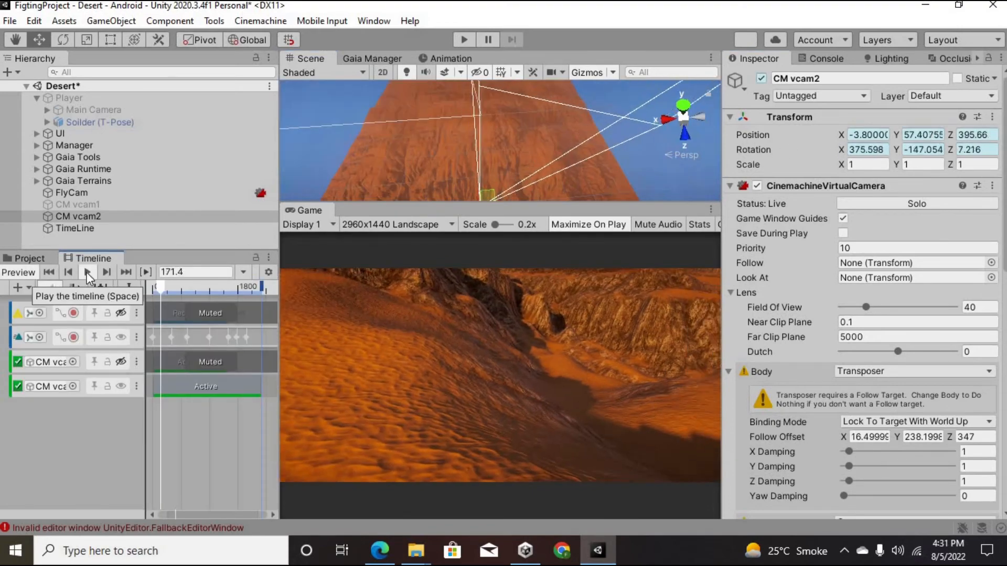
Play back the timeline and shift the earliest visible keyframe of CM vcam2's Recorded (1) animation to an earlier frame
{"action": "left_click", "coordinate": [86, 272]}
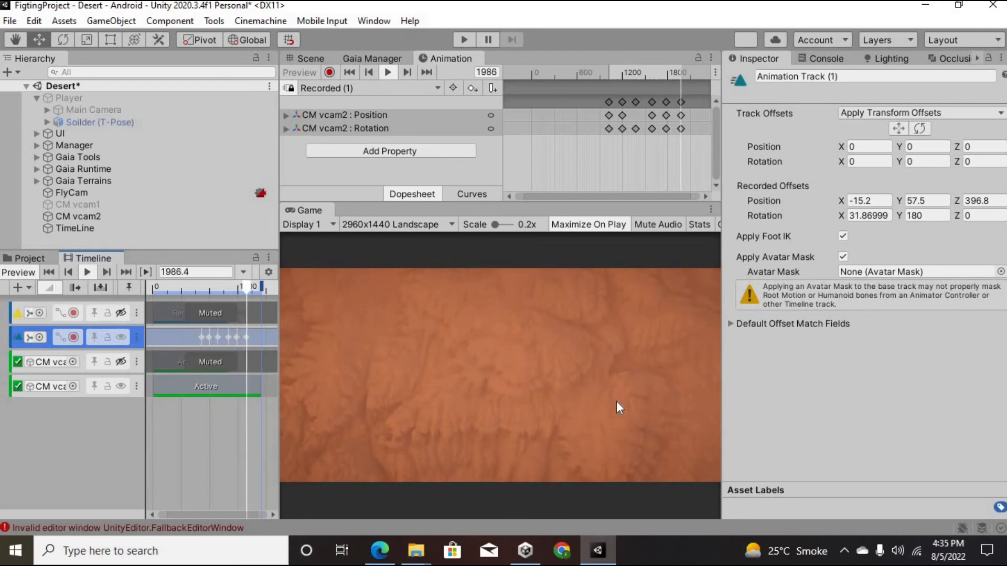
{"action": "left_click", "coordinate": [82, 273]}
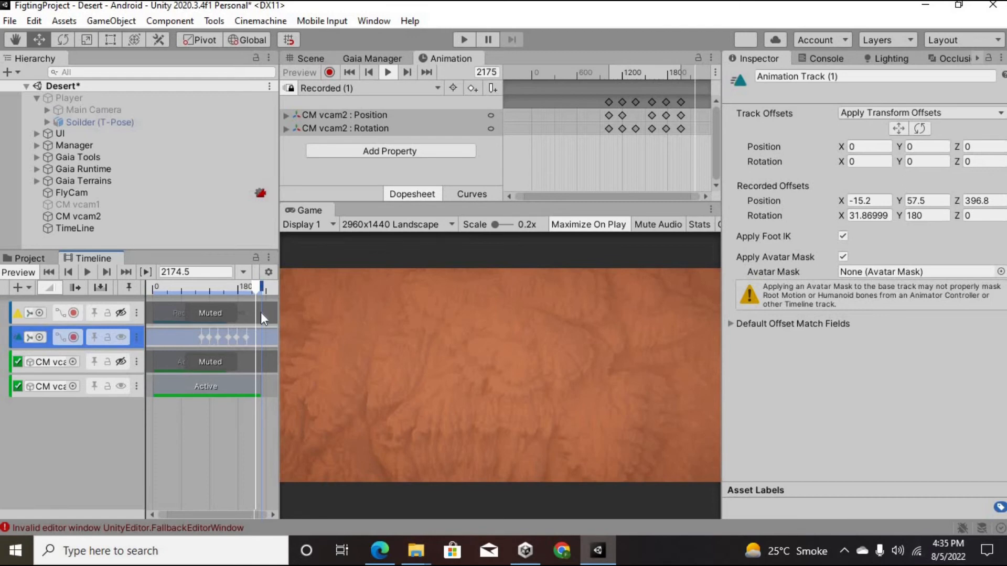
{"action": "left_click_drag", "start_coordinate": [609, 101], "coordinate": [583, 105]}
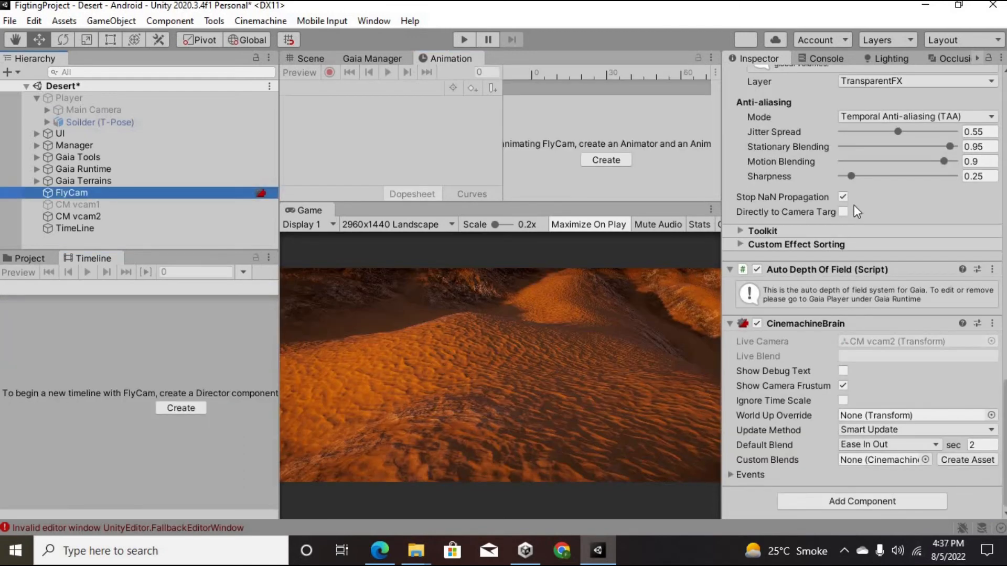
Switch the CinemachineBrain Default Blend on FlyCam to Cut and back to Ease In Out, and test the scene in Play mode
{"action": "left_click", "coordinate": [897, 445]}
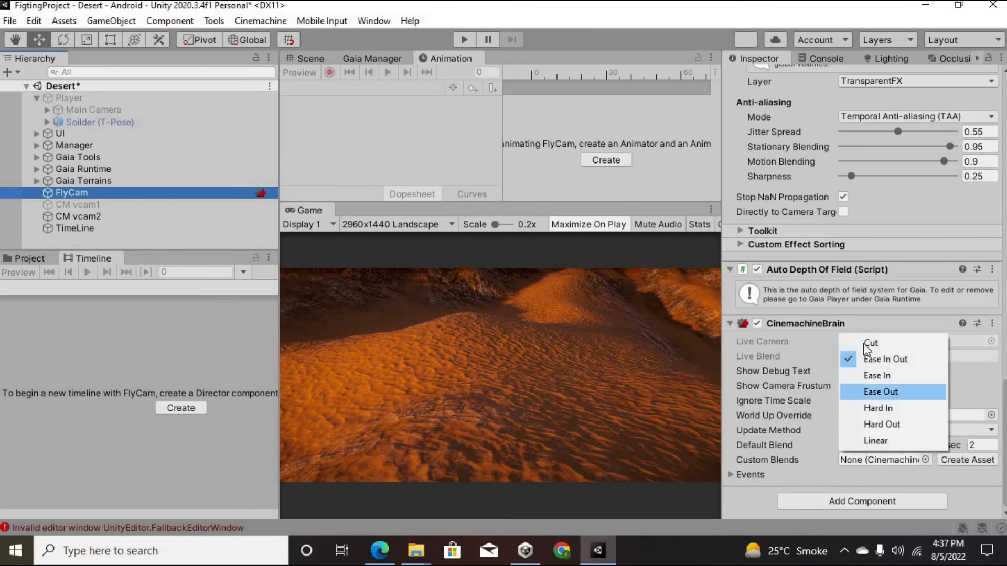
{"action": "left_click", "coordinate": [870, 342]}
{"action": "left_click", "coordinate": [871, 445]}
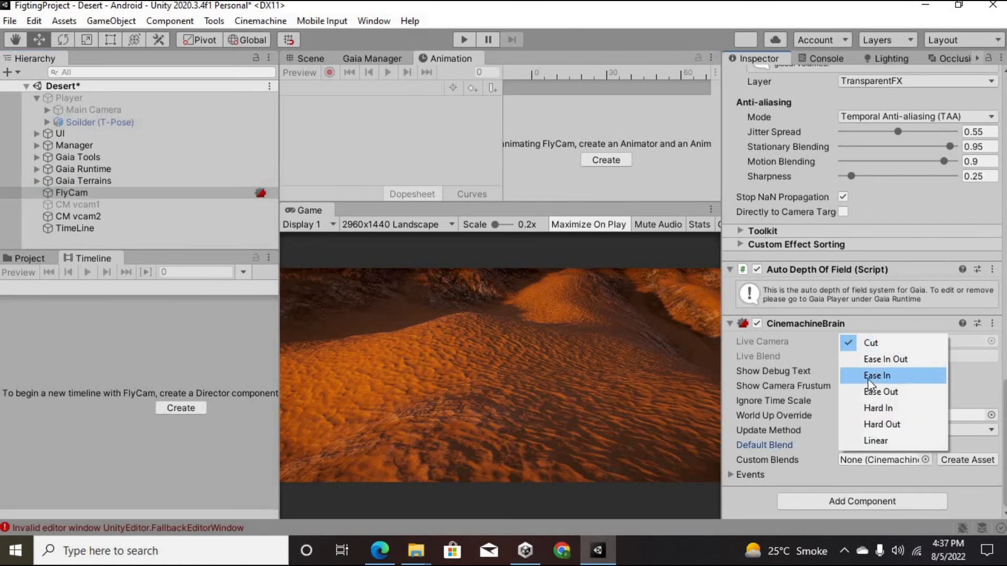
{"action": "left_click", "coordinate": [803, 481]}
{"action": "left_click", "coordinate": [860, 448]}
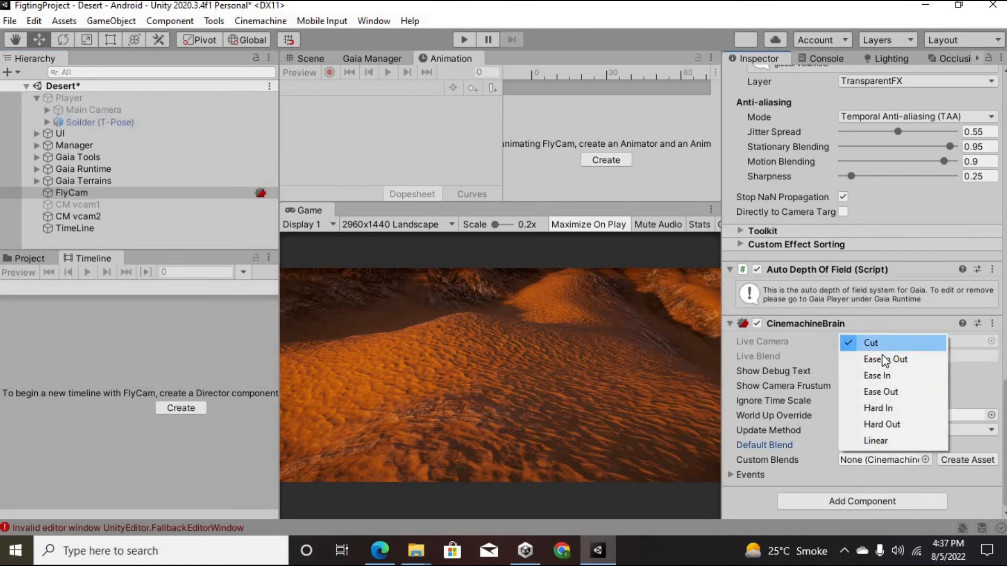
{"action": "left_click", "coordinate": [884, 359]}
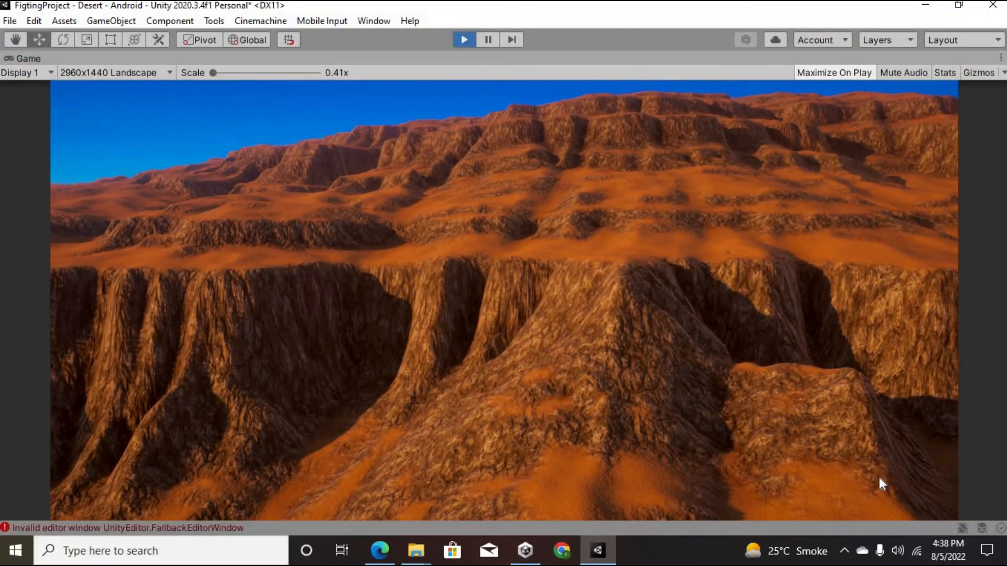
{"action": "key", "text": "ctrl+p"}
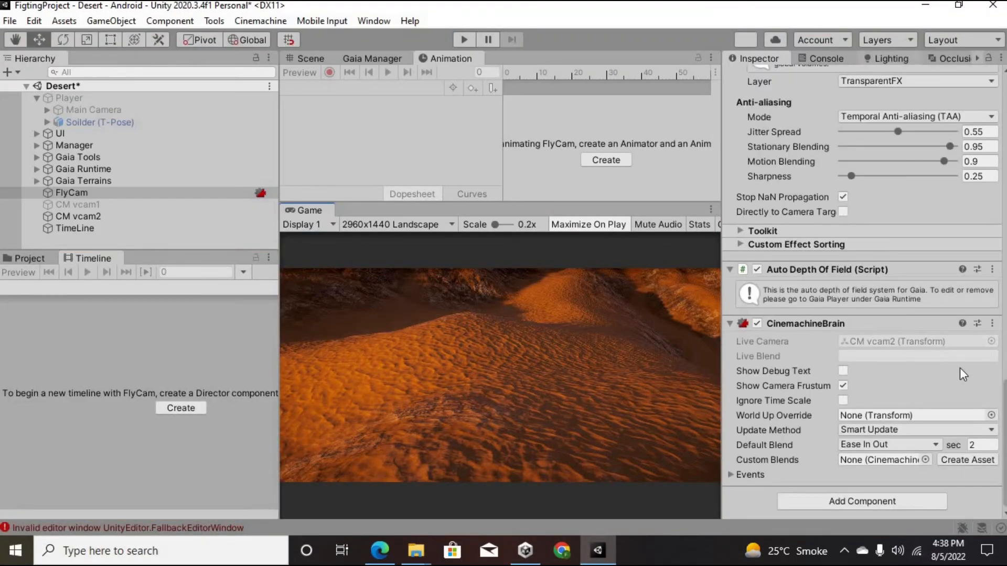
Set the Default Blend of FlyCam's CinemachineBrain to Cut
{"action": "left_click", "coordinate": [889, 444]}
{"action": "left_click", "coordinate": [881, 342]}
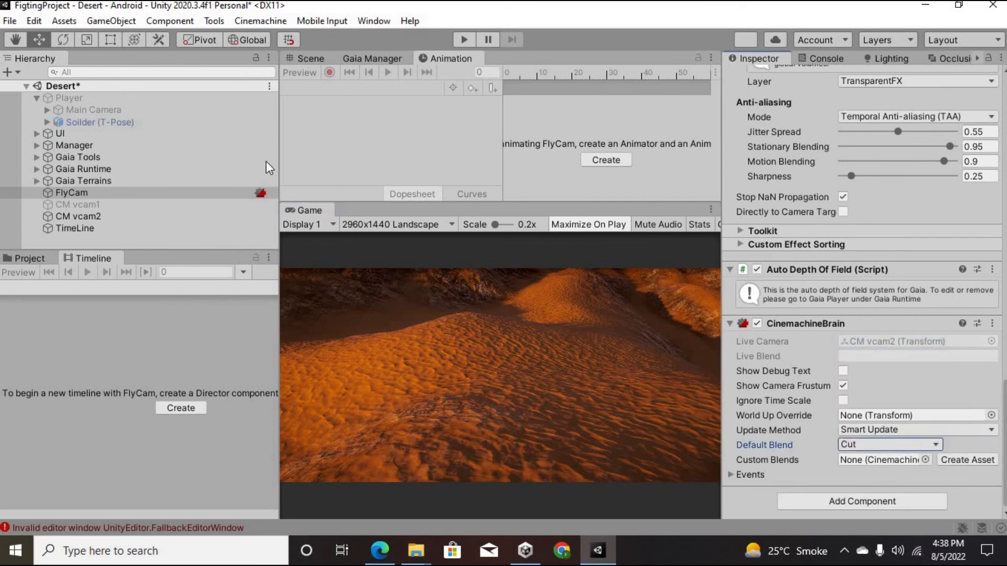
{"action": "left_click", "coordinate": [29, 259]}
{"action": "left_click", "coordinate": [79, 260]}
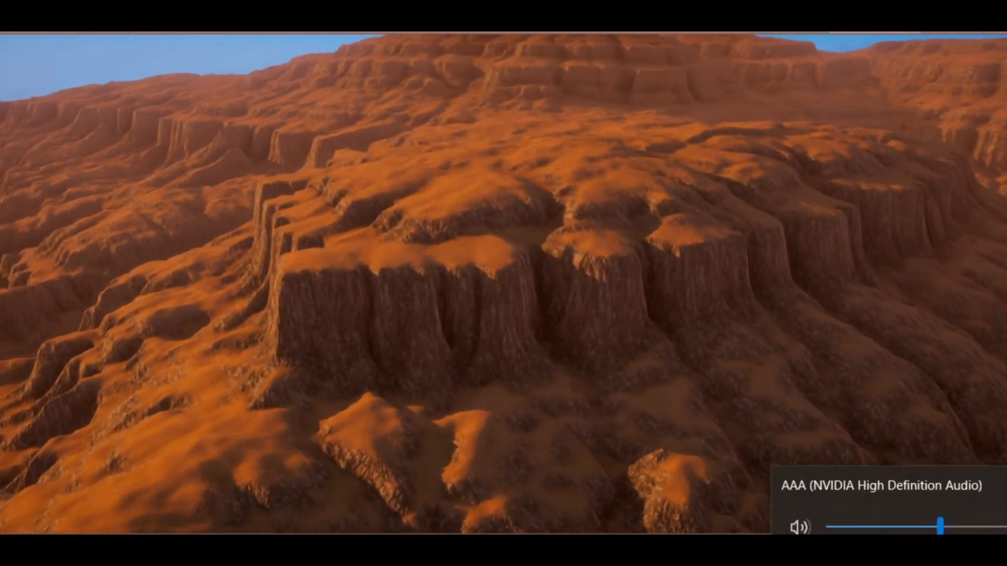
Switch the system audio output to Headphones during the cutscene playback and close the volume flyout
{"action": "left_click", "coordinate": [891, 485]}
{"action": "left_click", "coordinate": [894, 477]}
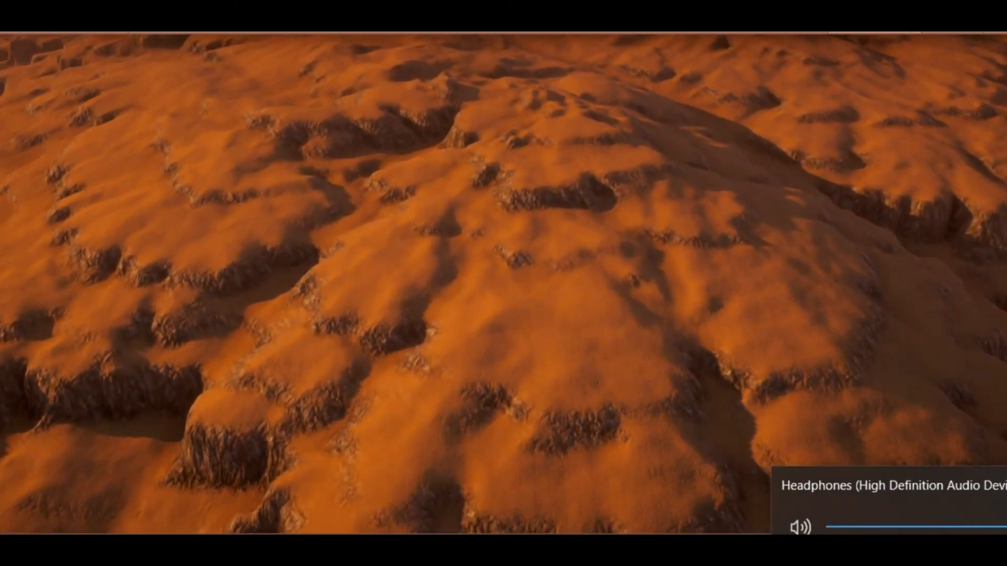
{"action": "key", "text": "Escape"}
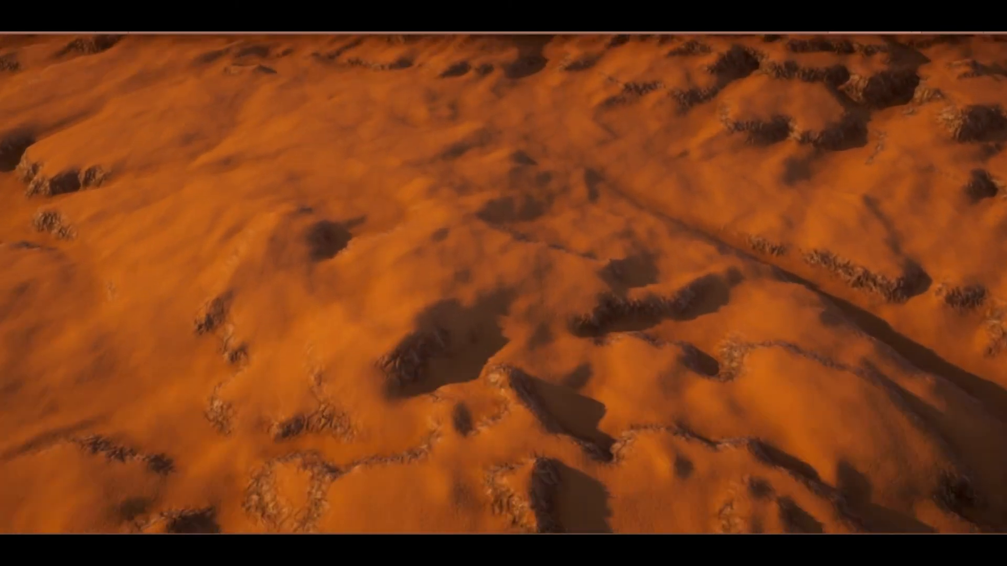